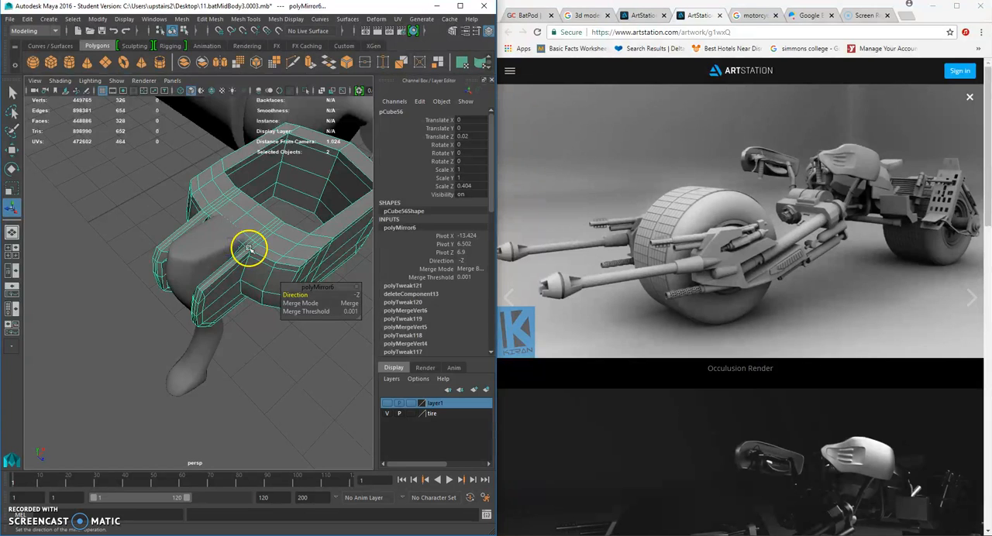
- Create a new polygon sphere as the starting shape for a bolt on the bracket
{"action": "left_click", "coordinate": [303, 356]}
{"action": "right_click_drag", "start_coordinate": [303, 358], "coordinate": [266, 344], "text": "alt"}
{"action": "left_click_drag", "start_coordinate": [266, 334], "coordinate": [226, 283], "text": "alt"}
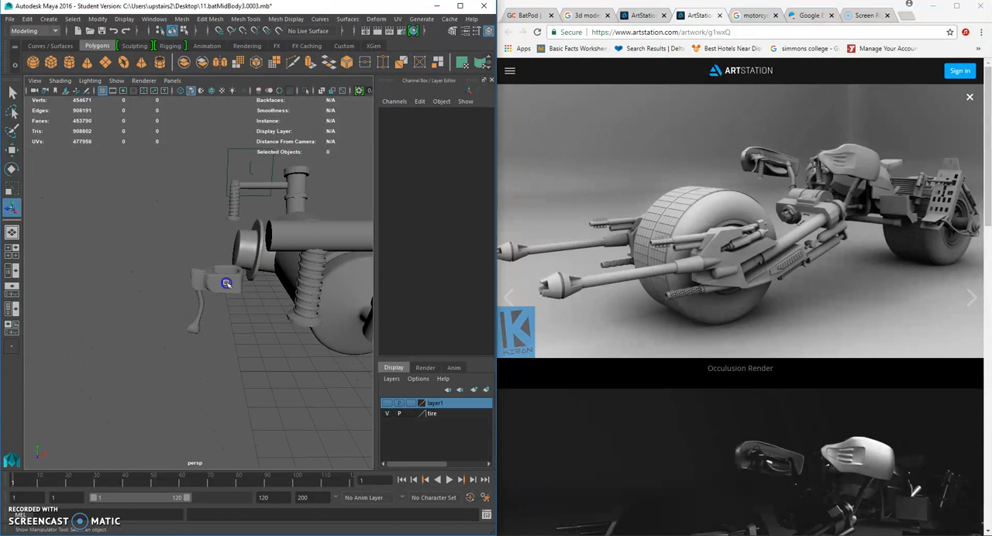
{"action": "left_click", "coordinate": [226, 284]}
{"action": "left_click_drag", "start_coordinate": [210, 321], "coordinate": [206, 313], "text": "alt"}
{"action": "left_click", "coordinate": [224, 331]}
{"action": "right_click_drag", "start_coordinate": [224, 331], "coordinate": [261, 322], "text": "alt"}
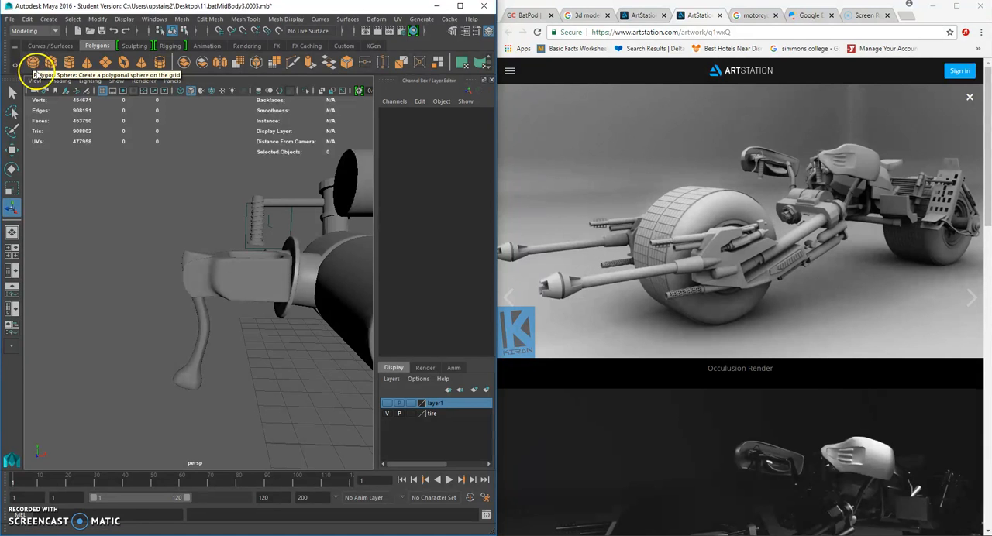
{"action": "left_click", "coordinate": [32, 62]}
{"action": "scroll", "coordinate": [254, 285], "scroll_direction": "down", "scroll_amount": 4}
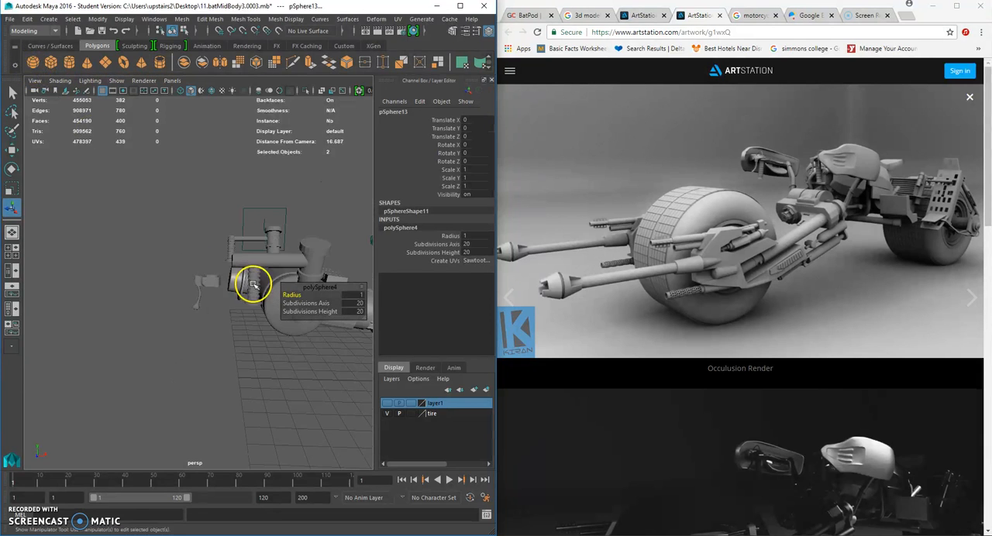
- Move the sphere beside the bracket and lever, to about X -13.379, Y 5.903, Z 8.298
{"action": "left_click", "coordinate": [13, 151]}
{"action": "middle_click_drag", "start_coordinate": [329, 313], "coordinate": [232, 288], "text": "alt"}
{"action": "scroll", "coordinate": [232, 289], "scroll_direction": "down", "scroll_amount": 5}
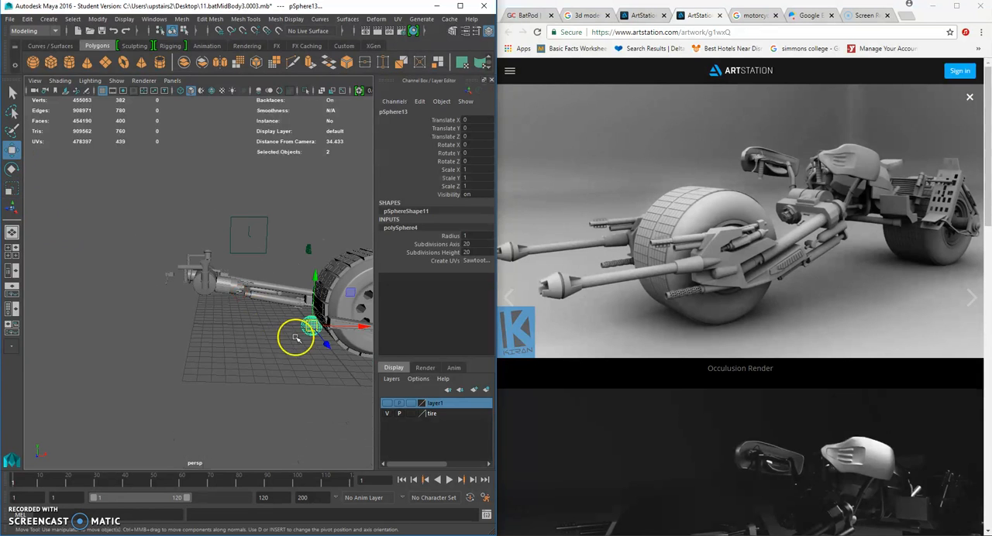
{"action": "left_click_drag", "start_coordinate": [315, 327], "coordinate": [185, 282]}
{"action": "scroll", "coordinate": [184, 282], "scroll_direction": "up", "scroll_amount": 4}
{"action": "scroll", "coordinate": [186, 284], "scroll_direction": "up", "scroll_amount": 5}
{"action": "middle_click_drag", "start_coordinate": [186, 283], "coordinate": [252, 278], "text": "alt"}
{"action": "left_click_drag", "start_coordinate": [88, 231], "coordinate": [97, 247], "text": "alt"}
{"action": "scroll", "coordinate": [97, 247], "scroll_direction": "down", "scroll_amount": 5}
{"action": "left_click_drag", "start_coordinate": [94, 285], "coordinate": [277, 345]}
{"action": "scroll", "coordinate": [256, 341], "scroll_direction": "up", "scroll_amount": 5}
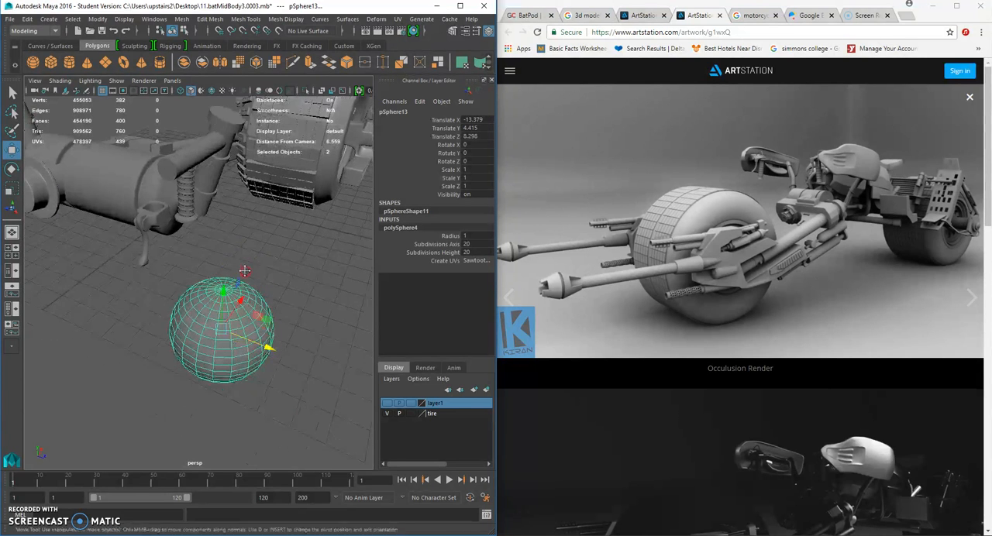
{"action": "left_click_drag", "start_coordinate": [225, 294], "coordinate": [266, 238]}
{"action": "scroll", "coordinate": [240, 228], "scroll_direction": "up", "scroll_amount": 3}
- Set the sphere's Rotate X to 90
{"action": "left_click", "coordinate": [11, 168]}
{"action": "left_click", "coordinate": [470, 154]}
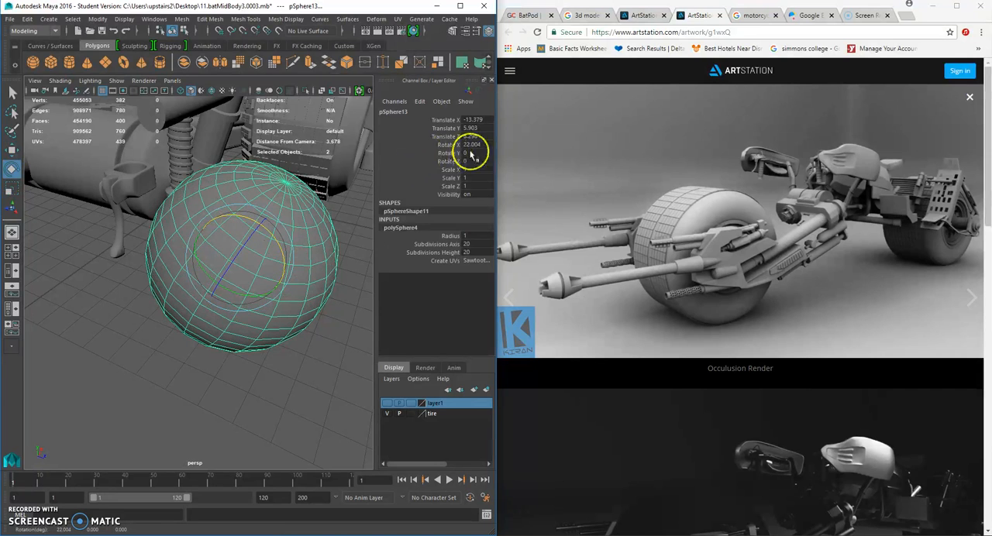
{"action": "key", "text": "Return"}
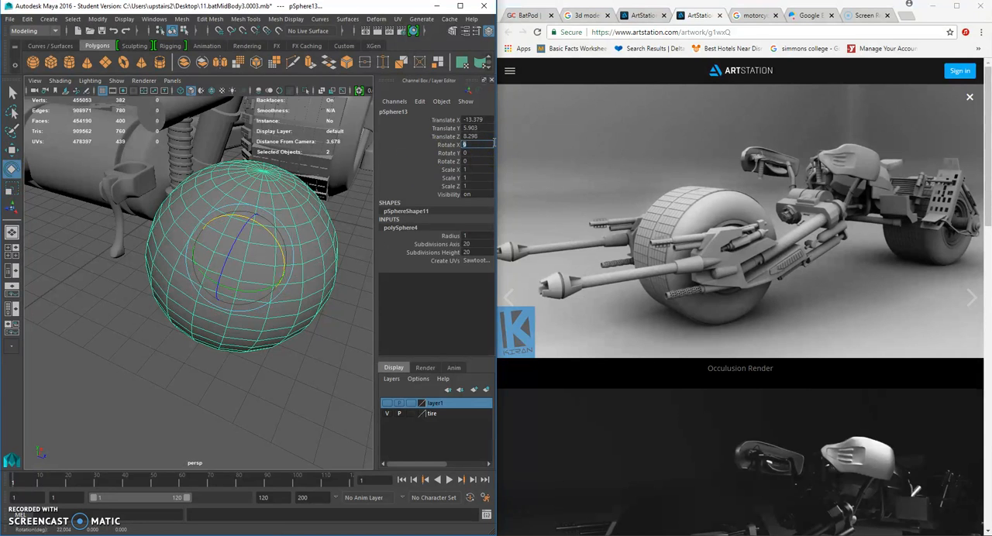
{"action": "type", "text": "0"}
{"action": "key", "text": "Return"}
- Scale the sphere uniformly to about 0.203 and flatten it along its Y axis to about 0.108
{"action": "left_click", "coordinate": [15, 183]}
{"action": "left_click_drag", "start_coordinate": [239, 260], "coordinate": [131, 254]}
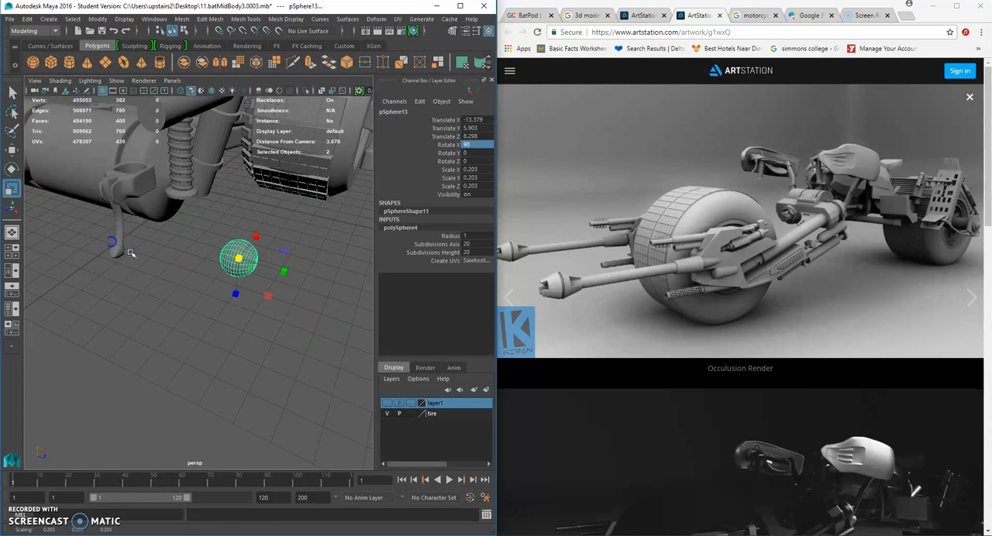
{"action": "left_click_drag", "start_coordinate": [282, 271], "coordinate": [261, 268]}
{"action": "scroll", "coordinate": [271, 272], "scroll_direction": "up", "scroll_amount": 6}
{"action": "middle_click_drag", "start_coordinate": [282, 257], "coordinate": [240, 298], "text": "alt"}
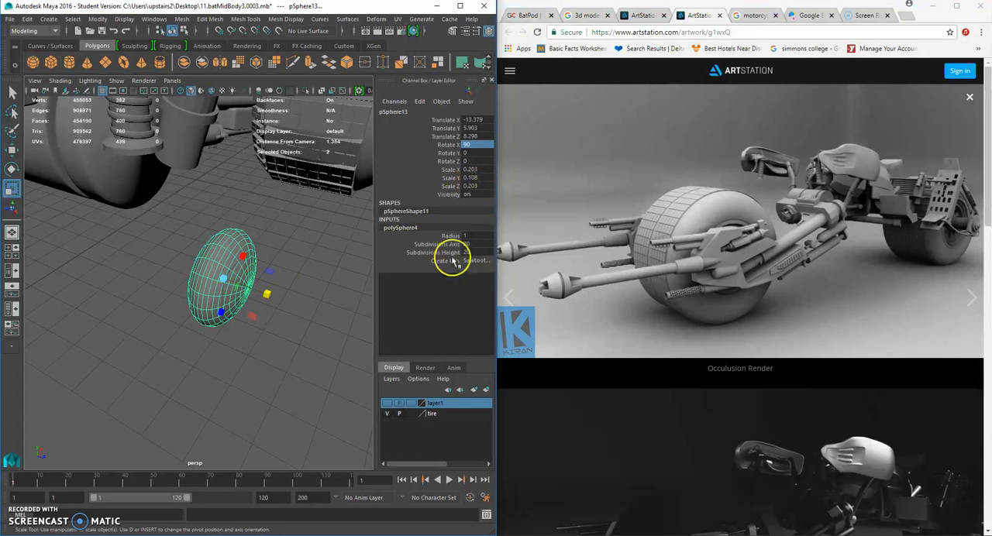
- Set the sphere's axis and height subdivisions to 6 and shrink it to about 0.114 by 0.037 by 0.114
{"action": "left_click", "coordinate": [473, 245]}
{"action": "type", "text": "6"}
{"action": "key", "text": "Return"}
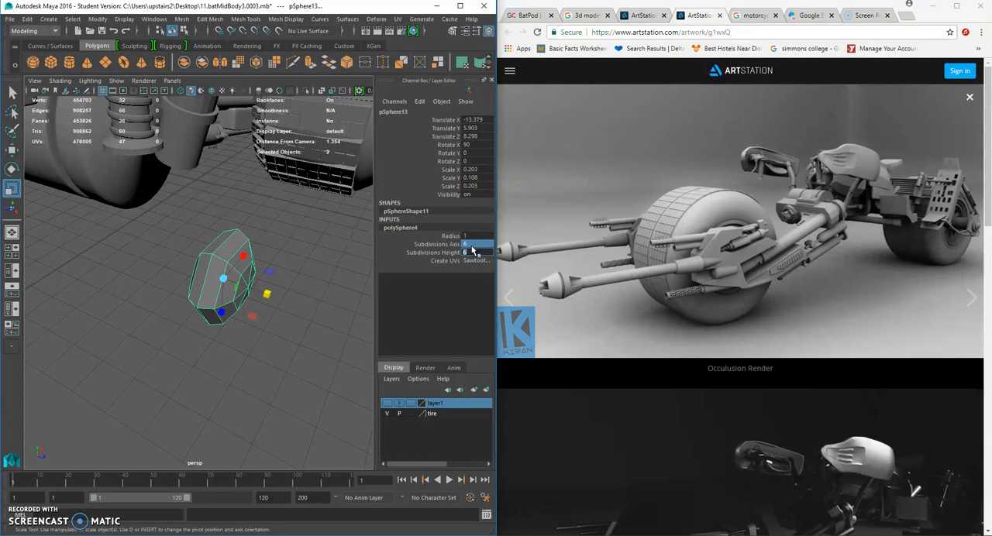
{"action": "scroll", "coordinate": [214, 279], "scroll_direction": "down", "scroll_amount": 5}
{"action": "left_click_drag", "start_coordinate": [215, 279], "coordinate": [93, 225], "text": "alt"}
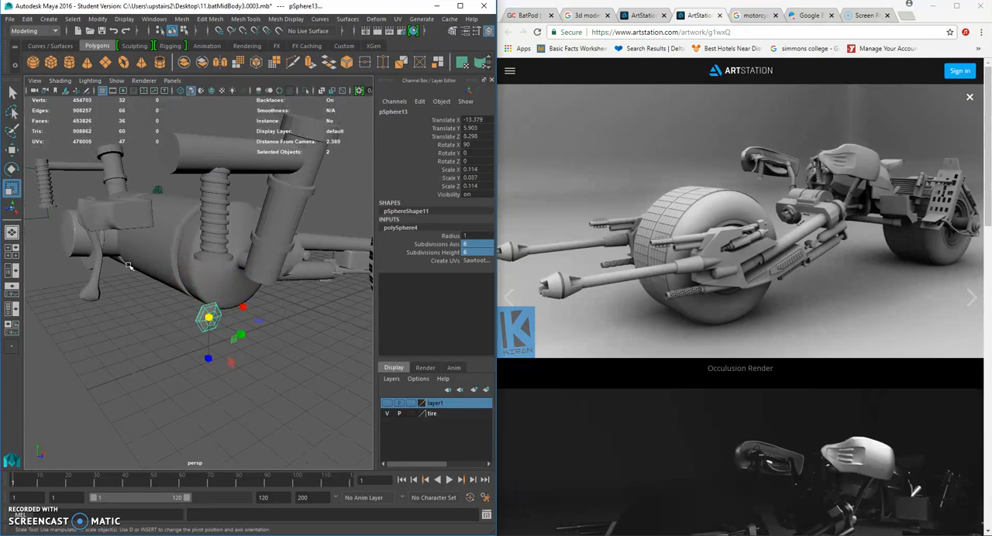
- Move only the six-sided sphere onto the bracket's outer side face, at about Y 6.503 and Z 7.098
{"action": "left_click", "coordinate": [12, 148]}
{"action": "left_click_drag", "start_coordinate": [249, 334], "coordinate": [163, 288]}
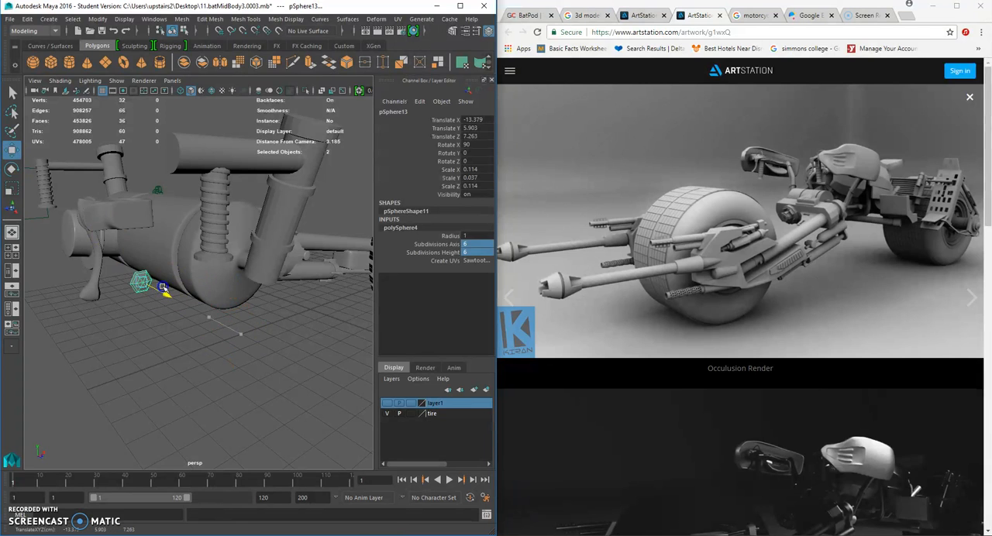
{"action": "left_click", "coordinate": [126, 176]}
{"action": "left_click", "coordinate": [140, 283]}
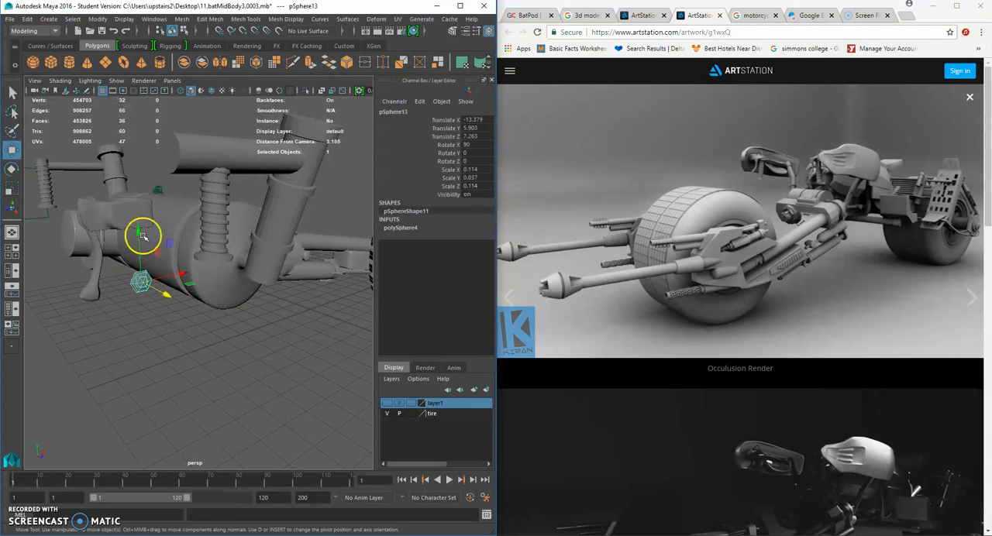
{"action": "left_click_drag", "start_coordinate": [140, 232], "coordinate": [196, 241]}
{"action": "right_click_drag", "start_coordinate": [192, 243], "coordinate": [240, 297], "text": "alt"}
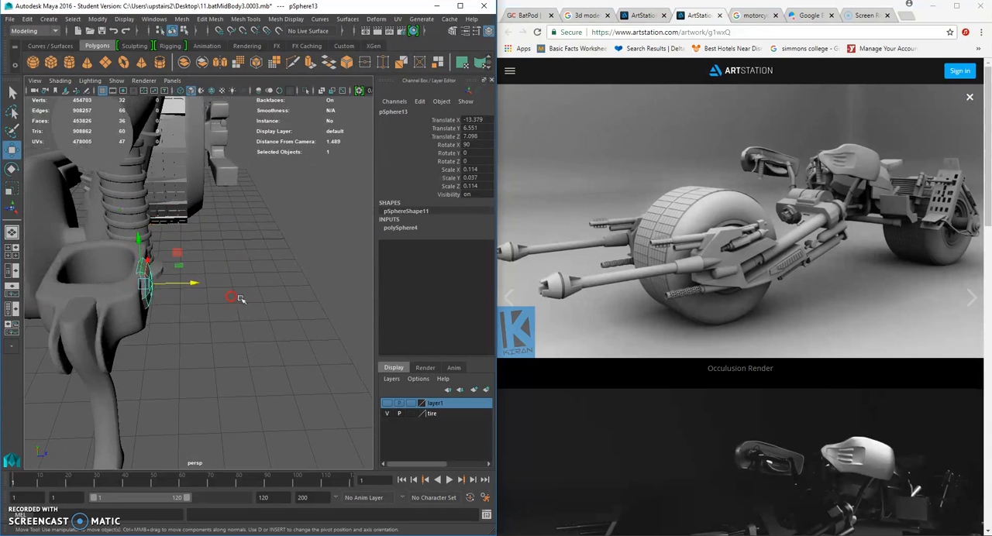
{"action": "left_click_drag", "start_coordinate": [240, 297], "coordinate": [107, 203], "text": "alt"}
{"action": "left_click_drag", "start_coordinate": [78, 172], "coordinate": [76, 182]}
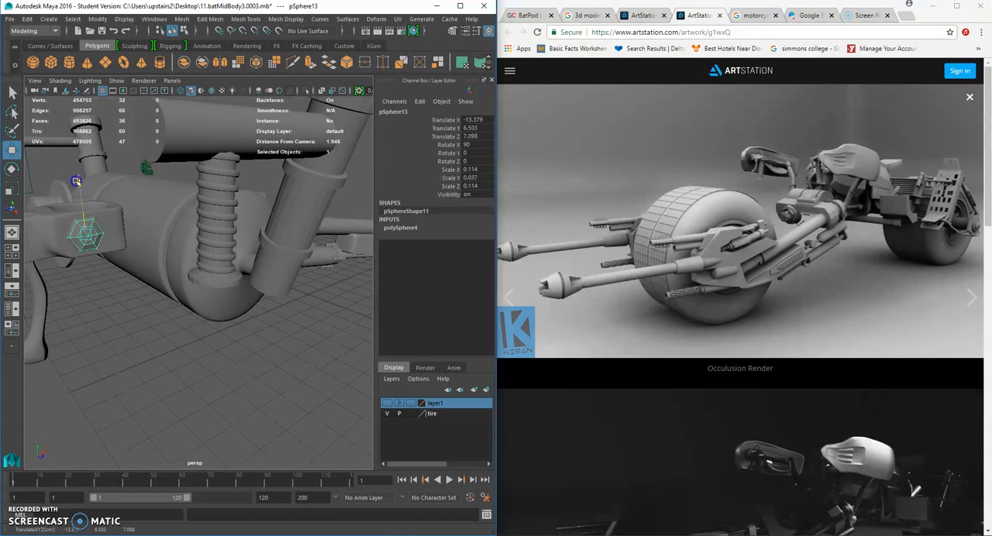
- Scale the six-sided sphere on the bracket's side down to about 0.069 by 0.022 by 0.069
{"action": "left_click_drag", "start_coordinate": [103, 276], "coordinate": [233, 341], "text": "alt"}
{"action": "left_click", "coordinate": [233, 341]}
{"action": "right_click_drag", "start_coordinate": [233, 341], "coordinate": [150, 316], "text": "alt"}
{"action": "left_click_drag", "start_coordinate": [150, 316], "coordinate": [192, 321], "text": "alt"}
{"action": "right_click_drag", "start_coordinate": [191, 321], "coordinate": [213, 328], "text": "alt"}
{"action": "left_click_drag", "start_coordinate": [213, 328], "coordinate": [267, 342], "text": "alt"}
{"action": "left_click", "coordinate": [221, 296]}
{"action": "left_click", "coordinate": [11, 189]}
- Duplicate the six-sided sphere and move the copy toward the bracket's opposite side
{"action": "key", "text": "ctrl+d"}
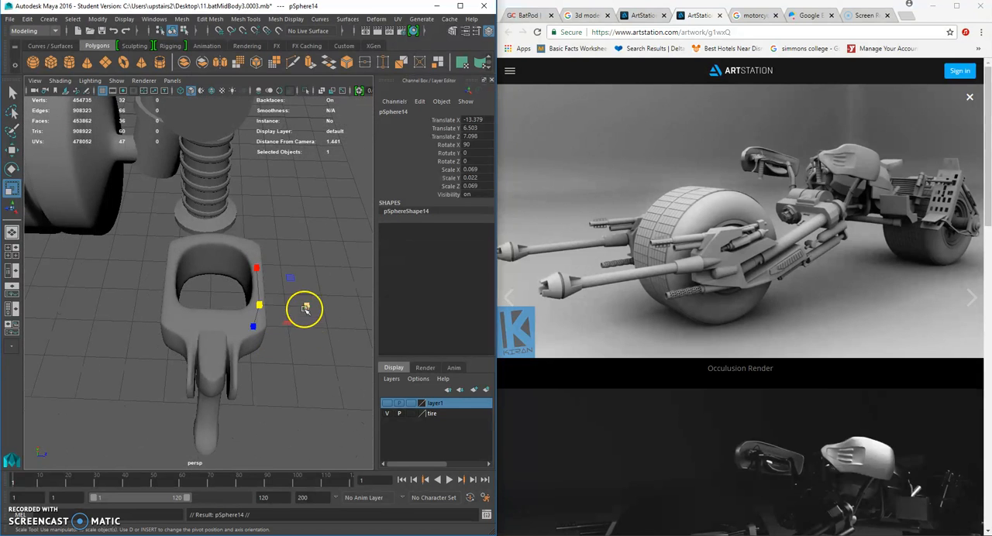
{"action": "key", "text": "w"}
{"action": "left_click_drag", "start_coordinate": [310, 304], "coordinate": [144, 280]}
- Select both six-sided spheres, the bracket and the lever, and move them together to the top of the coil spring
{"action": "left_click", "coordinate": [176, 301], "text": "shift"}
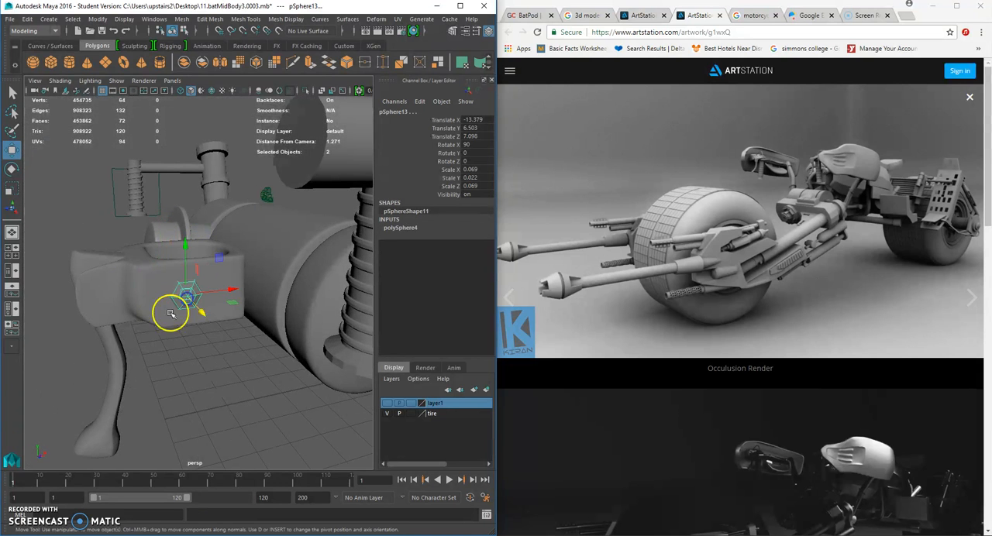
{"action": "left_click", "coordinate": [130, 293], "text": "shift"}
{"action": "left_click", "coordinate": [116, 358], "text": "shift"}
{"action": "left_click_drag", "start_coordinate": [116, 358], "coordinate": [301, 289], "text": "alt"}
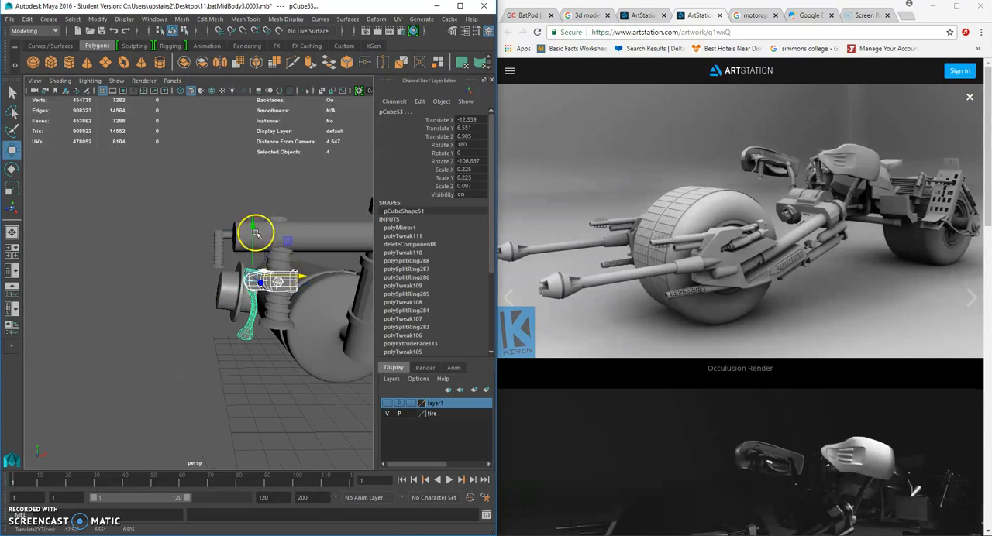
{"action": "left_click", "coordinate": [186, 323]}
{"action": "left_click_drag", "start_coordinate": [186, 322], "coordinate": [161, 262], "text": "alt"}
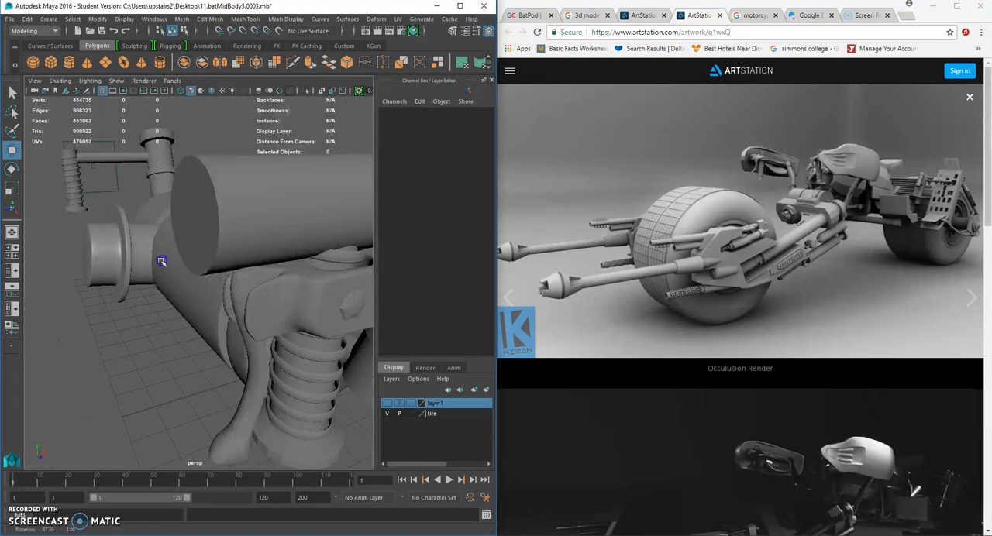
- Shift the outer six-sided sphere along Z to about 6.978, against the bracket's arm
{"action": "left_click", "coordinate": [352, 308]}
{"action": "left_click_drag", "start_coordinate": [352, 307], "coordinate": [266, 335], "text": "alt"}
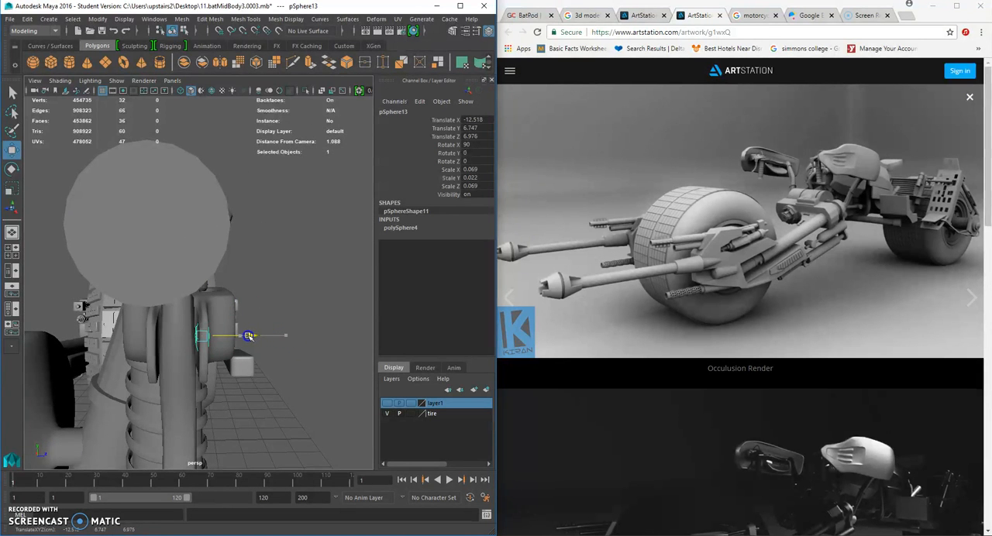
{"action": "scroll", "coordinate": [215, 348], "scroll_direction": "up", "scroll_amount": 3}
- Select the outer sphere's inner-side vertices and pull them inward along Z to lengthen the bolt
{"action": "right_click", "coordinate": [204, 362]}
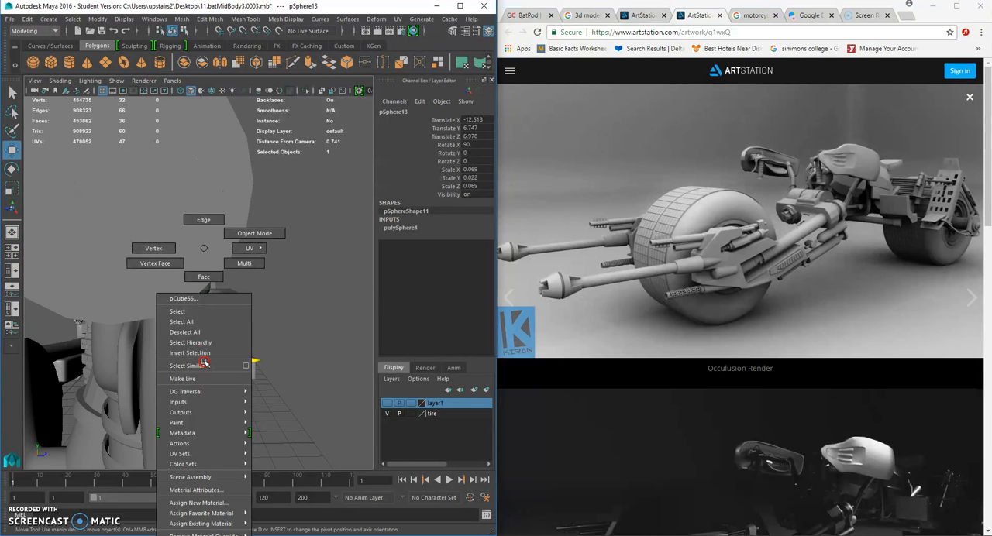
{"action": "left_click", "coordinate": [168, 245]}
{"action": "left_click", "coordinate": [286, 378]}
{"action": "left_click_drag", "start_coordinate": [287, 378], "coordinate": [191, 379], "text": "alt"}
{"action": "left_click", "coordinate": [231, 365]}
{"action": "right_click_drag", "start_coordinate": [269, 320], "coordinate": [329, 233]}
{"action": "left_click", "coordinate": [238, 371]}
{"action": "right_click_drag", "start_coordinate": [238, 248], "coordinate": [222, 353]}
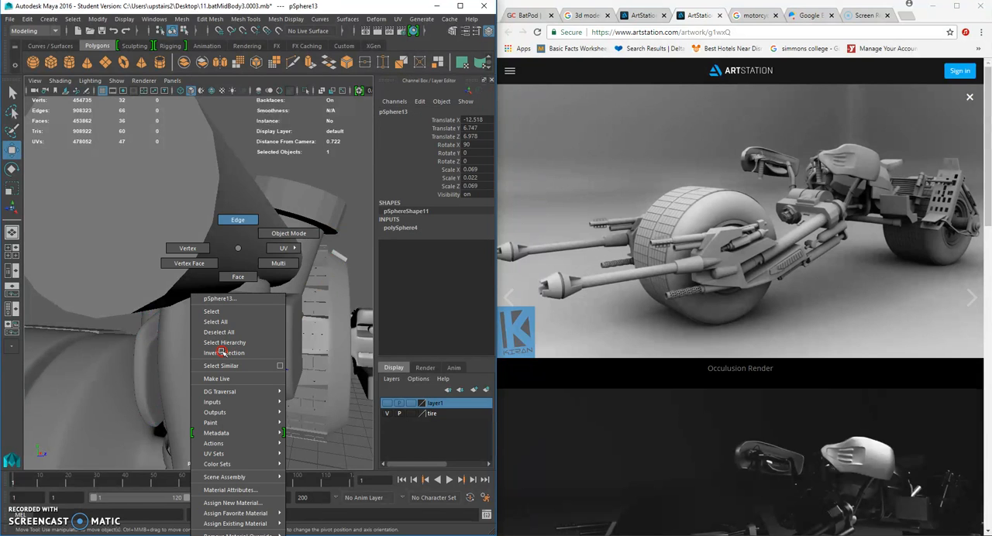
{"action": "right_click_drag", "start_coordinate": [195, 245], "coordinate": [193, 246]}
{"action": "left_click_drag", "start_coordinate": [244, 312], "coordinate": [169, 364], "text": "alt"}
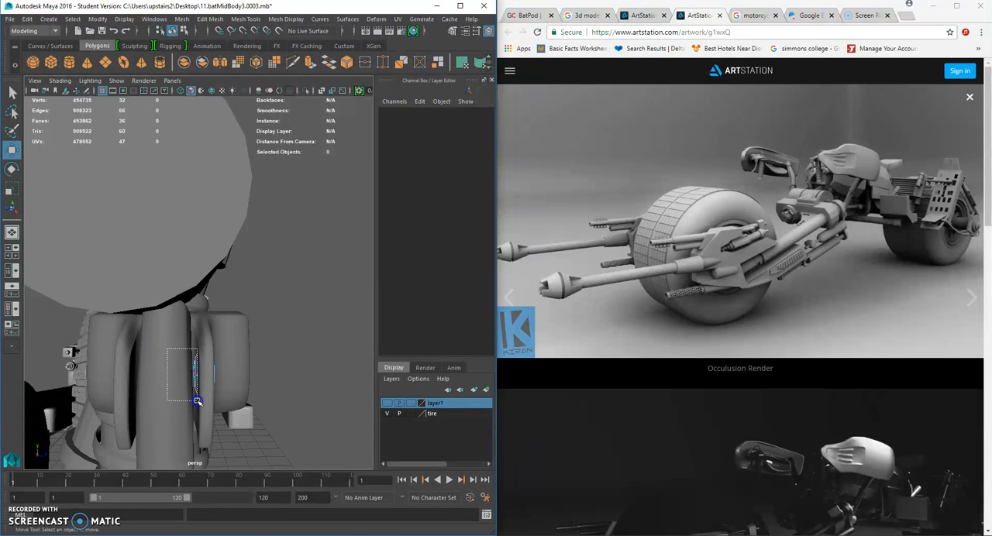
{"action": "left_click_drag", "start_coordinate": [198, 401], "coordinate": [198, 402]}
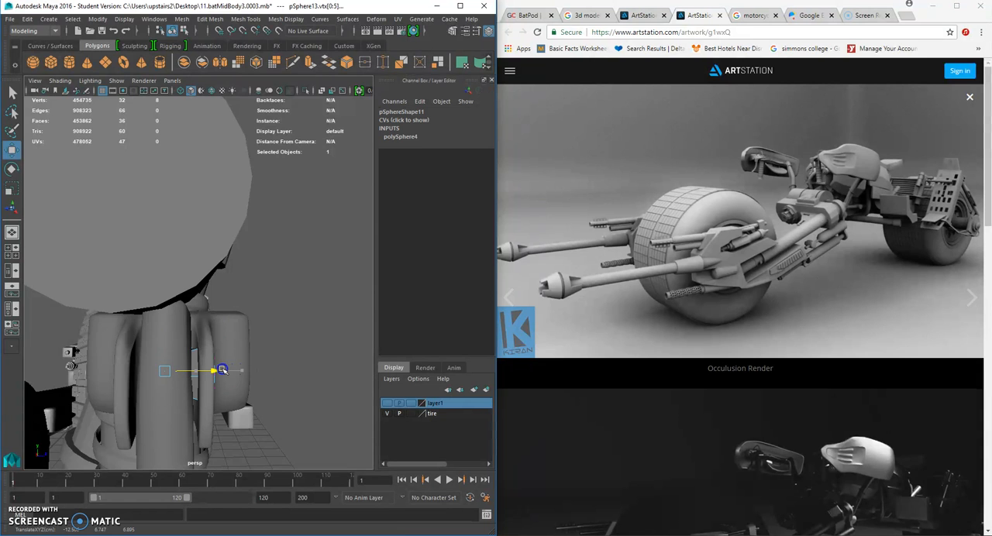
{"action": "left_click_drag", "start_coordinate": [131, 383], "coordinate": [199, 320], "text": "alt"}
{"action": "scroll", "coordinate": [233, 383], "scroll_direction": "up", "scroll_amount": 3}
- Return the bolt sphere to object mode and reposition it on the bracket's arm at about X -12.552
{"action": "right_click_drag", "start_coordinate": [188, 314], "coordinate": [239, 234]}
{"action": "left_click_drag", "start_coordinate": [208, 338], "coordinate": [151, 375], "text": "alt"}
{"action": "left_click", "coordinate": [183, 323]}
{"action": "left_click_drag", "start_coordinate": [209, 334], "coordinate": [218, 331]}
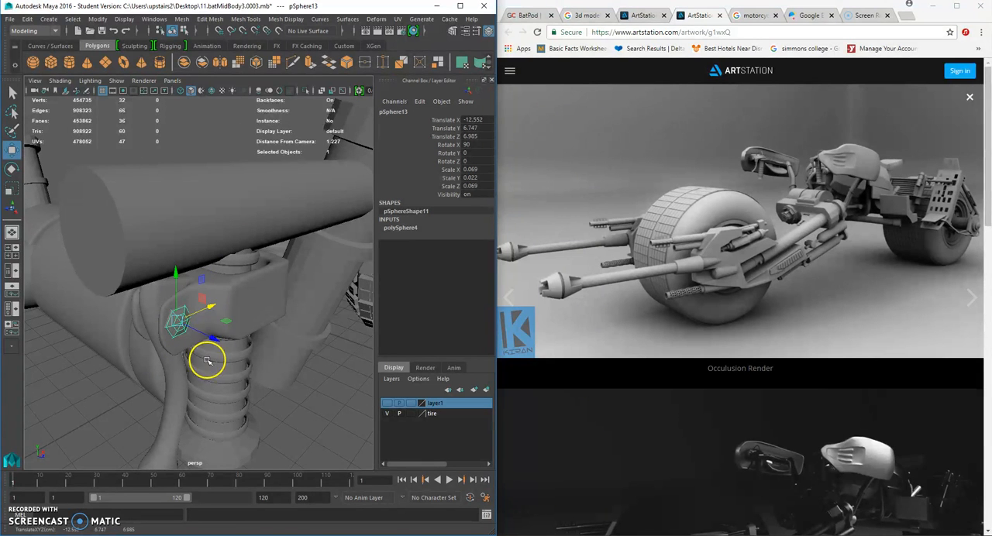
{"action": "left_click", "coordinate": [232, 356]}
{"action": "mouse_move", "coordinate": [232, 356]}
{"action": "left_mouse_down", "text": "alt"}
{"action": "mouse_move", "coordinate": [266, 349]}
{"action": "mouse_move", "coordinate": [239, 362]}
{"action": "left_mouse_up", "text": "alt"}
{"action": "left_click_drag", "start_coordinate": [190, 318], "coordinate": [222, 323], "text": "alt"}
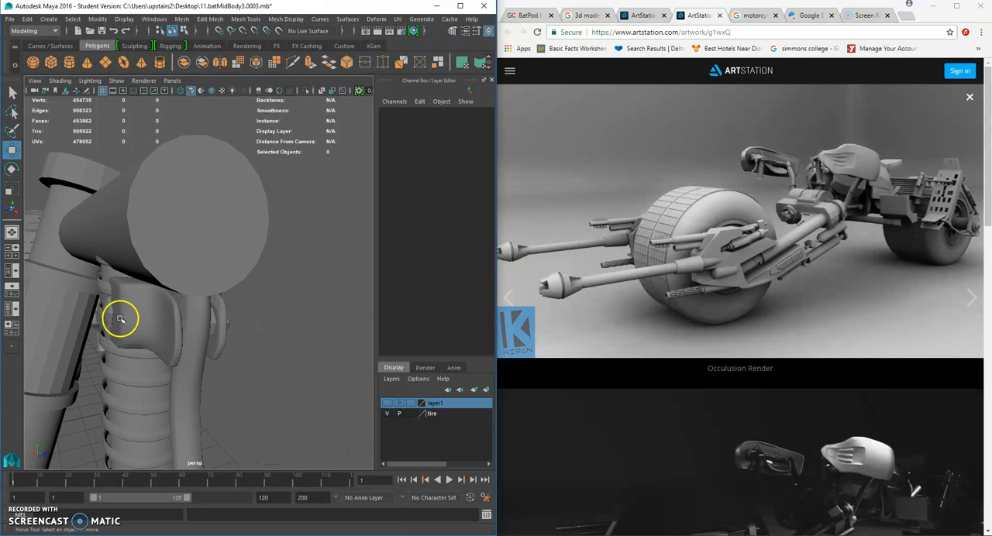
- Delete the unshaped sphere on the opposite side of the bracket
{"action": "left_click", "coordinate": [120, 319]}
{"action": "left_click_drag", "start_coordinate": [120, 319], "coordinate": [123, 344], "text": "alt"}
{"action": "left_click", "coordinate": [255, 354]}
{"action": "left_click_drag", "start_coordinate": [255, 354], "coordinate": [194, 328], "text": "alt"}
- Duplicate the shaped bolt sphere and move the copy along Z to about 6.762, beyond the opposite arm
{"action": "left_click", "coordinate": [195, 328]}
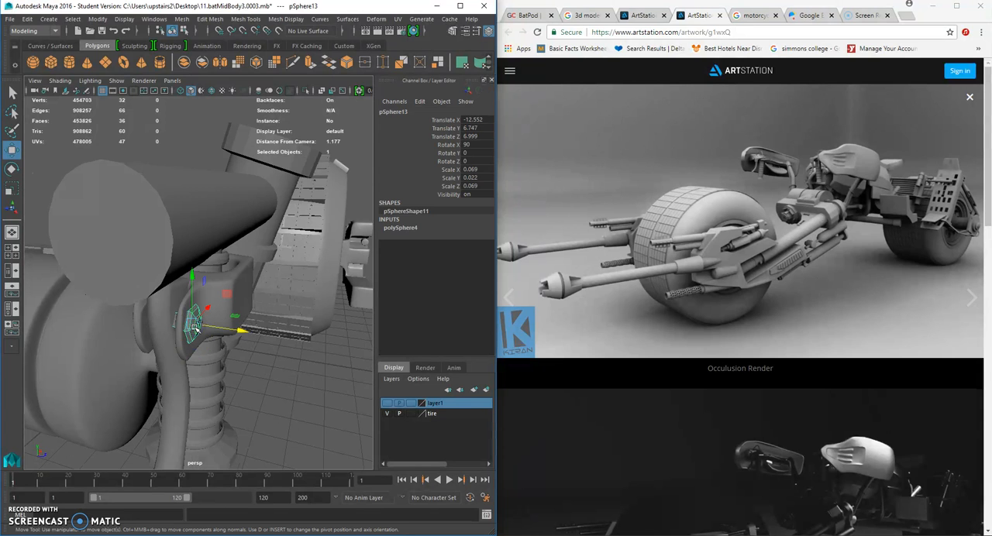
{"action": "key", "text": "ctrl+d"}
{"action": "left_click", "coordinate": [213, 333]}
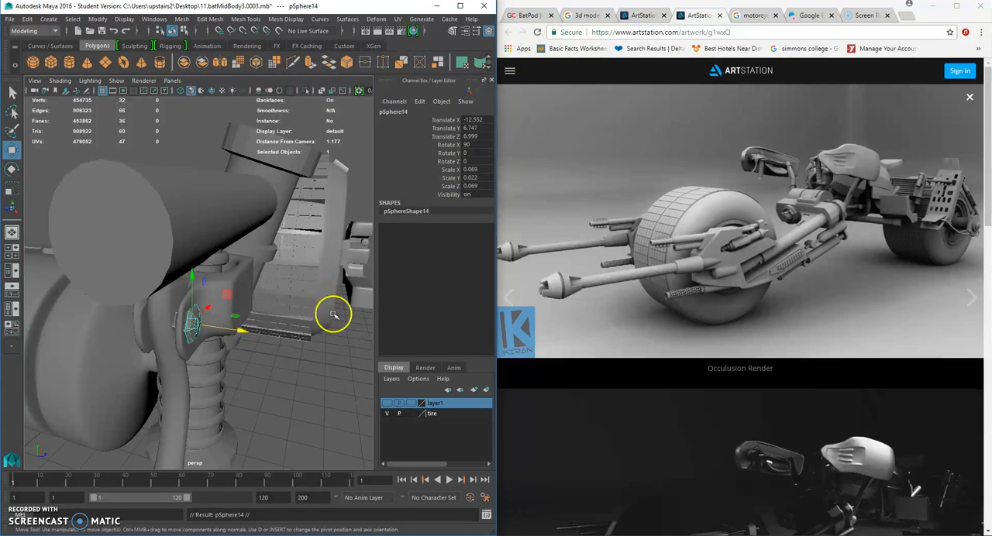
{"action": "left_click_drag", "start_coordinate": [244, 333], "coordinate": [172, 324]}
{"action": "left_click_drag", "start_coordinate": [172, 324], "coordinate": [203, 318], "text": "alt"}
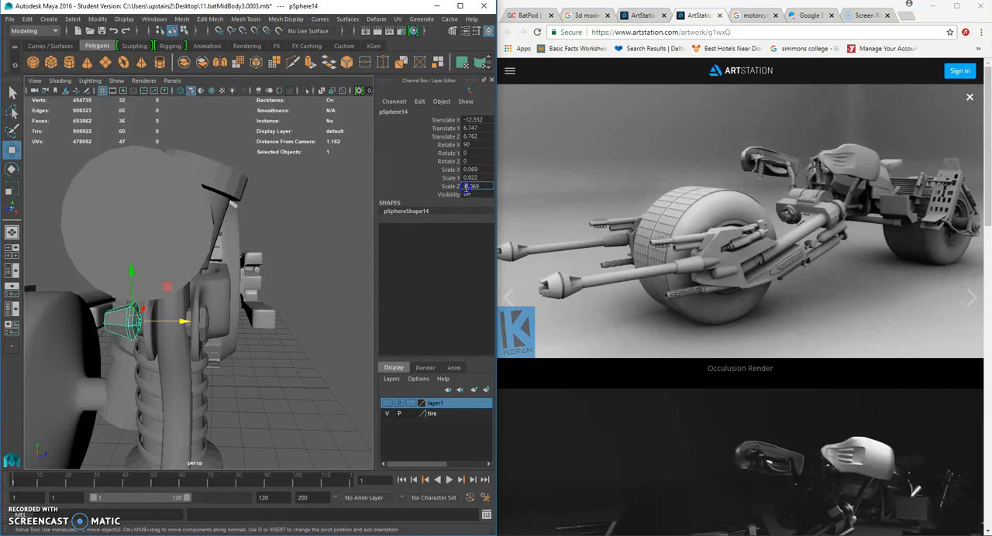
- Mirror the copied bolt with a Scale Y of -0.022 and move it against the opposite arm at about Z 6.8
{"action": "left_click", "coordinate": [12, 188]}
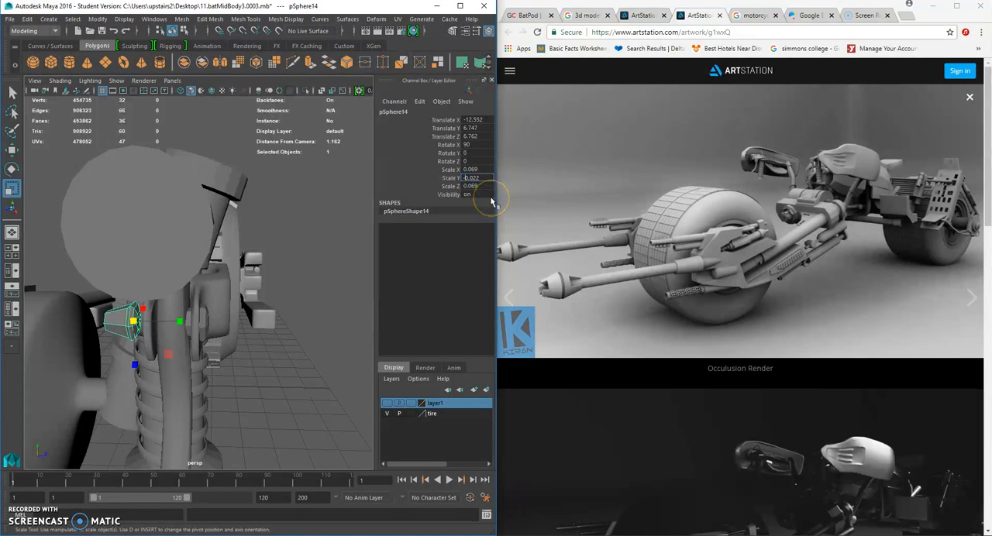
{"action": "type", "text": "-"}
{"action": "key", "text": "Return"}
{"action": "left_click", "coordinate": [13, 154]}
{"action": "left_click_drag", "start_coordinate": [128, 294], "coordinate": [196, 325], "text": "alt"}
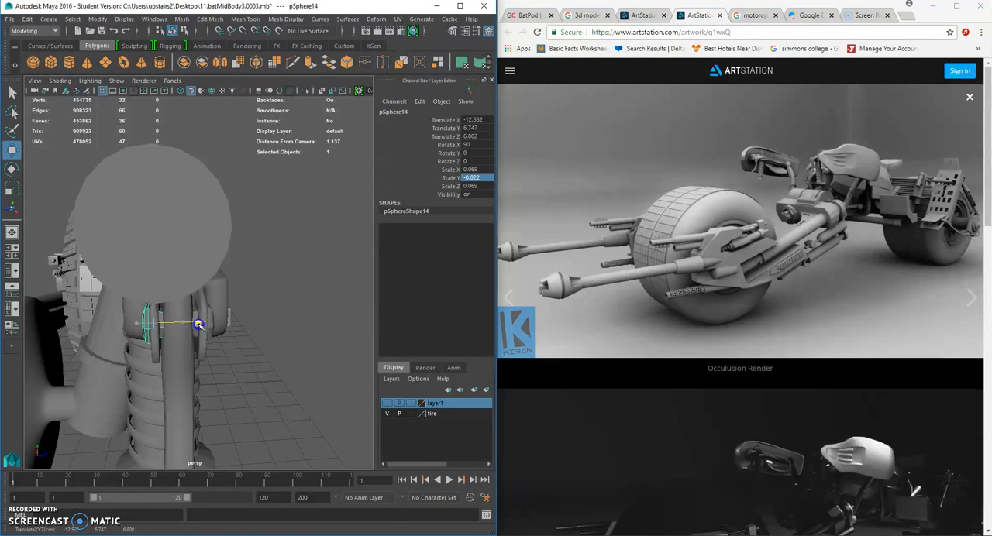
{"action": "left_click", "coordinate": [248, 353]}
{"action": "left_click_drag", "start_coordinate": [257, 348], "coordinate": [191, 355], "text": "alt"}
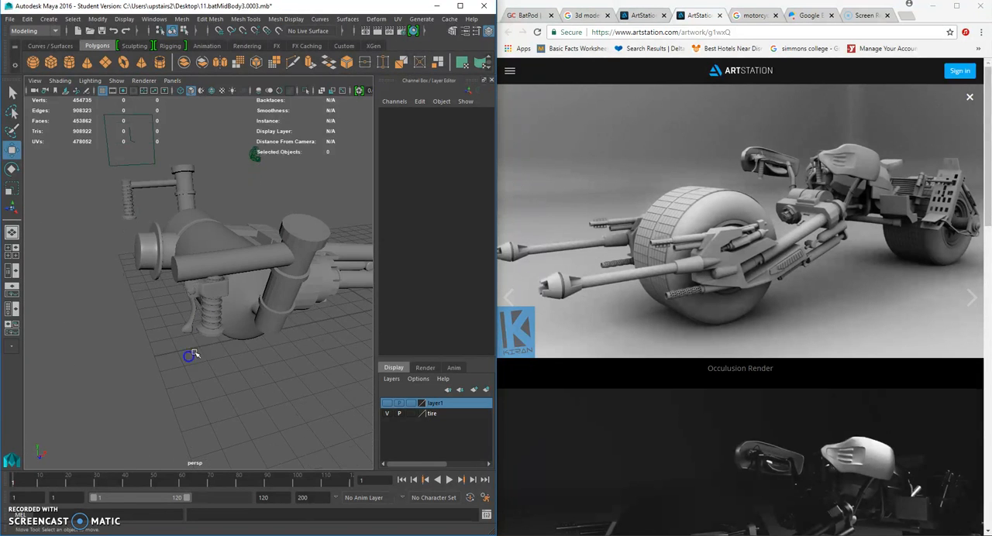
- Tilt the lever bracket above the coil spring to a rotation of about X 0.386, Y 2.967, Z 7.659
{"action": "left_click", "coordinate": [212, 292]}
{"action": "left_click_drag", "start_coordinate": [212, 294], "coordinate": [196, 276], "text": "alt"}
{"action": "scroll", "coordinate": [201, 273], "scroll_direction": "up", "scroll_amount": 2}
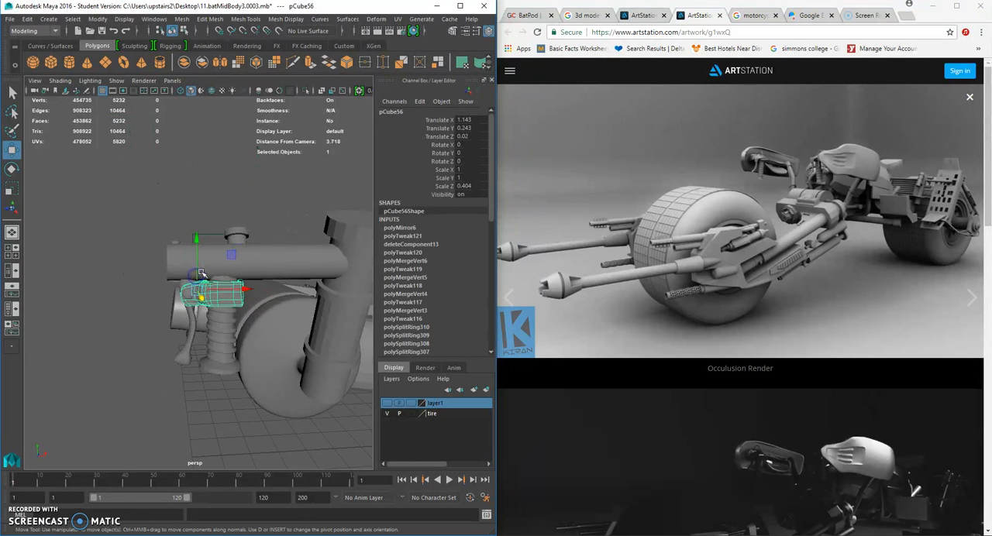
{"action": "scroll", "coordinate": [192, 326], "scroll_direction": "up", "scroll_amount": 4}
{"action": "left_click", "coordinate": [186, 335], "text": "shift"}
{"action": "left_click", "coordinate": [174, 311], "text": "shift"}
{"action": "left_click_drag", "start_coordinate": [177, 312], "coordinate": [134, 342], "text": "alt"}
{"action": "left_click", "coordinate": [254, 317]}
{"action": "left_click_drag", "start_coordinate": [254, 317], "coordinate": [201, 281], "text": "alt"}
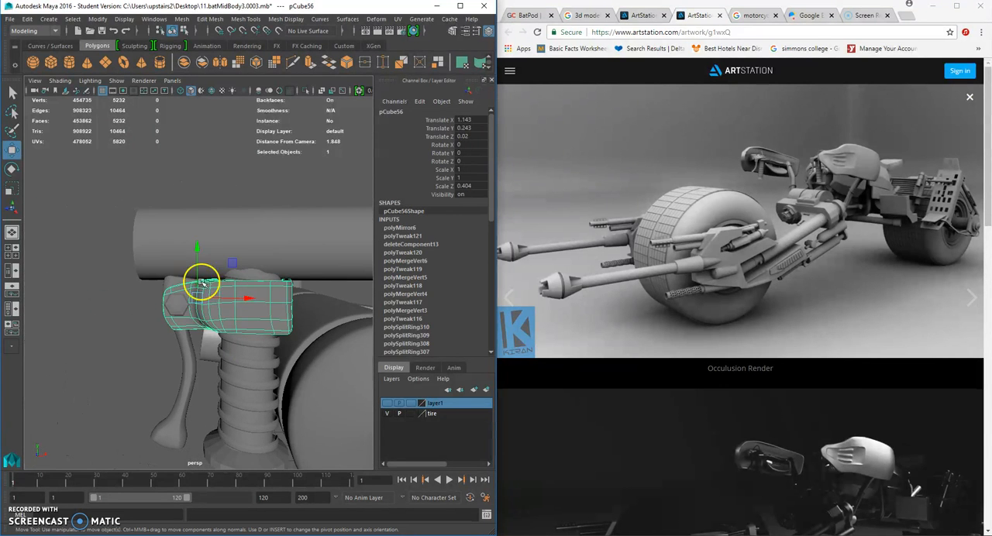
{"action": "left_click", "coordinate": [12, 170]}
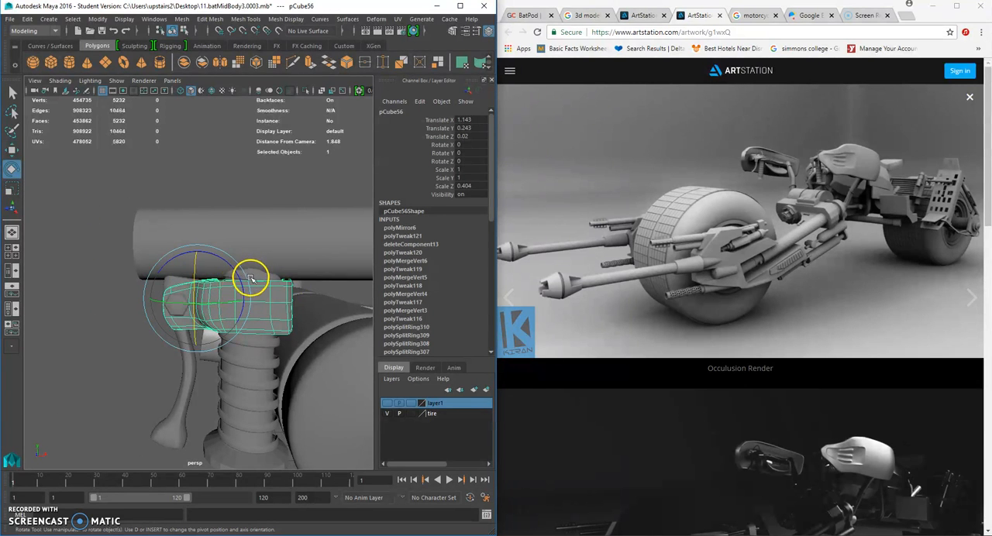
{"action": "left_click_drag", "start_coordinate": [251, 279], "coordinate": [203, 279], "text": "alt"}
- Raise the tilted bracket to about Y 0.313 at the upper end of the coil spring
{"action": "left_click", "coordinate": [12, 149]}
{"action": "left_click", "coordinate": [321, 284]}
{"action": "right_click_drag", "start_coordinate": [191, 282], "coordinate": [192, 291]}
{"action": "left_click", "coordinate": [191, 293]}
{"action": "left_click_drag", "start_coordinate": [191, 295], "coordinate": [48, 291], "text": "alt"}
- Select both bolts and move them together onto the tilted bracket's arms, to about X -12.527, Y 6.788
{"action": "key", "text": "q"}
{"action": "left_click", "coordinate": [214, 301], "text": "shift"}
{"action": "left_click", "coordinate": [17, 153]}
{"action": "scroll", "coordinate": [164, 336], "scroll_direction": "up", "scroll_amount": 5}
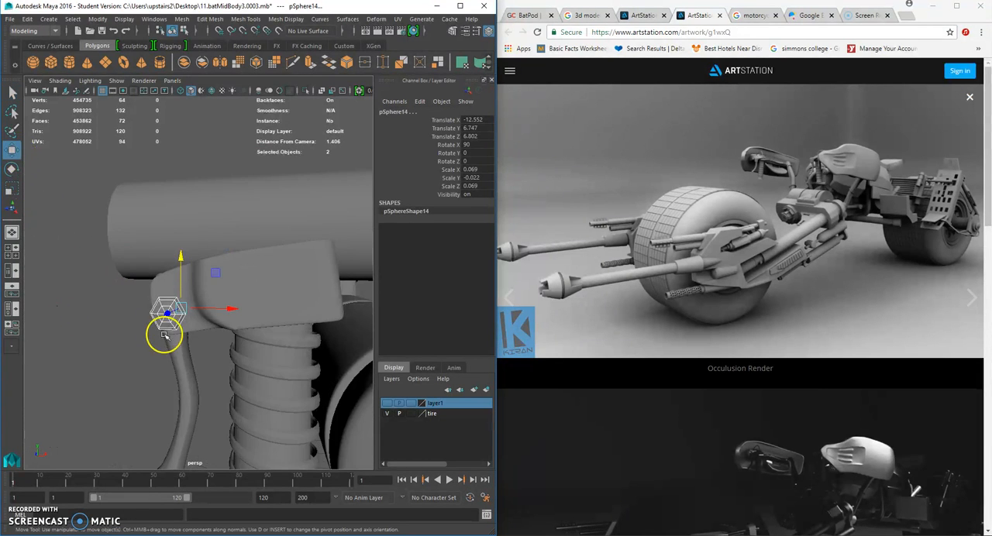
{"action": "left_click_drag", "start_coordinate": [178, 310], "coordinate": [271, 312]}
{"action": "left_click_drag", "start_coordinate": [195, 305], "coordinate": [197, 305]}
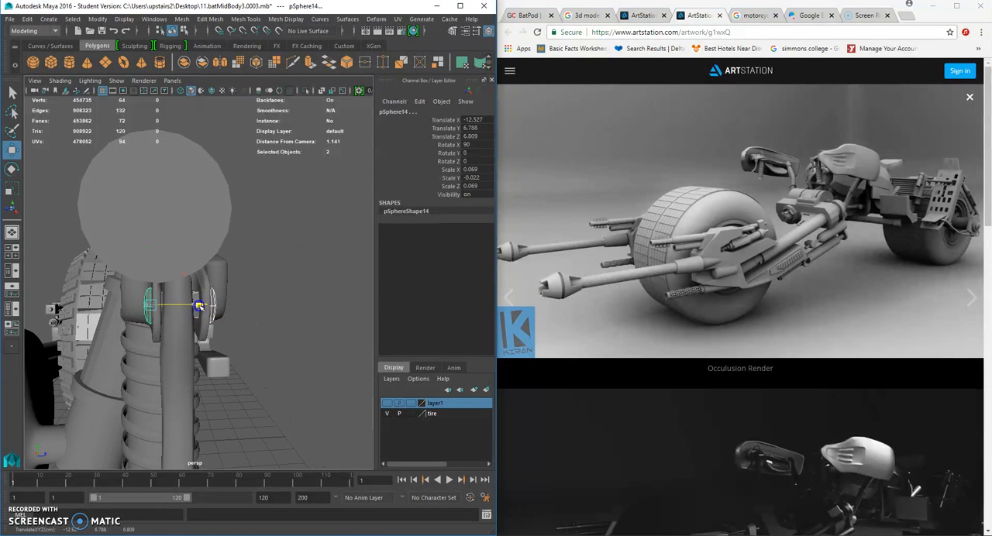
- Examine the bolted lever assembly on the coil spring from several angles and distances
{"action": "left_click", "coordinate": [342, 344]}
{"action": "scroll", "coordinate": [293, 333], "scroll_direction": "down", "scroll_amount": 5}
{"action": "left_click_drag", "start_coordinate": [292, 333], "coordinate": [179, 286], "text": "alt"}
{"action": "scroll", "coordinate": [179, 338], "scroll_direction": "down", "scroll_amount": 4}
{"action": "scroll", "coordinate": [179, 341], "scroll_direction": "up", "scroll_amount": 3}
{"action": "scroll", "coordinate": [283, 338], "scroll_direction": "down", "scroll_amount": 5}
{"action": "scroll", "coordinate": [179, 286], "scroll_direction": "up", "scroll_amount": 7}
{"action": "middle_click_drag", "start_coordinate": [186, 286], "coordinate": [244, 297], "text": "alt"}
{"action": "mouse_move", "coordinate": [244, 298]}
{"action": "left_mouse_down", "text": "alt"}
{"action": "mouse_move", "coordinate": [259, 313]}
{"action": "mouse_move", "coordinate": [204, 307]}
{"action": "mouse_move", "coordinate": [252, 315]}
{"action": "left_mouse_up", "text": "alt"}
- Group the bracket, lever and bolt, and center the group's pivot
{"action": "left_click", "coordinate": [263, 311]}
{"action": "left_click", "coordinate": [240, 321], "text": "shift"}
{"action": "left_click", "coordinate": [232, 351], "text": "shift"}
{"action": "left_click_drag", "start_coordinate": [232, 352], "coordinate": [282, 348], "text": "alt"}
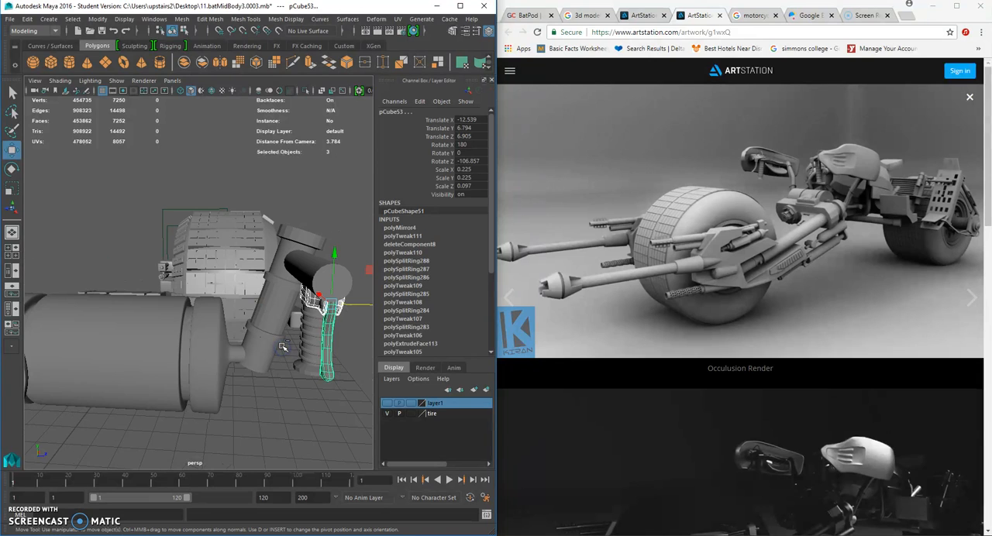
{"action": "key", "text": "ctrl+g"}
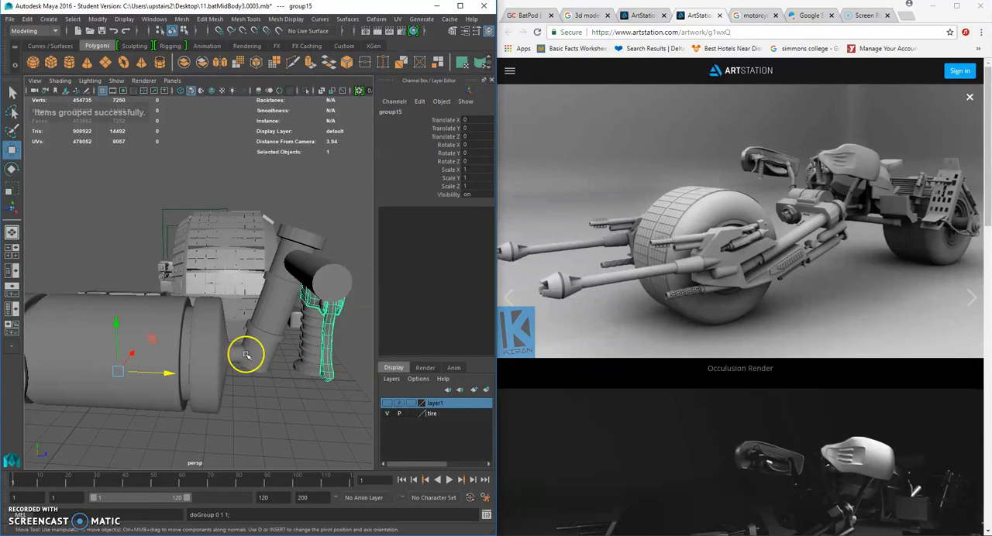
{"action": "left_click", "coordinate": [97, 18]}
{"action": "left_click", "coordinate": [128, 66]}
- Try to move the lever group across to the opposite handlebar's coil spring, at about X -0.294, Y 0.071, Z -6.815
{"action": "left_click_drag", "start_coordinate": [232, 325], "coordinate": [59, 296], "text": "alt"}
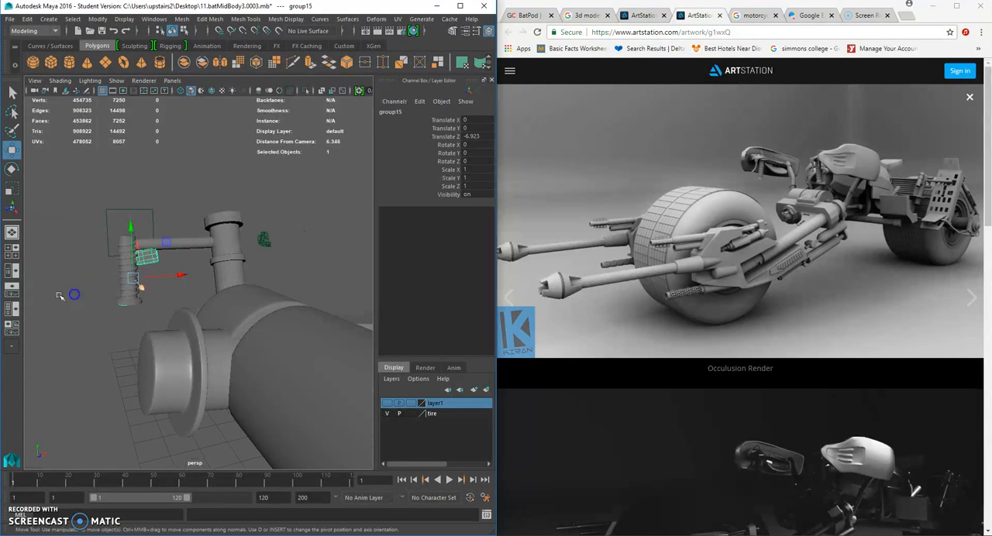
{"action": "mouse_move", "coordinate": [153, 291]}
{"action": "left_mouse_down"}
{"action": "mouse_move", "coordinate": [140, 287]}
{"action": "mouse_move", "coordinate": [165, 277]}
{"action": "left_mouse_up"}
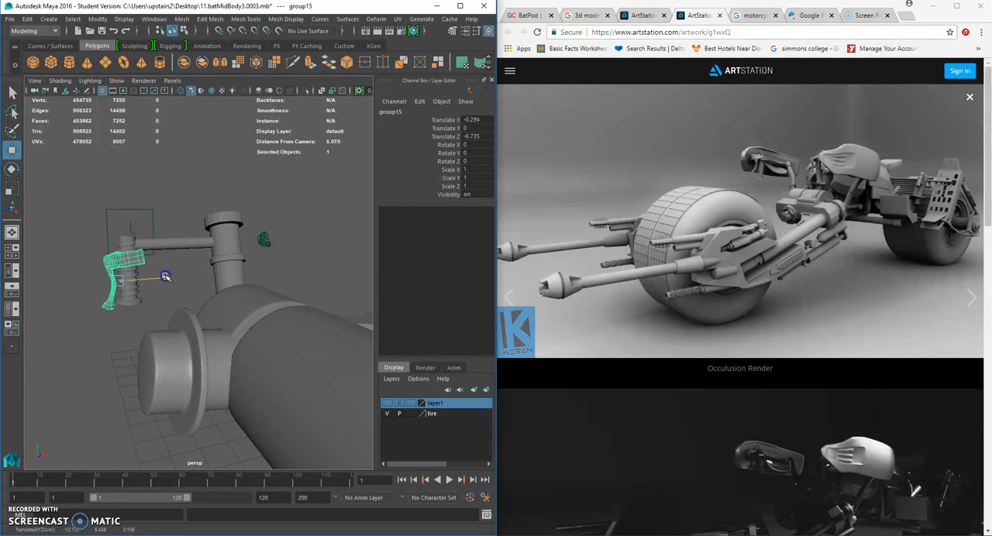
{"action": "left_click", "coordinate": [106, 354]}
{"action": "left_click_drag", "start_coordinate": [106, 354], "coordinate": [252, 334], "text": "alt"}
{"action": "scroll", "coordinate": [183, 293], "scroll_direction": "up", "scroll_amount": 4}
{"action": "left_click", "coordinate": [101, 266]}
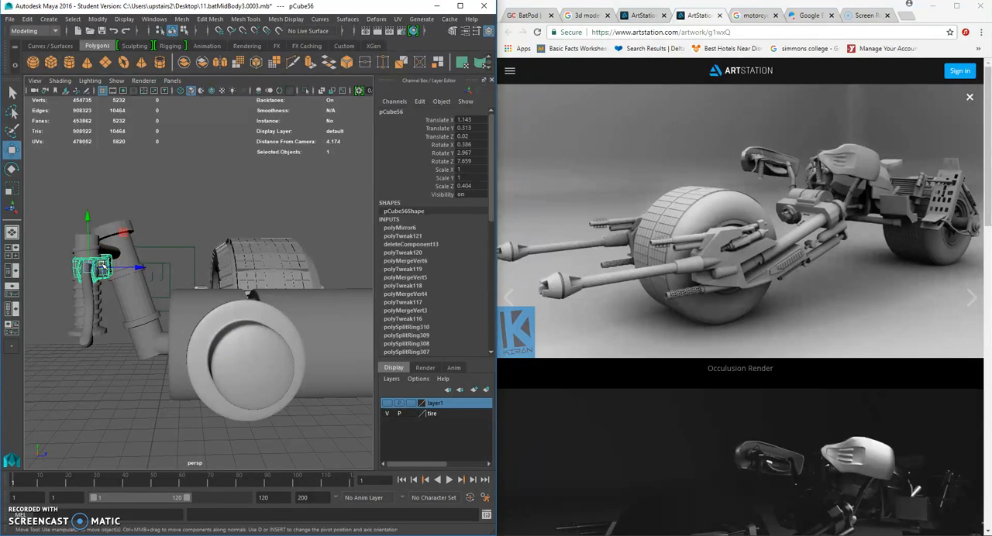
{"action": "left_click_drag", "start_coordinate": [144, 303], "coordinate": [161, 286]}
{"action": "left_click_drag", "start_coordinate": [97, 245], "coordinate": [99, 239]}
- Undo the moves of the lever group back to its original coil spring
{"action": "left_click", "coordinate": [109, 367]}
{"action": "scroll", "coordinate": [116, 377], "scroll_direction": "down", "scroll_amount": 6}
{"action": "left_click_drag", "start_coordinate": [114, 377], "coordinate": [109, 342], "text": "alt"}
{"action": "scroll", "coordinate": [135, 339], "scroll_direction": "up", "scroll_amount": 4}
{"action": "middle_click_drag", "start_coordinate": [213, 338], "coordinate": [184, 318], "text": "alt"}
{"action": "key", "text": "ctrl+z"}
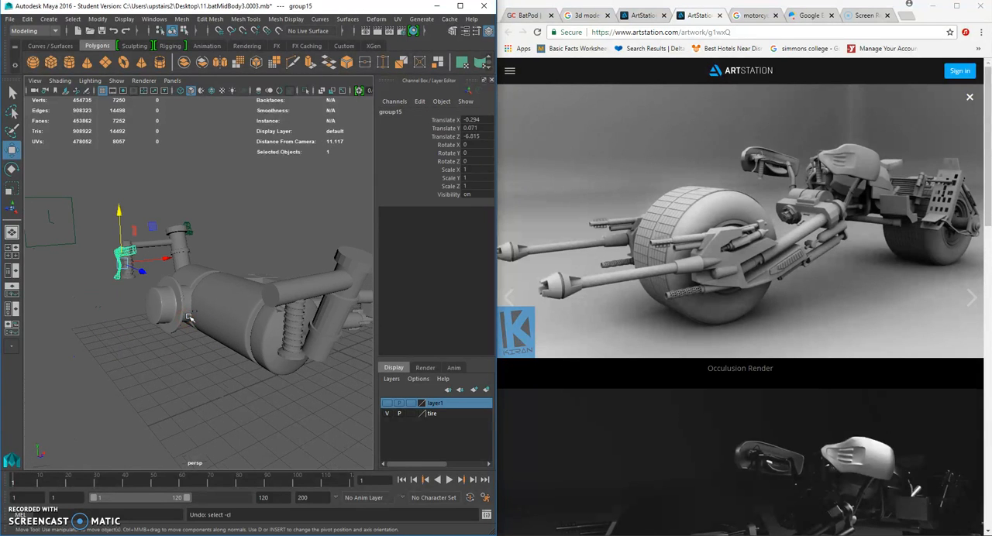
{"action": "key", "text": "ctrl+z"}
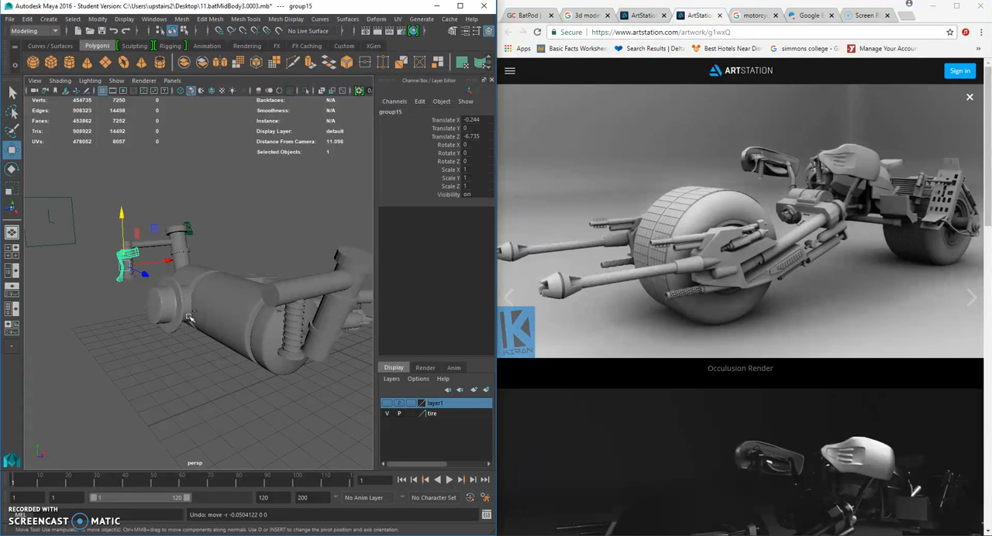
{"action": "key", "text": "ctrl+z"}
- Duplicate the lever group and move the copy to the opposite coil spring, at about X -0.02, Z -6.758
{"action": "key", "text": "ctrl+d"}
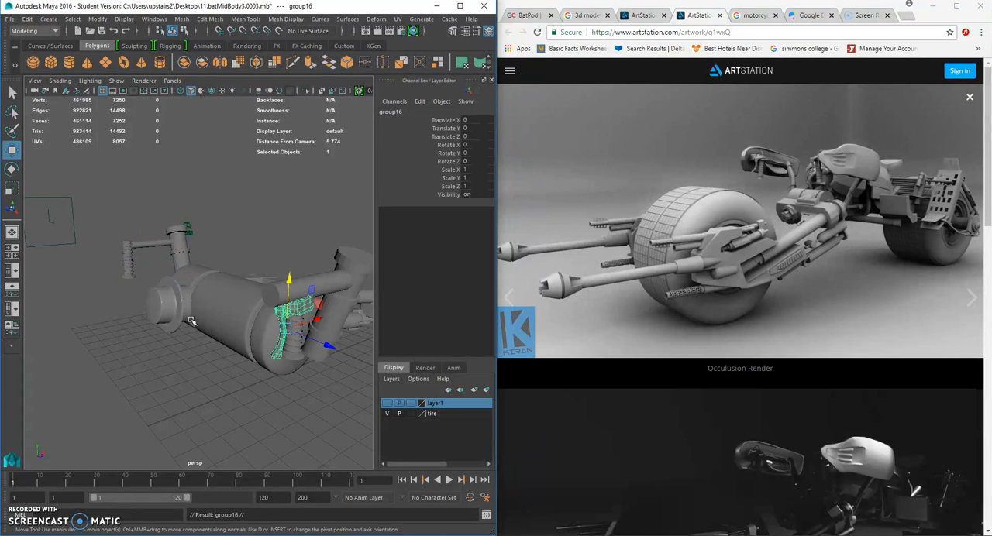
{"action": "left_click_drag", "start_coordinate": [326, 347], "coordinate": [160, 261]}
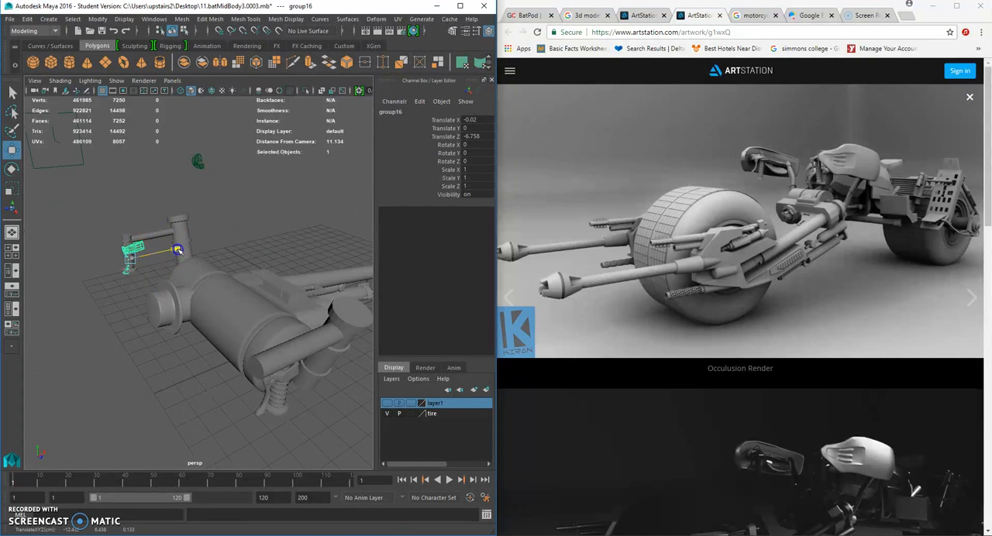
{"action": "left_click", "coordinate": [106, 333]}
{"action": "left_click_drag", "start_coordinate": [107, 332], "coordinate": [217, 281], "text": "alt"}
- Select the whole copied lever group and fine-tune its fit around the opposite coil spring
{"action": "left_click", "coordinate": [128, 268]}
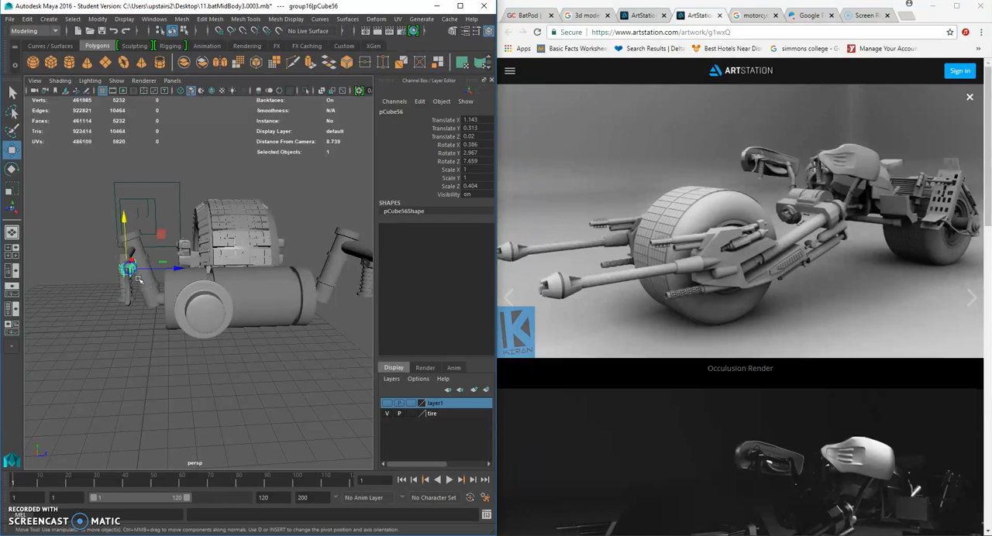
{"action": "key", "text": "Up"}
{"action": "scroll", "coordinate": [144, 279], "scroll_direction": "up", "scroll_amount": 3}
{"action": "left_click_drag", "start_coordinate": [143, 287], "coordinate": [129, 285]}
{"action": "left_click_drag", "start_coordinate": [62, 251], "coordinate": [91, 224], "text": "alt"}
{"action": "left_click_drag", "start_coordinate": [144, 268], "coordinate": [146, 269]}
- Compare the two handlebar assemblies with the Batpod reference images on the GrabCAD and ArtStation pages in the browser
{"action": "left_click", "coordinate": [184, 191]}
{"action": "scroll", "coordinate": [225, 261], "scroll_direction": "down", "scroll_amount": 5}
{"action": "left_click_drag", "start_coordinate": [226, 261], "coordinate": [193, 251], "text": "alt"}
{"action": "scroll", "coordinate": [162, 275], "scroll_direction": "down", "scroll_amount": 1}
{"action": "scroll", "coordinate": [194, 261], "scroll_direction": "up", "scroll_amount": 3}
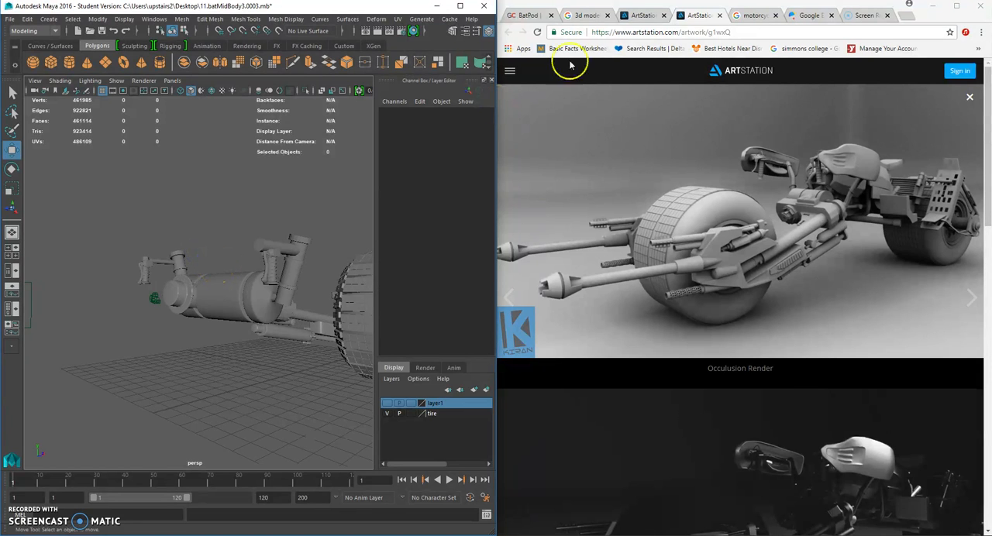
{"action": "left_click", "coordinate": [527, 16]}
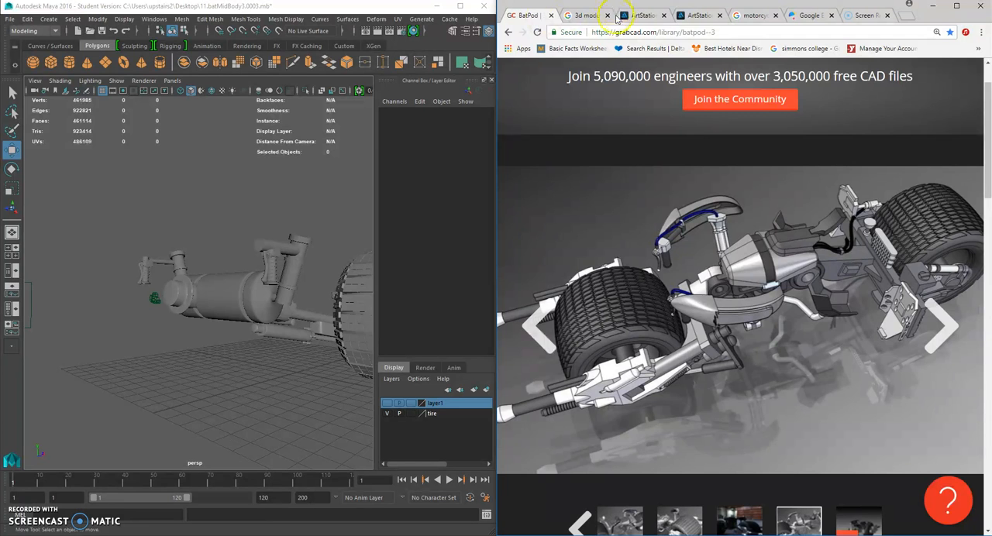
{"action": "left_click", "coordinate": [642, 15]}
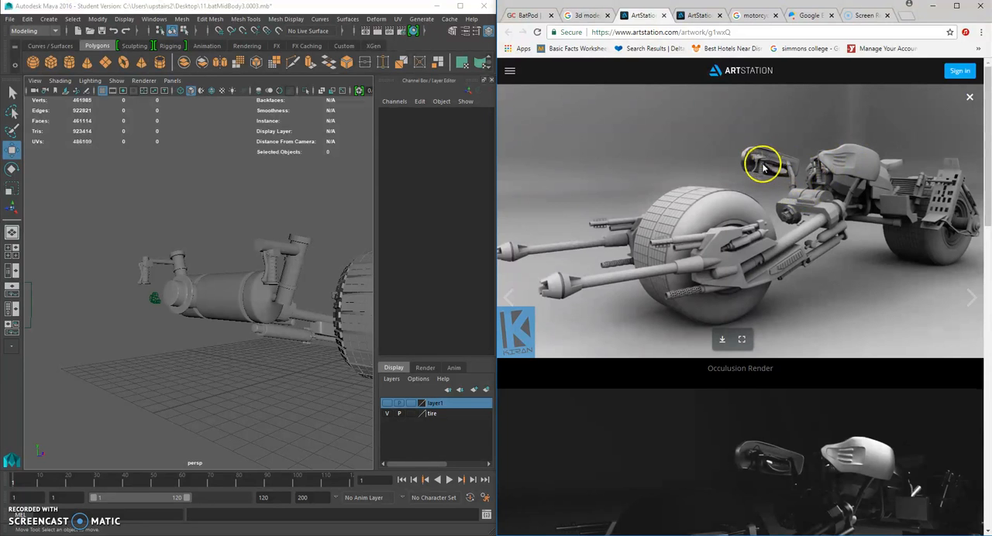
{"action": "scroll", "coordinate": [180, 267], "scroll_direction": "up", "scroll_amount": 5}
{"action": "key", "text": "super"}
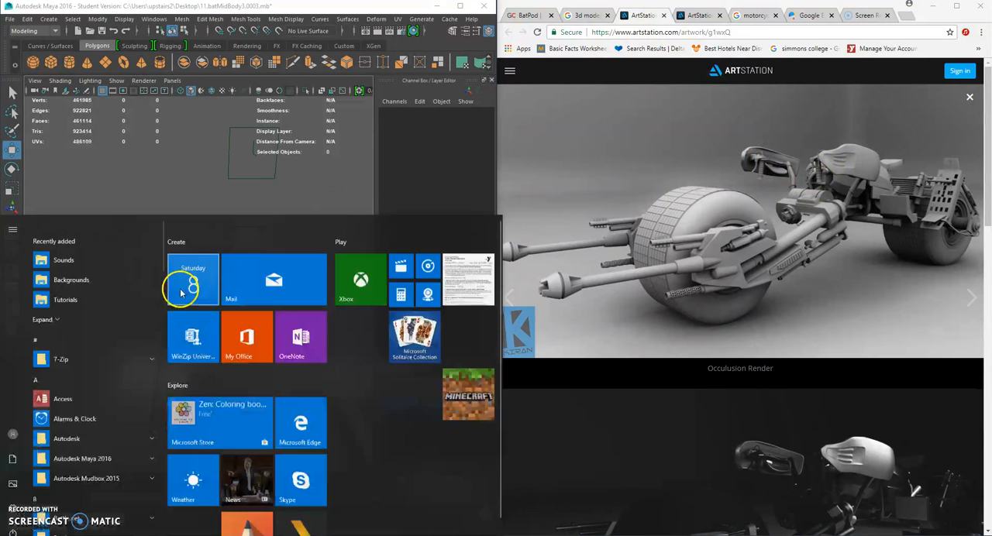
{"action": "left_click", "coordinate": [245, 142]}
- Examine the copied bracket, lever and bolt on the opposite handlebar from several angles
{"action": "scroll", "coordinate": [207, 273], "scroll_direction": "up", "scroll_amount": 5}
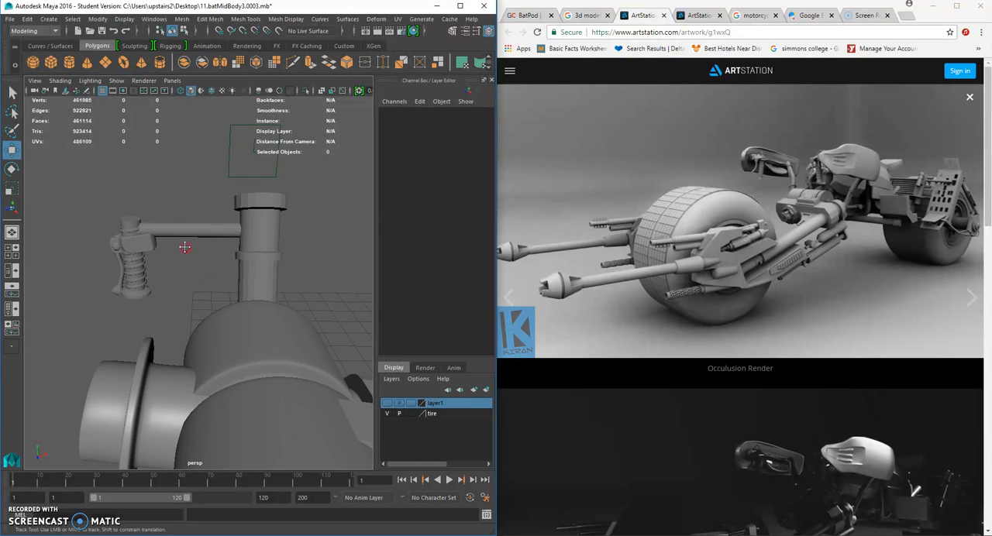
{"action": "left_click_drag", "start_coordinate": [137, 262], "coordinate": [124, 293], "text": "alt"}
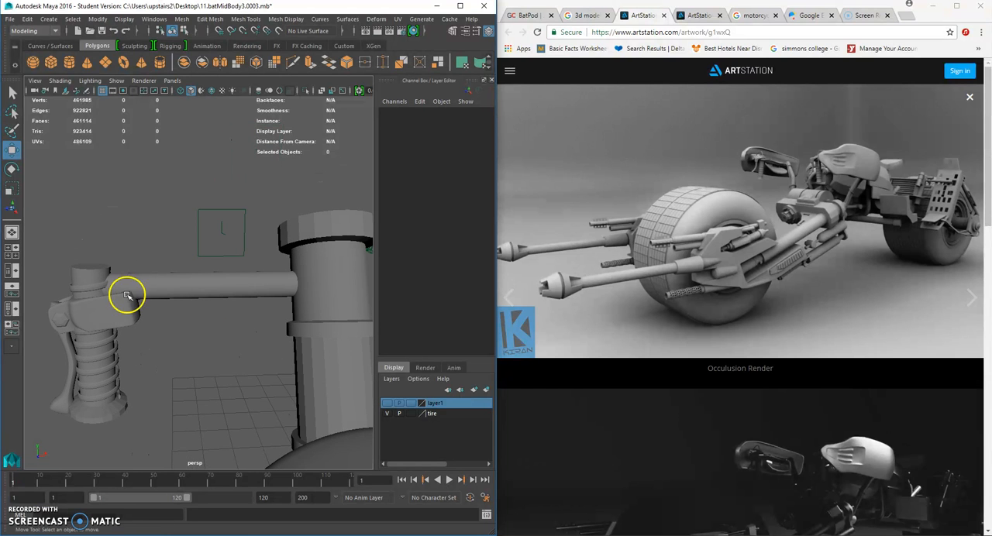
{"action": "left_click", "coordinate": [113, 308]}
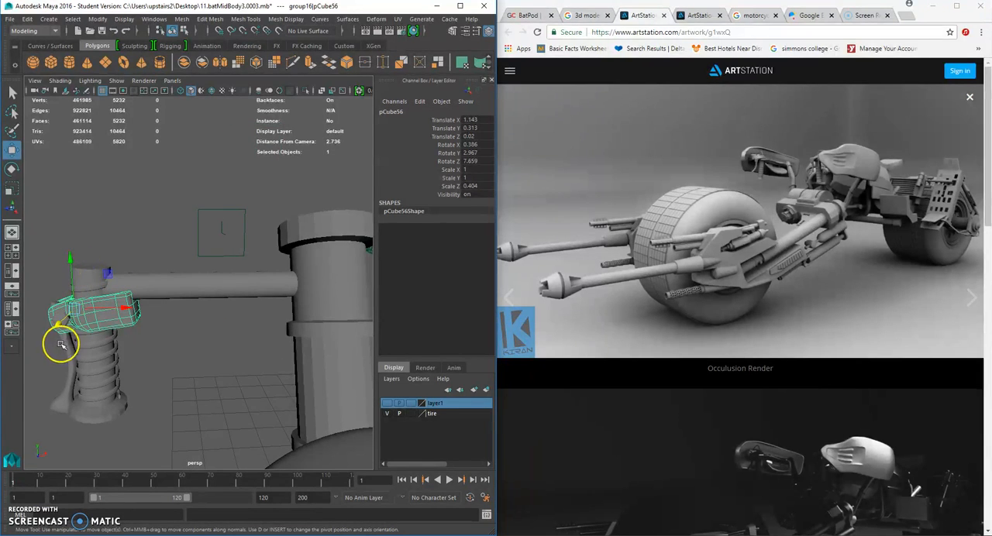
{"action": "left_click", "coordinate": [68, 364], "text": "shift"}
{"action": "left_click", "coordinate": [66, 324], "text": "shift"}
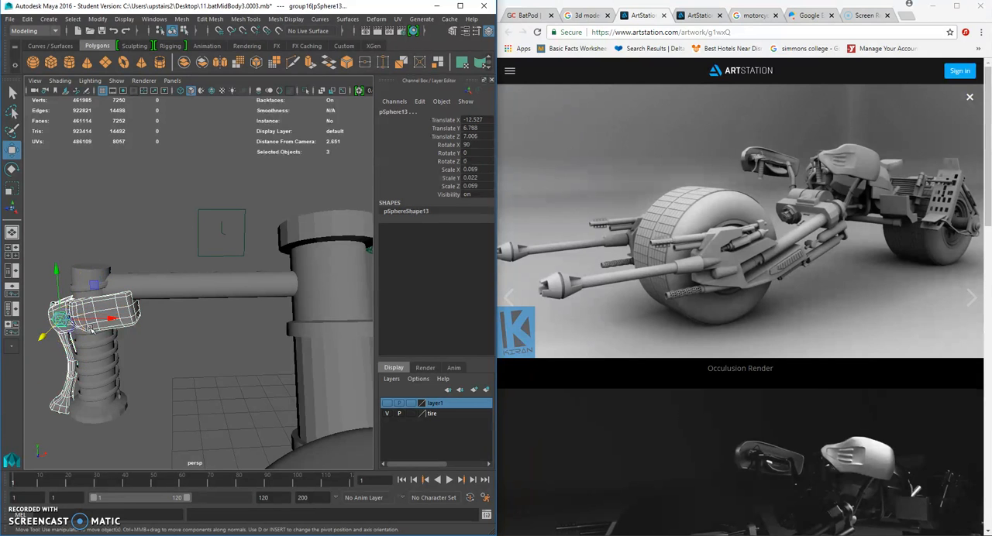
{"action": "scroll", "coordinate": [116, 334], "scroll_direction": "down", "scroll_amount": 6}
{"action": "left_click_drag", "start_coordinate": [117, 334], "coordinate": [138, 308], "text": "alt"}
{"action": "middle_click_drag", "start_coordinate": [138, 308], "coordinate": [146, 283], "text": "alt"}
{"action": "scroll", "coordinate": [158, 325], "scroll_direction": "down", "scroll_amount": 5}
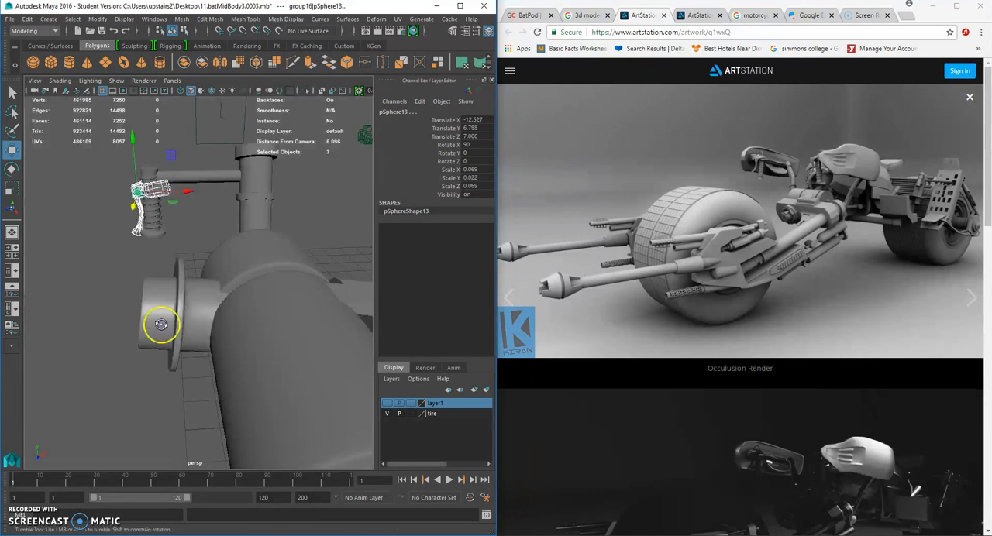
{"action": "scroll", "coordinate": [161, 326], "scroll_direction": "down", "scroll_amount": 4}
{"action": "left_click_drag", "start_coordinate": [168, 317], "coordinate": [166, 294], "text": "alt"}
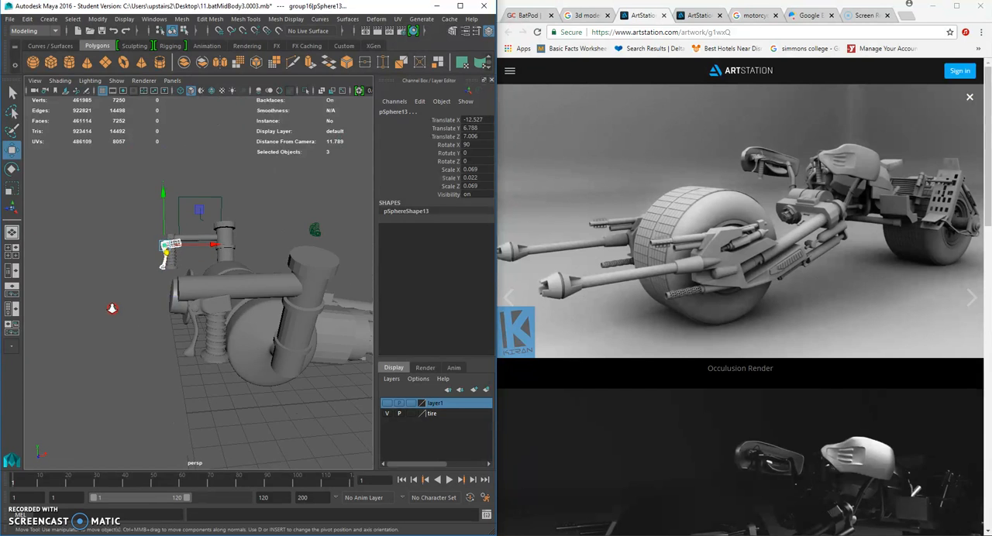
{"action": "right_click_drag", "start_coordinate": [111, 306], "coordinate": [127, 312], "text": "alt"}
{"action": "left_click", "coordinate": [112, 334]}
- Select the original assembly's bolt, lever and bracket together and adjust their placement on the coil spring
{"action": "left_click", "coordinate": [166, 319]}
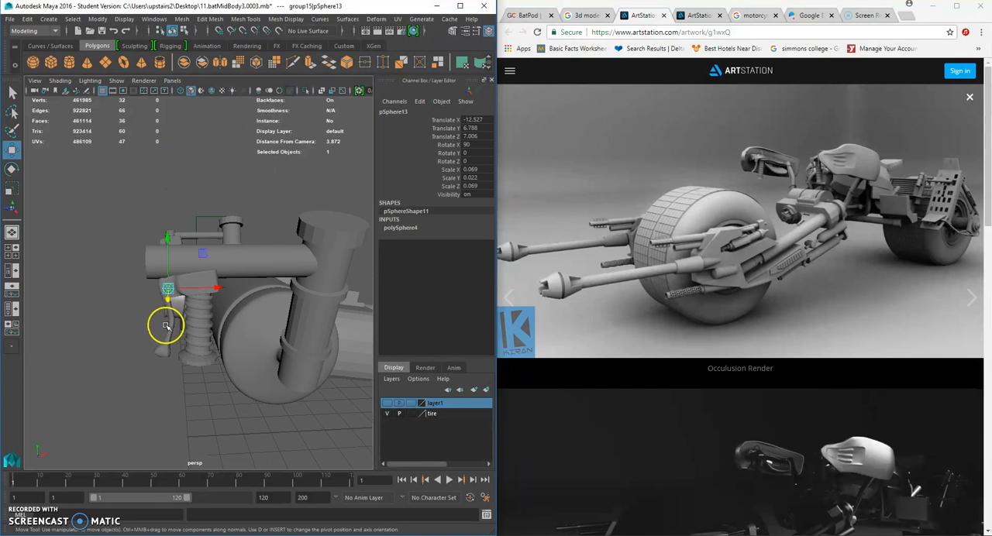
{"action": "left_click", "coordinate": [210, 284], "text": "shift"}
{"action": "key", "text": "q"}
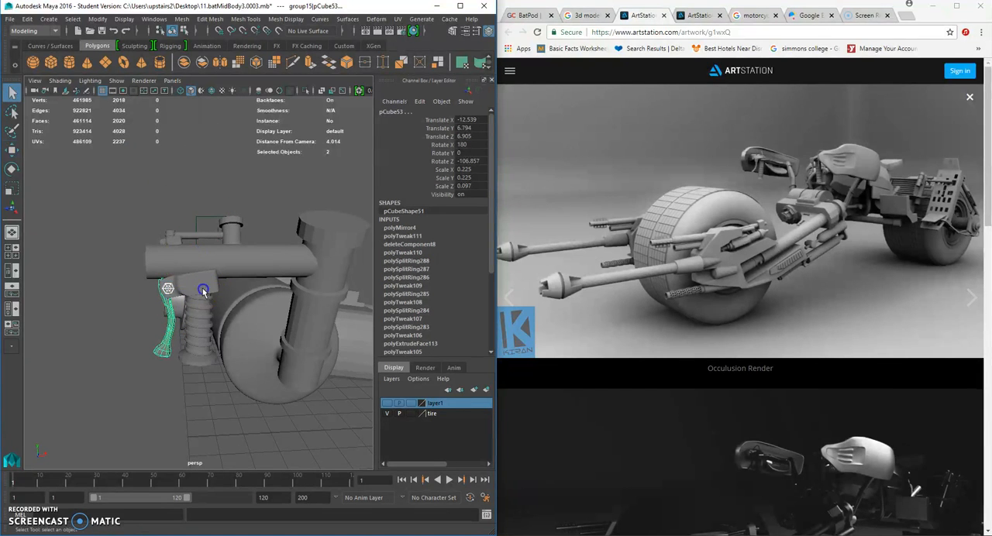
{"action": "left_click", "coordinate": [204, 290], "text": "shift"}
{"action": "left_click", "coordinate": [12, 151]}
{"action": "left_click_drag", "start_coordinate": [176, 285], "coordinate": [220, 257]}
{"action": "left_click", "coordinate": [90, 324]}
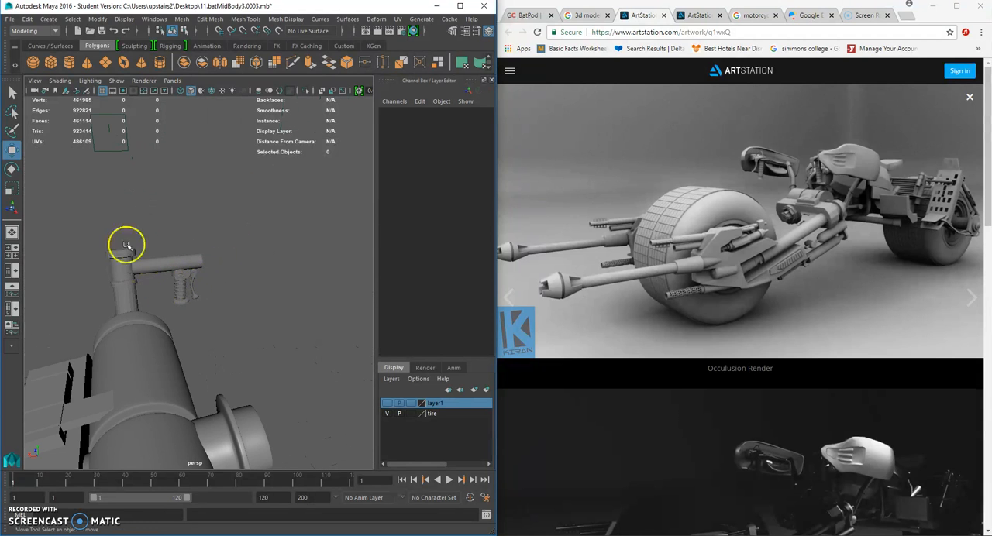
- Create a polygon cylinder and scale it uniformly to about 0.221
{"action": "left_click", "coordinate": [48, 18]}
{"action": "mouse_move", "coordinate": [86, 55]}
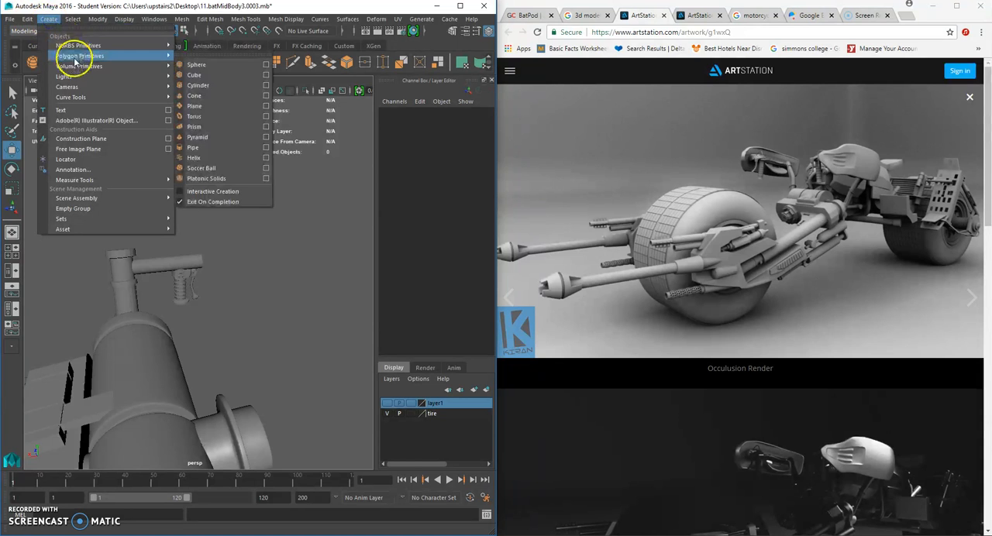
{"action": "left_click", "coordinate": [217, 87]}
{"action": "scroll", "coordinate": [262, 284], "scroll_direction": "down", "scroll_amount": 8}
{"action": "left_click_drag", "start_coordinate": [261, 284], "coordinate": [194, 333], "text": "alt"}
{"action": "left_click", "coordinate": [12, 187]}
{"action": "left_click_drag", "start_coordinate": [83, 372], "coordinate": [111, 359]}
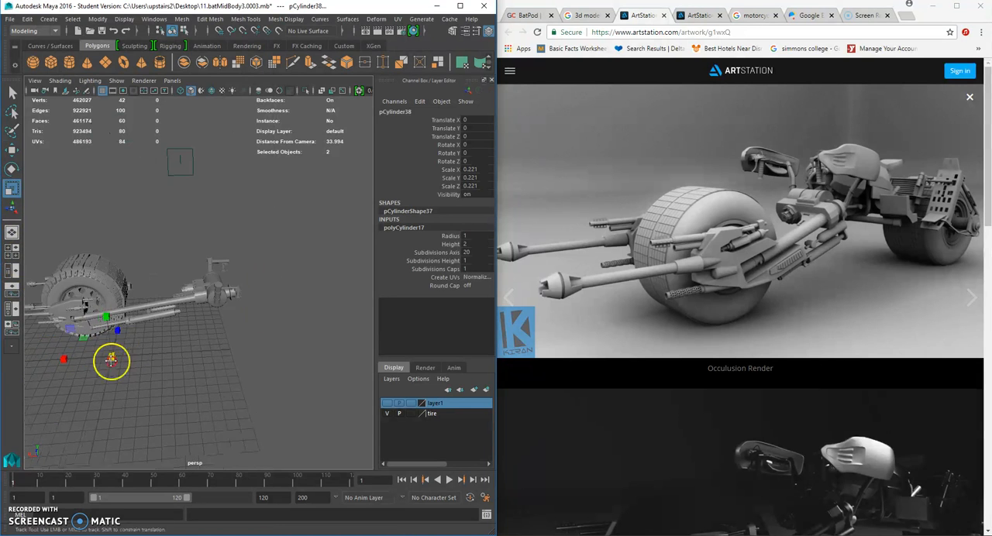
- Move the cylinder up to handlebar height, at about X -12.441, Y 6.957, Z 0.016
{"action": "scroll", "coordinate": [163, 326], "scroll_direction": "up", "scroll_amount": 5}
{"action": "right_click", "coordinate": [165, 302]}
{"action": "key", "text": "space"}
{"action": "scroll", "coordinate": [170, 398], "scroll_direction": "up", "scroll_amount": 2}
{"action": "middle_click_drag", "start_coordinate": [170, 398], "coordinate": [145, 378], "text": "alt"}
{"action": "left_click", "coordinate": [11, 149]}
{"action": "left_click_drag", "start_coordinate": [166, 405], "coordinate": [63, 354]}
{"action": "left_click_drag", "start_coordinate": [308, 353], "coordinate": [308, 347]}
{"action": "key", "text": "f"}
{"action": "left_click_drag", "start_coordinate": [111, 183], "coordinate": [106, 186]}
{"action": "key", "text": "space"}
{"action": "left_click_drag", "start_coordinate": [297, 217], "coordinate": [189, 228], "text": "alt"}
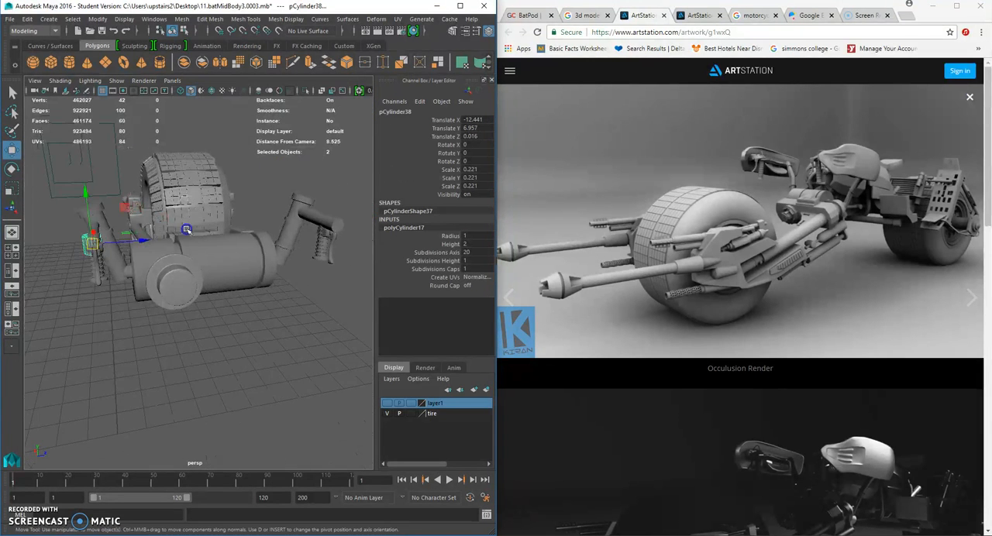
- Move the cylinder beside the upright fork tube, at about X -10.687, Y 6.37, Z 6.303
{"action": "left_click_drag", "start_coordinate": [330, 239], "coordinate": [189, 287]}
{"action": "scroll", "coordinate": [321, 244], "scroll_direction": "up", "scroll_amount": 6}
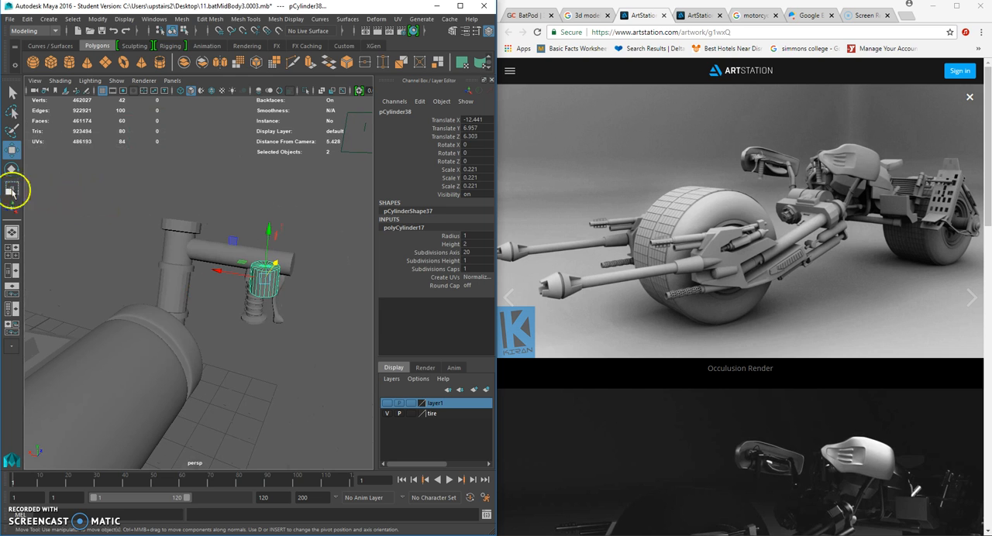
{"action": "left_click_drag", "start_coordinate": [231, 276], "coordinate": [144, 249]}
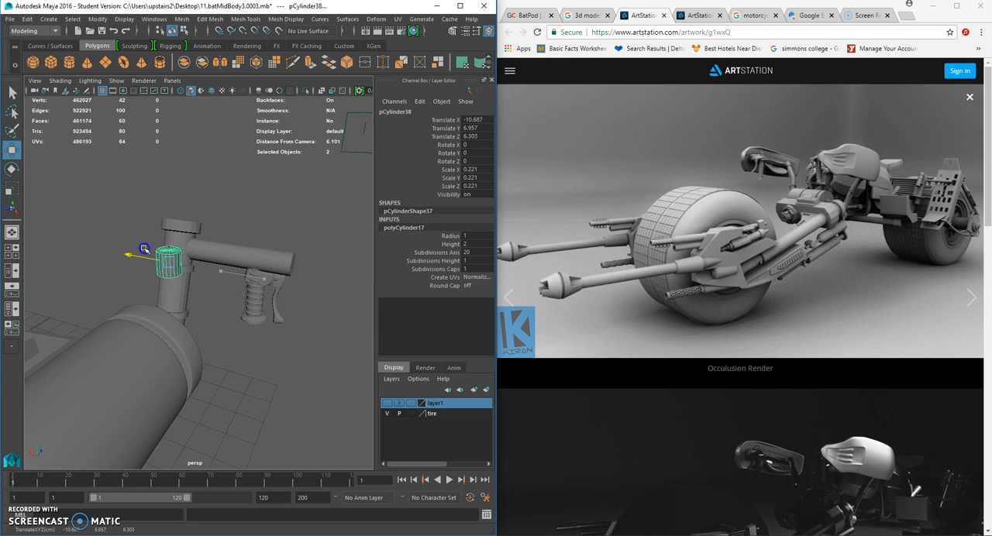
{"action": "left_click_drag", "start_coordinate": [170, 210], "coordinate": [183, 269]}
{"action": "left_click_drag", "start_coordinate": [123, 293], "coordinate": [85, 290], "text": "alt"}
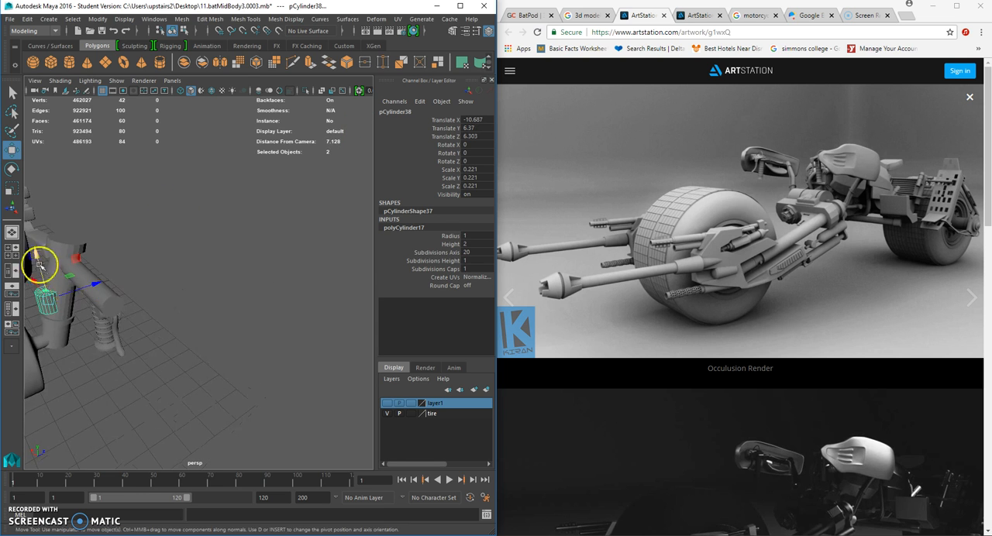
- Scale the cylinder beside the fork tube down uniformly to about 0.079
{"action": "left_click_drag", "start_coordinate": [39, 265], "coordinate": [70, 267], "text": "alt"}
{"action": "left_click", "coordinate": [13, 189]}
{"action": "left_click_drag", "start_coordinate": [162, 246], "coordinate": [222, 257], "text": "alt"}
{"action": "left_click_drag", "start_coordinate": [231, 297], "coordinate": [65, 220]}
- Rotate the small cylinder to about X 15.159 to follow the fork tube's tilt, and shift it to about Z 6.201
{"action": "left_click", "coordinate": [12, 168]}
{"action": "left_click", "coordinate": [12, 169]}
{"action": "left_click", "coordinate": [12, 149]}
{"action": "left_click_drag", "start_coordinate": [210, 255], "coordinate": [198, 254]}
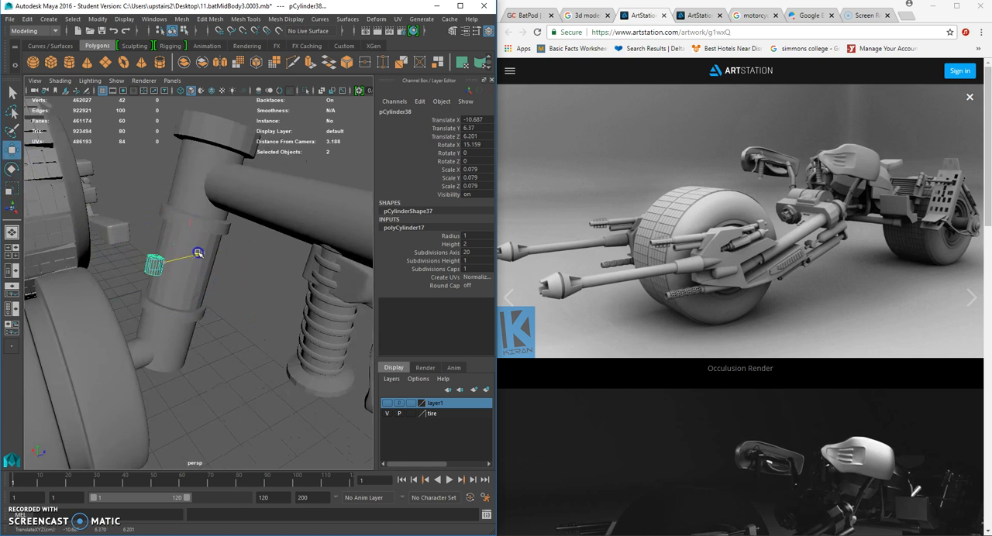
- Move the small cylinder down beside the fork tube's lower end, at about X -10.687, Y 5.576, Z 5.905
{"action": "left_click_drag", "start_coordinate": [134, 222], "coordinate": [128, 294]}
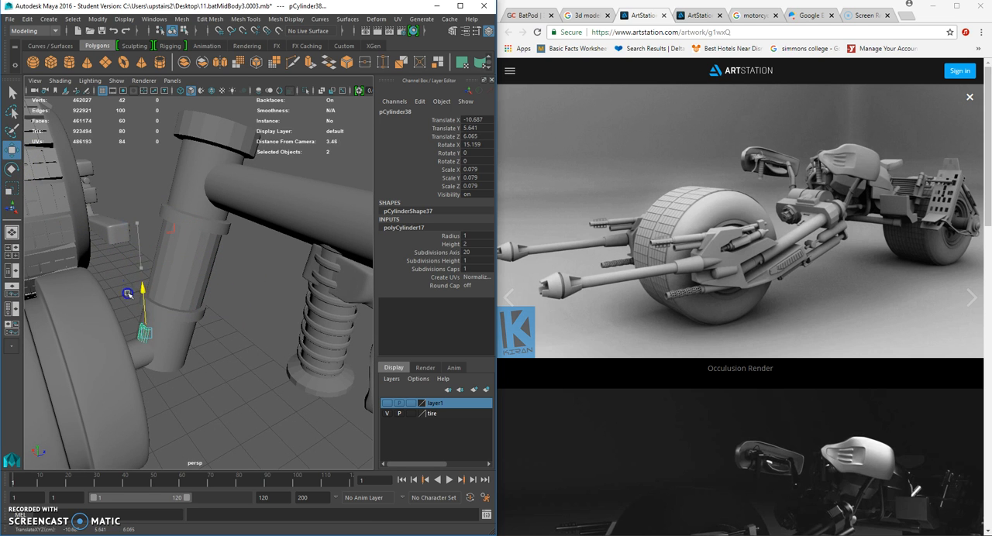
{"action": "mouse_move", "coordinate": [187, 333]}
{"action": "left_mouse_down"}
{"action": "mouse_move", "coordinate": [160, 313]}
{"action": "mouse_move", "coordinate": [195, 322]}
{"action": "left_mouse_up"}
{"action": "right_click_drag", "start_coordinate": [194, 321], "coordinate": [201, 313], "text": "alt"}
{"action": "left_click", "coordinate": [201, 313]}
{"action": "scroll", "coordinate": [201, 314], "scroll_direction": "down", "scroll_amount": 5}
{"action": "scroll", "coordinate": [201, 316], "scroll_direction": "up", "scroll_amount": 5}
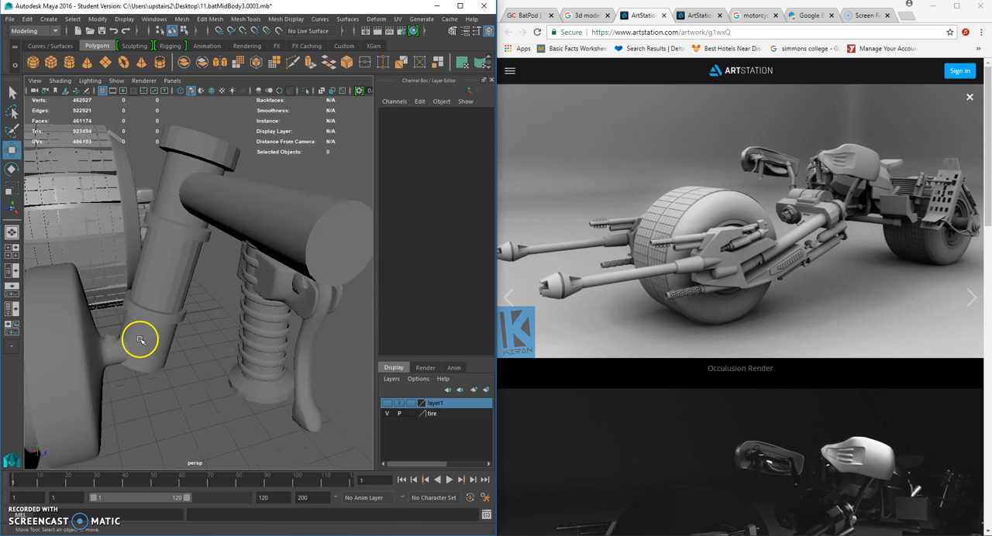
- Examine the small cylinder's position at the fork tube's base in the side, back and perspective views
{"action": "left_click", "coordinate": [119, 337]}
{"action": "key", "text": "space"}
{"action": "left_click_drag", "start_coordinate": [228, 315], "coordinate": [248, 328]}
{"action": "key", "text": "space"}
{"action": "scroll", "coordinate": [249, 329], "scroll_direction": "up", "scroll_amount": 5}
{"action": "middle_click_drag", "start_coordinate": [166, 282], "coordinate": [390, 352], "text": "alt"}
{"action": "middle_click_drag", "start_coordinate": [318, 305], "coordinate": [265, 303], "text": "alt"}
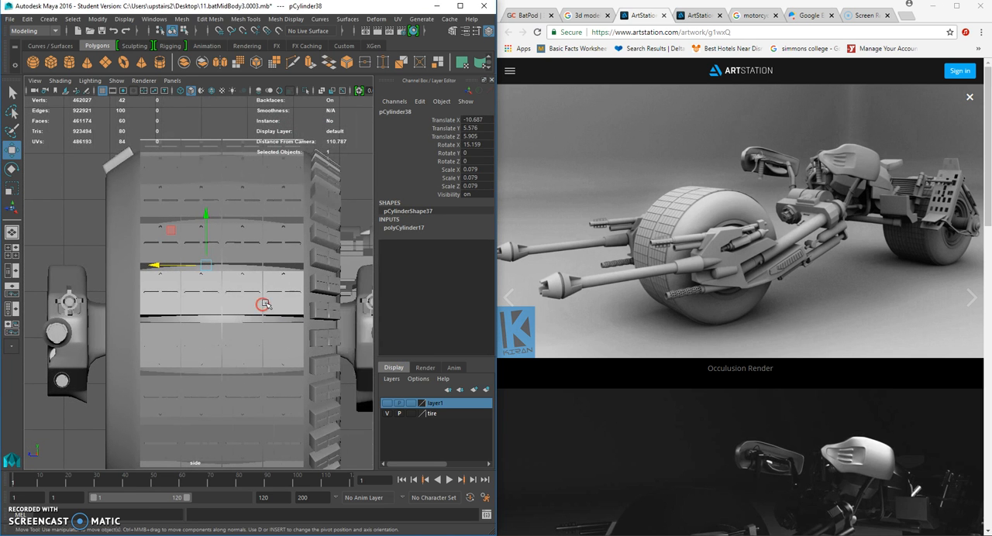
{"action": "key", "text": "4"}
{"action": "key", "text": "5"}
{"action": "key", "text": "space"}
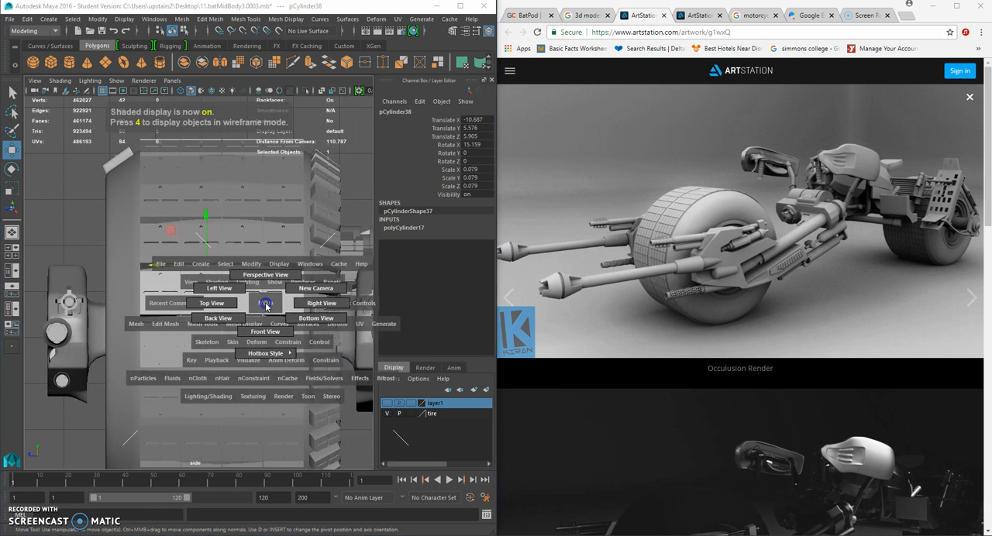
{"action": "left_click_drag", "start_coordinate": [265, 331], "coordinate": [247, 317]}
{"action": "key", "text": "f"}
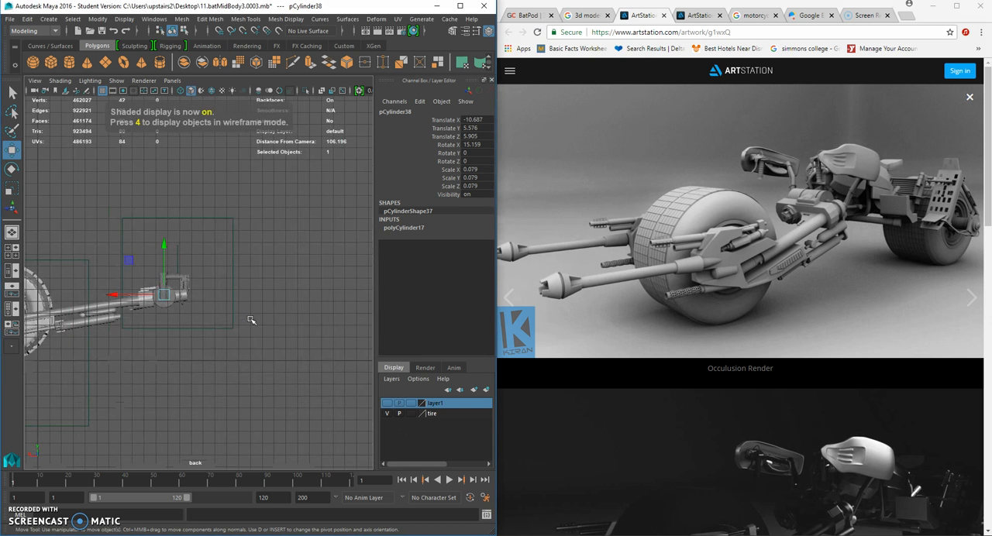
{"action": "key", "text": "f"}
{"action": "scroll", "coordinate": [251, 320], "scroll_direction": "down", "scroll_amount": 10}
{"action": "scroll", "coordinate": [252, 320], "scroll_direction": "up", "scroll_amount": 8}
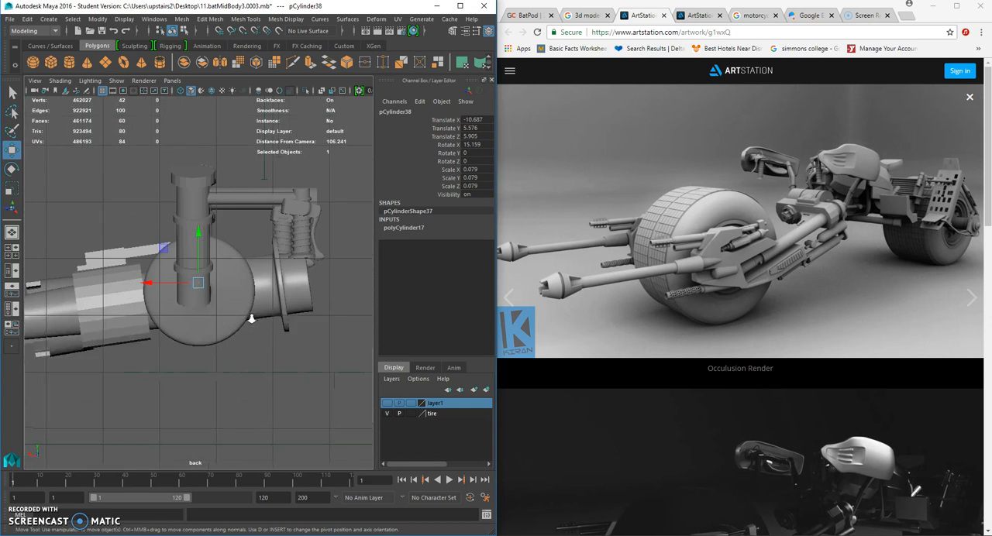
{"action": "key", "text": "space"}
{"action": "left_click_drag", "start_coordinate": [270, 272], "coordinate": [270, 242]}
{"action": "mouse_move", "coordinate": [269, 241]}
{"action": "left_mouse_down", "text": "alt"}
{"action": "mouse_move", "coordinate": [266, 225]}
{"action": "mouse_move", "coordinate": [245, 241]}
{"action": "mouse_move", "coordinate": [269, 259]}
{"action": "left_mouse_up", "text": "alt"}
{"action": "scroll", "coordinate": [270, 258], "scroll_direction": "up", "scroll_amount": 1}
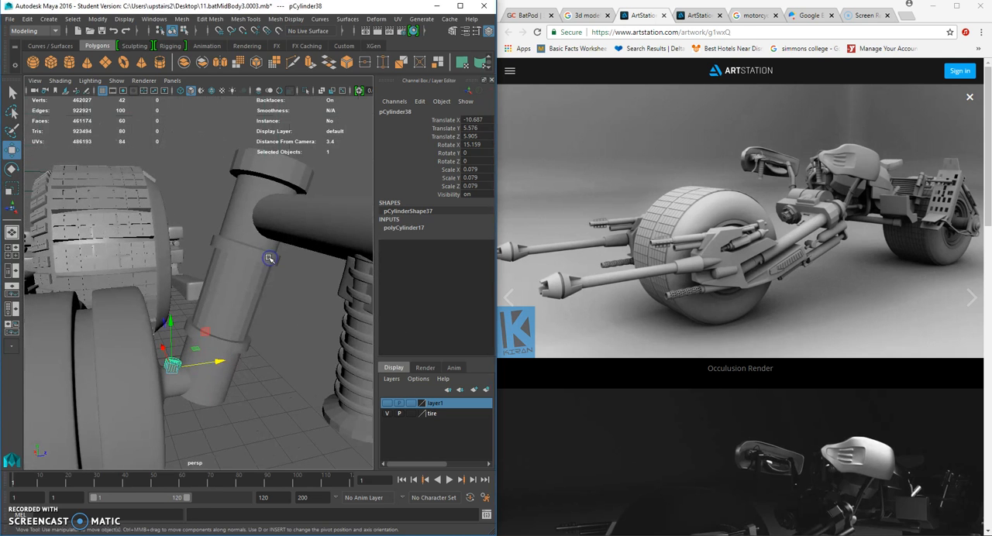
{"action": "scroll", "coordinate": [205, 273], "scroll_direction": "down", "scroll_amount": 8}
{"action": "mouse_move", "coordinate": [203, 272]}
{"action": "left_mouse_down", "text": "alt"}
{"action": "mouse_move", "coordinate": [191, 268]}
{"action": "mouse_move", "coordinate": [248, 280]}
{"action": "mouse_move", "coordinate": [199, 275]}
{"action": "left_mouse_up", "text": "alt"}
{"action": "scroll", "coordinate": [248, 281], "scroll_direction": "up", "scroll_amount": 8}
- Make the upright fork tube the live surface
{"action": "left_click", "coordinate": [226, 274]}
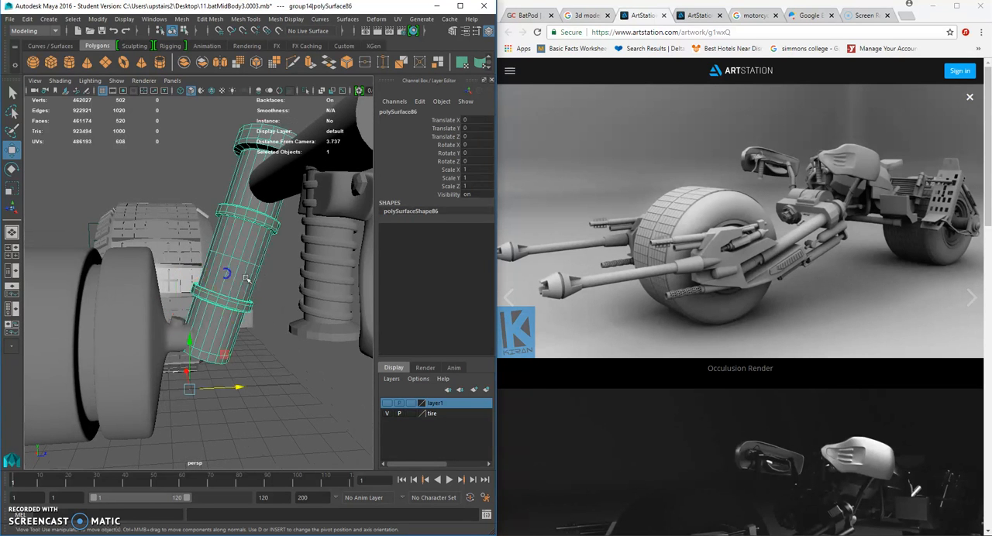
{"action": "left_click", "coordinate": [280, 31]}
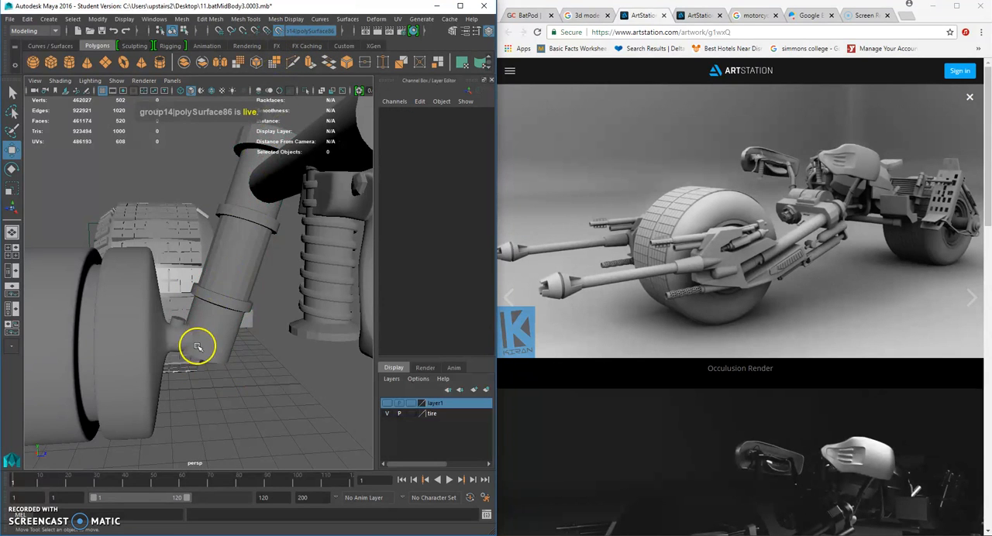
- Try to draw a CV curve running up the live fork tube from its lower end
{"action": "left_click", "coordinate": [48, 18]}
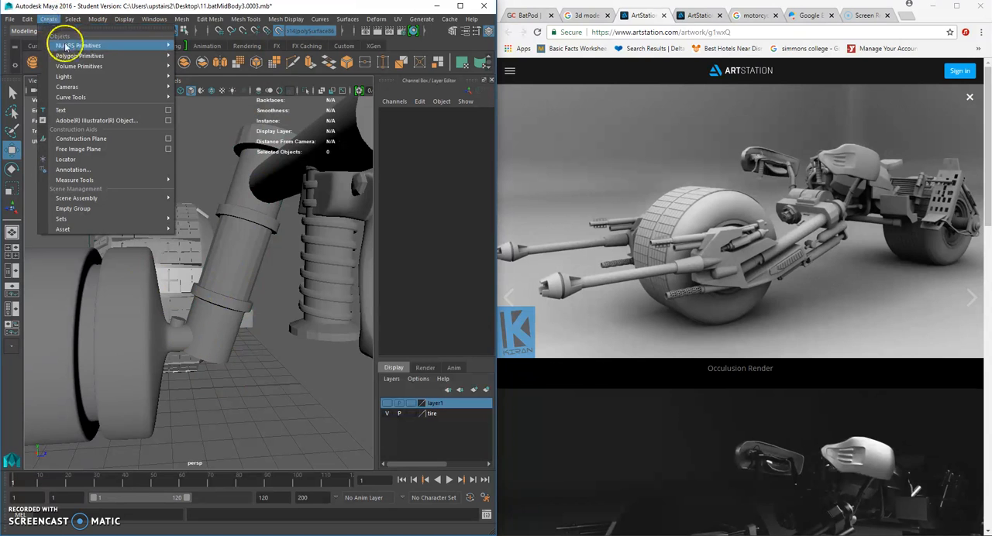
{"action": "mouse_move", "coordinate": [85, 97]}
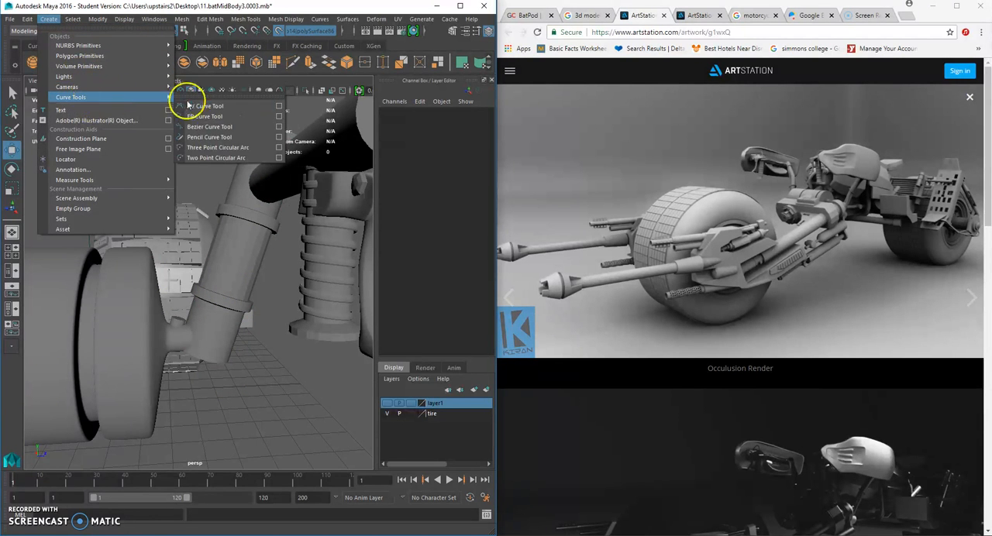
{"action": "left_click", "coordinate": [194, 105]}
{"action": "key", "text": "space"}
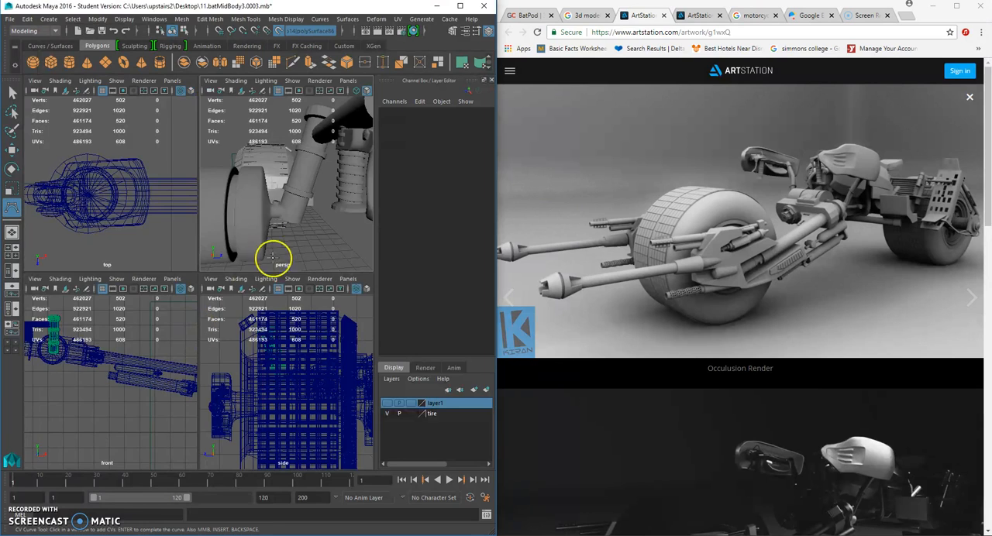
{"action": "key", "text": "space"}
{"action": "left_click", "coordinate": [191, 312]}
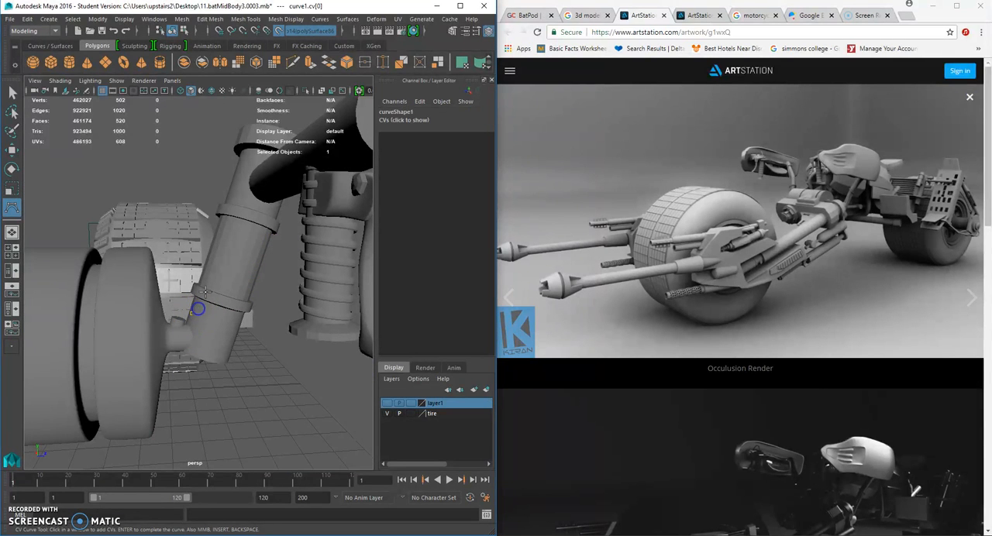
{"action": "left_click", "coordinate": [214, 253]}
{"action": "left_click", "coordinate": [238, 179]}
{"action": "left_click_drag", "start_coordinate": [238, 179], "coordinate": [250, 201], "text": "alt"}
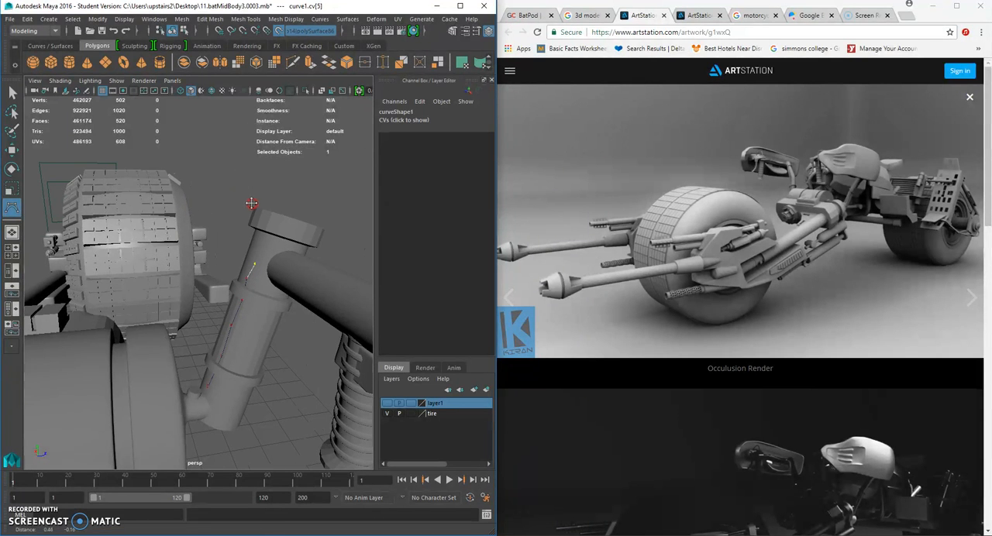
{"action": "left_click", "coordinate": [279, 72]}
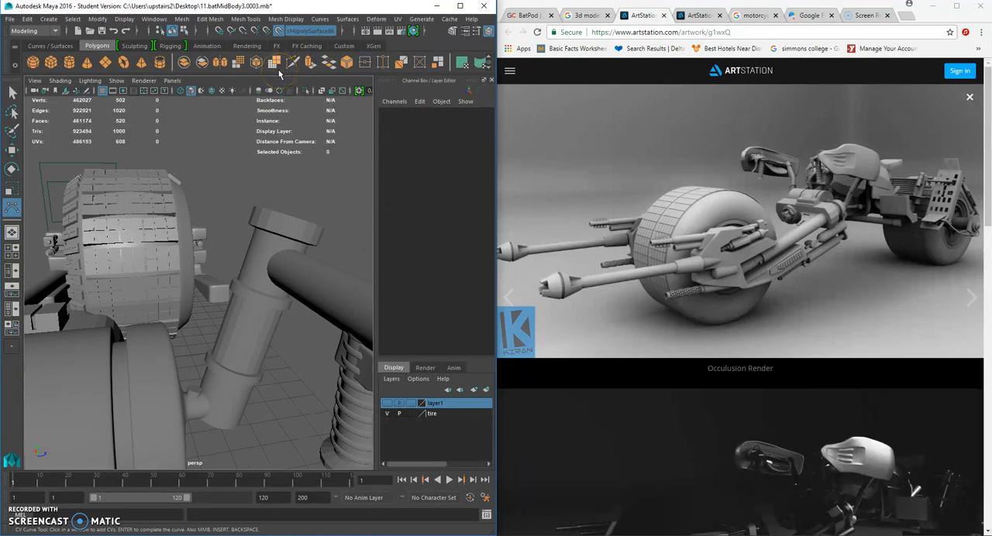
- Draw a 3 Cubic CV curve up the length of the live fork tube, and turn off the live surface
{"action": "left_click", "coordinate": [48, 19]}
{"action": "mouse_move", "coordinate": [93, 47]}
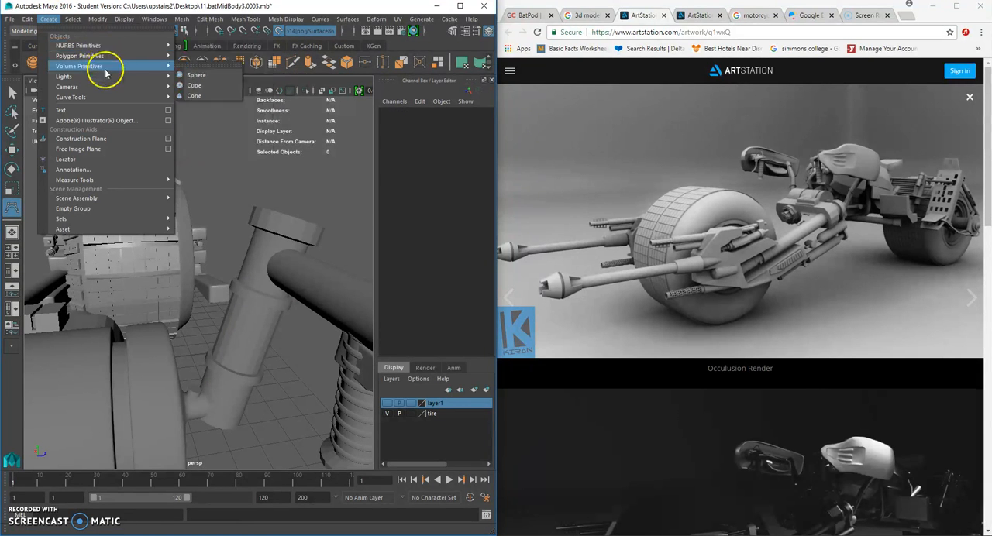
{"action": "mouse_move", "coordinate": [98, 97]}
{"action": "left_click", "coordinate": [274, 105]}
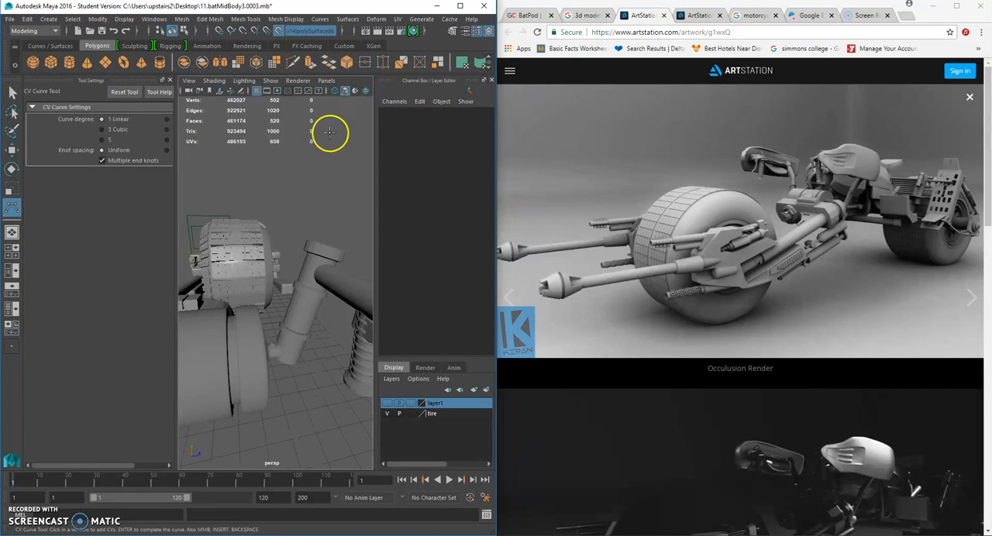
{"action": "left_click_drag", "start_coordinate": [249, 279], "coordinate": [261, 301], "text": "alt"}
{"action": "right_click_drag", "start_coordinate": [261, 302], "coordinate": [286, 314], "text": "alt"}
{"action": "left_click", "coordinate": [245, 356]}
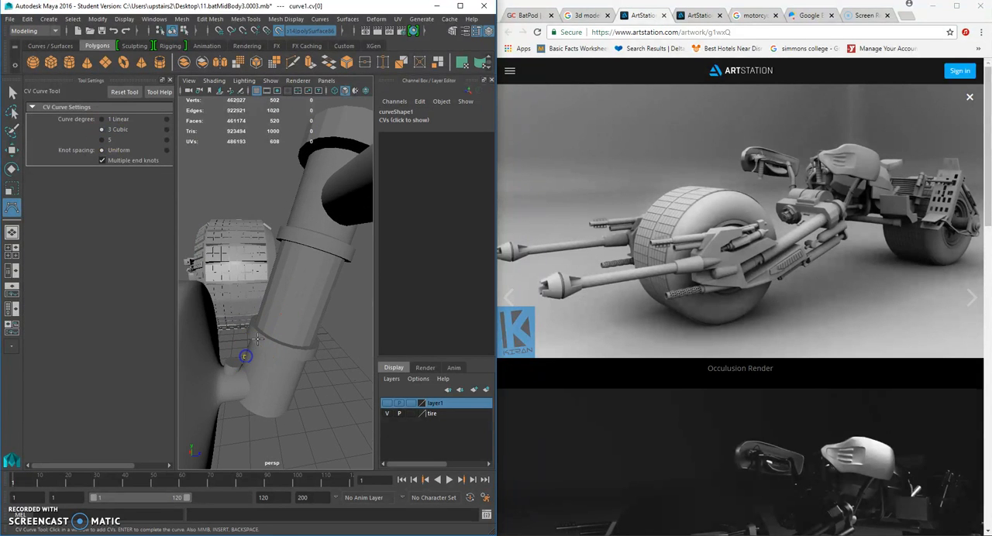
{"action": "left_click_drag", "start_coordinate": [261, 326], "coordinate": [317, 310], "text": "alt"}
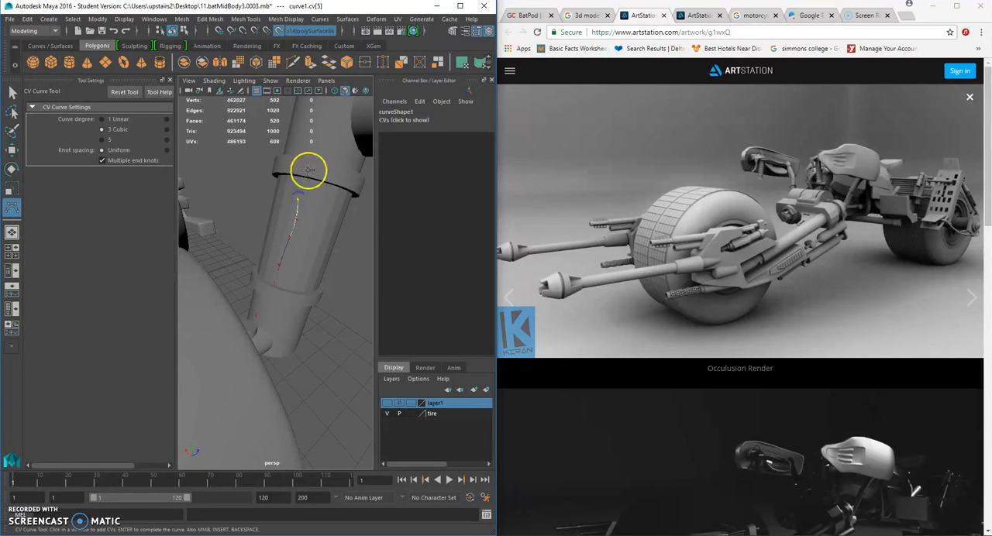
{"action": "left_click_drag", "start_coordinate": [325, 153], "coordinate": [270, 222], "text": "alt"}
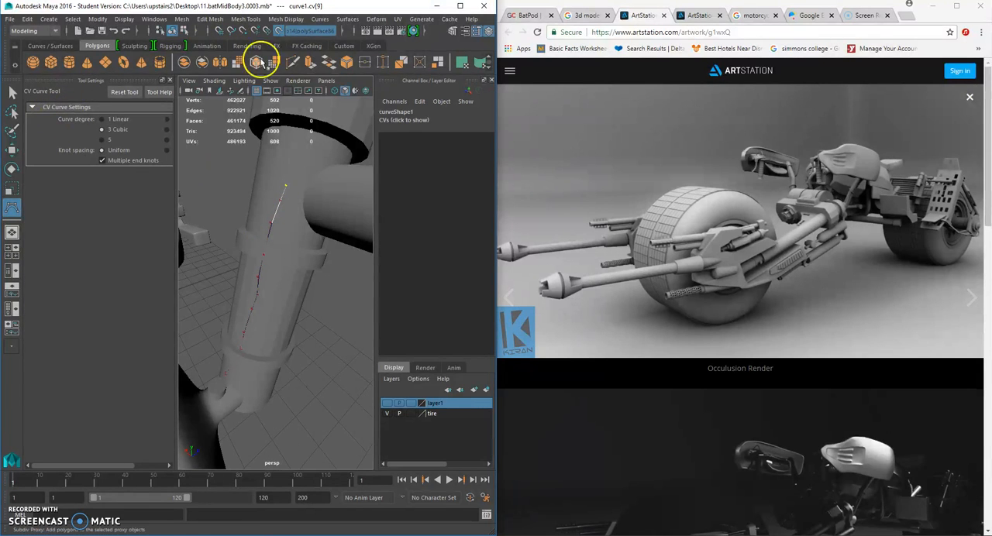
{"action": "left_click", "coordinate": [278, 31]}
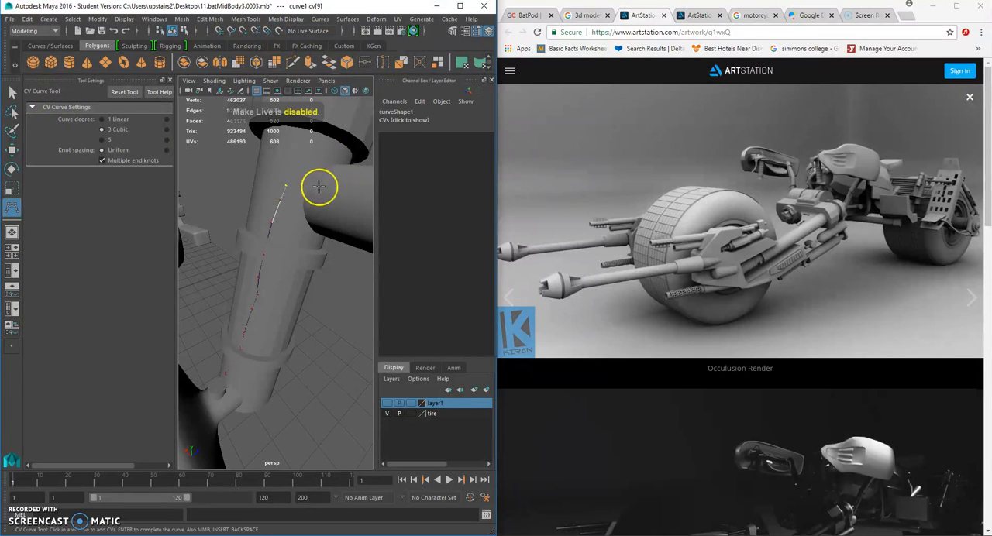
- Try to continue the fork tube curve onto the horizontal handlebar tube and remove the added points
{"action": "left_click", "coordinate": [349, 194]}
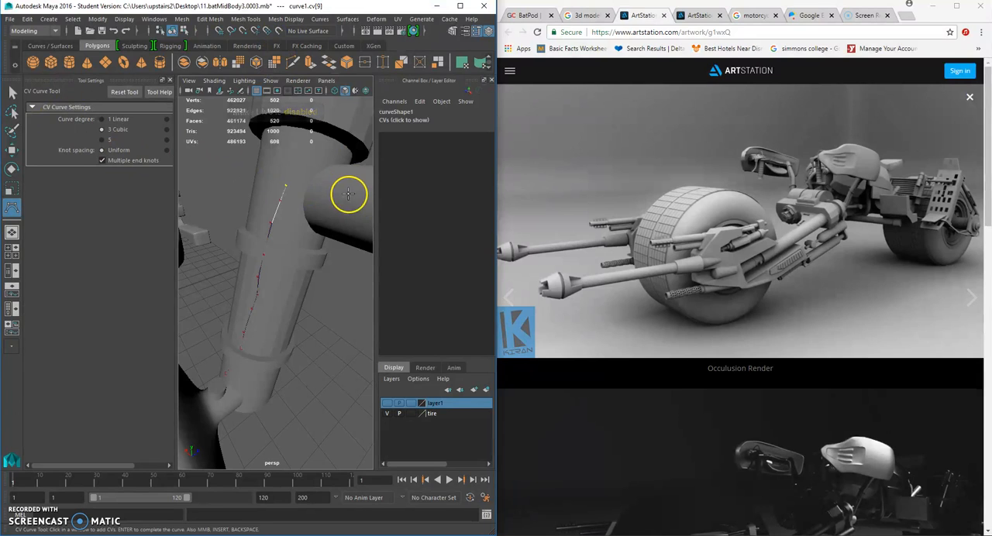
{"action": "left_click", "coordinate": [349, 194]}
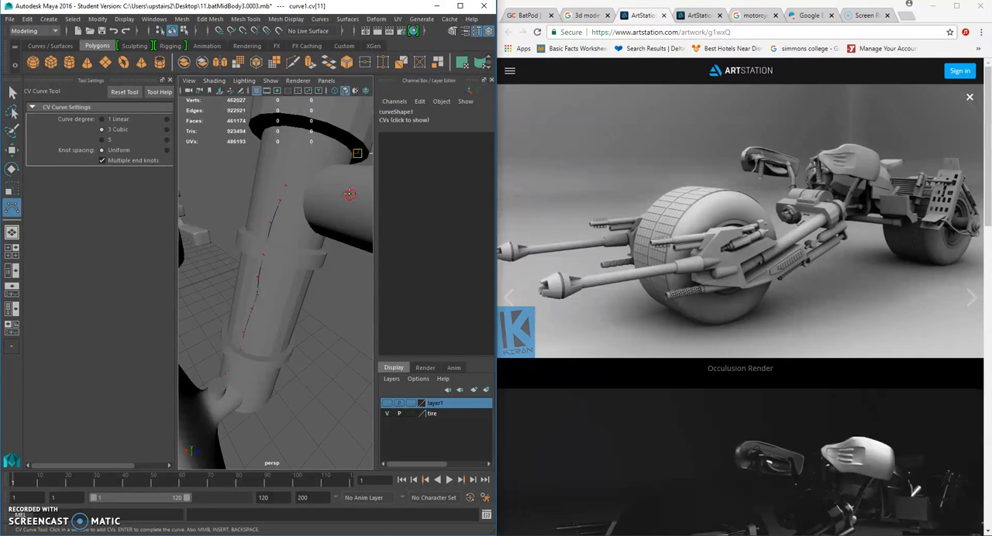
{"action": "scroll", "coordinate": [349, 194], "scroll_direction": "down", "scroll_amount": 2}
{"action": "key", "text": "BackSpace"}
{"action": "key", "text": "BackSpace"}
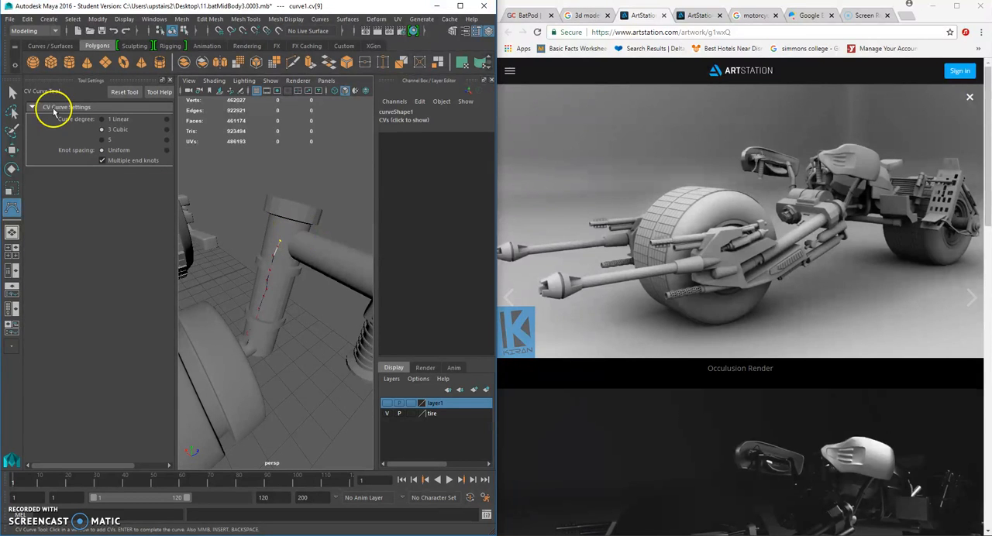
- Finish the fork tube curve and make the horizontal handlebar tube the live surface
{"action": "left_click", "coordinate": [11, 92]}
{"action": "left_click", "coordinate": [324, 246]}
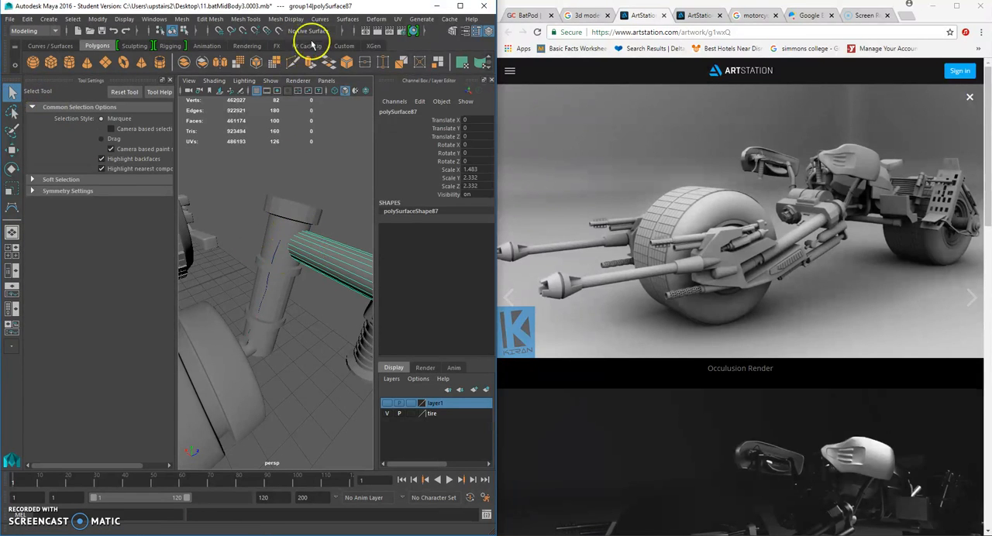
{"action": "left_click", "coordinate": [278, 31]}
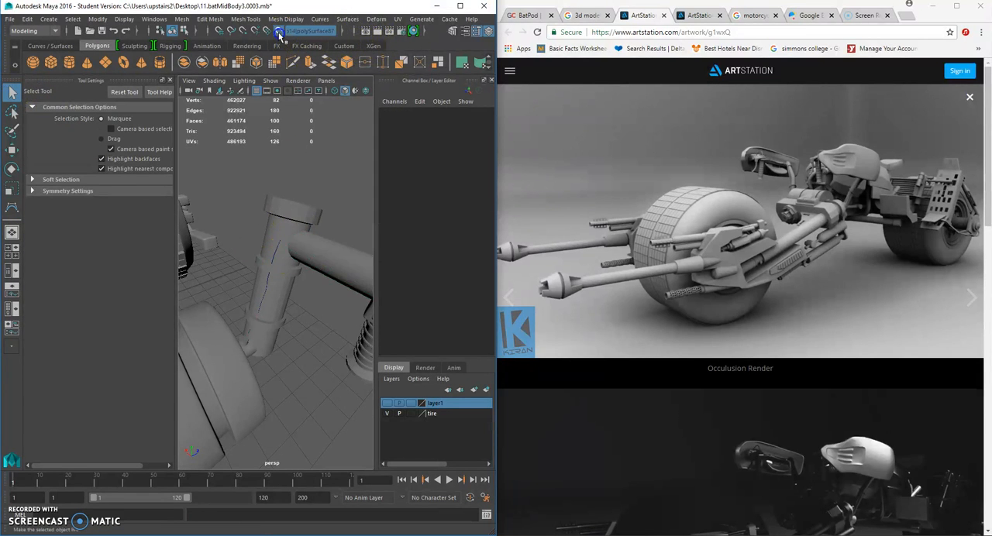
{"action": "left_click", "coordinate": [274, 256]}
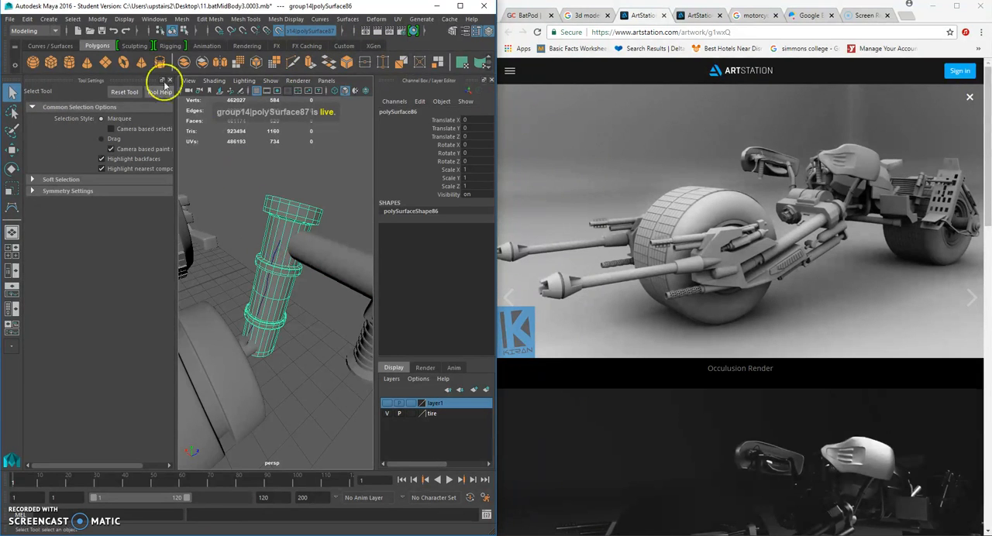
{"action": "left_click", "coordinate": [332, 202]}
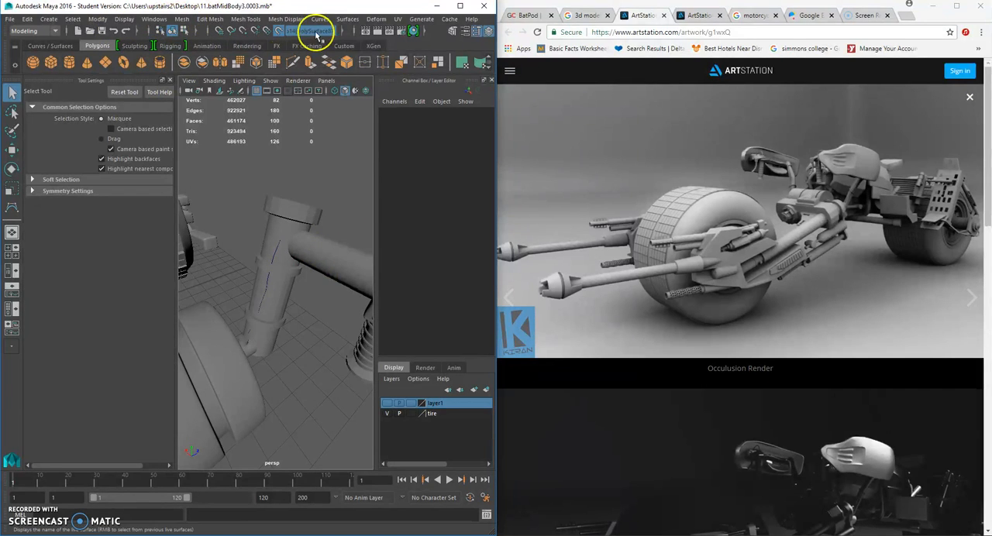
- Draw a second 3 Cubic CV curve along the live handlebar tube from the fork, bending down around its outer end
{"action": "left_click", "coordinate": [48, 19]}
{"action": "mouse_move", "coordinate": [76, 50]}
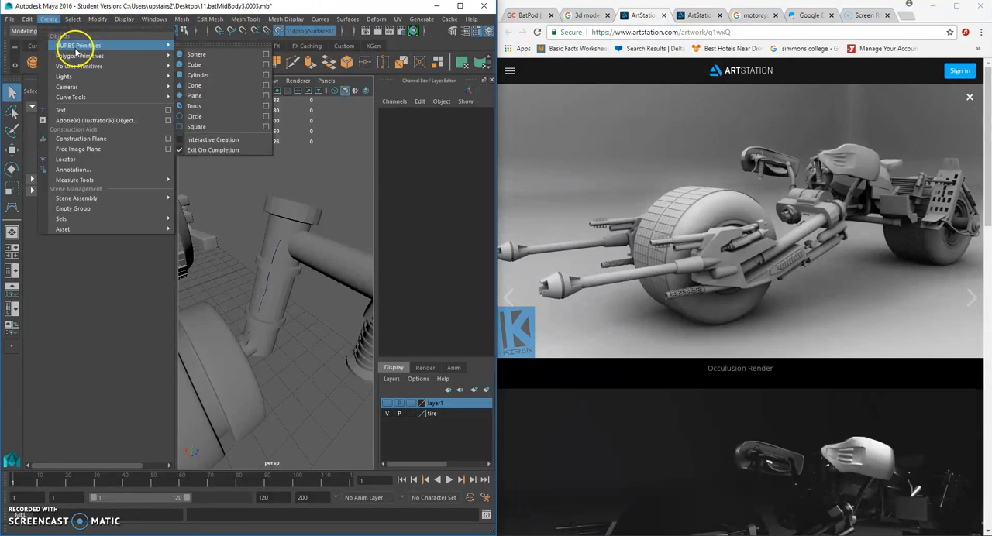
{"action": "mouse_move", "coordinate": [155, 97]}
{"action": "left_click", "coordinate": [203, 100]}
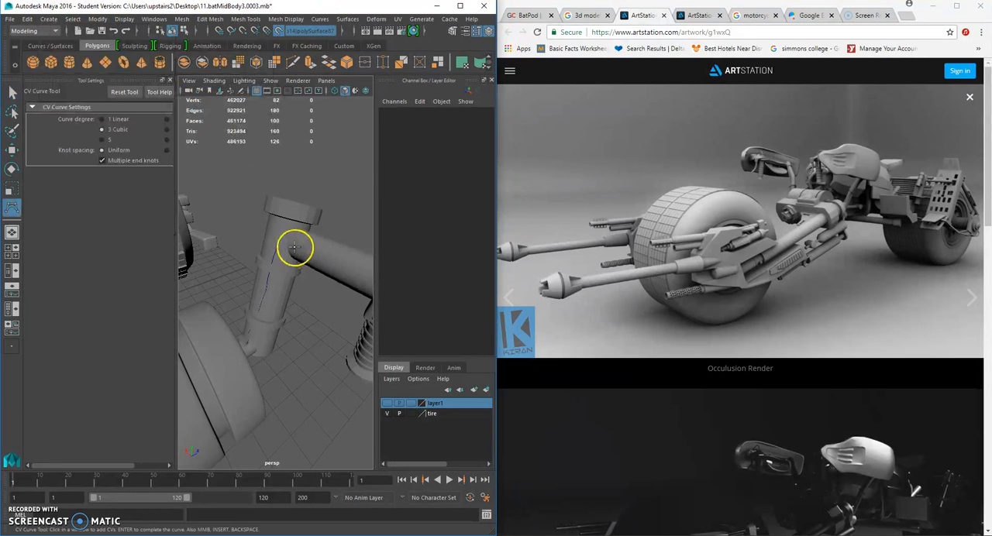
{"action": "left_click", "coordinate": [295, 248]}
{"action": "left_click_drag", "start_coordinate": [296, 247], "coordinate": [259, 226], "text": "alt"}
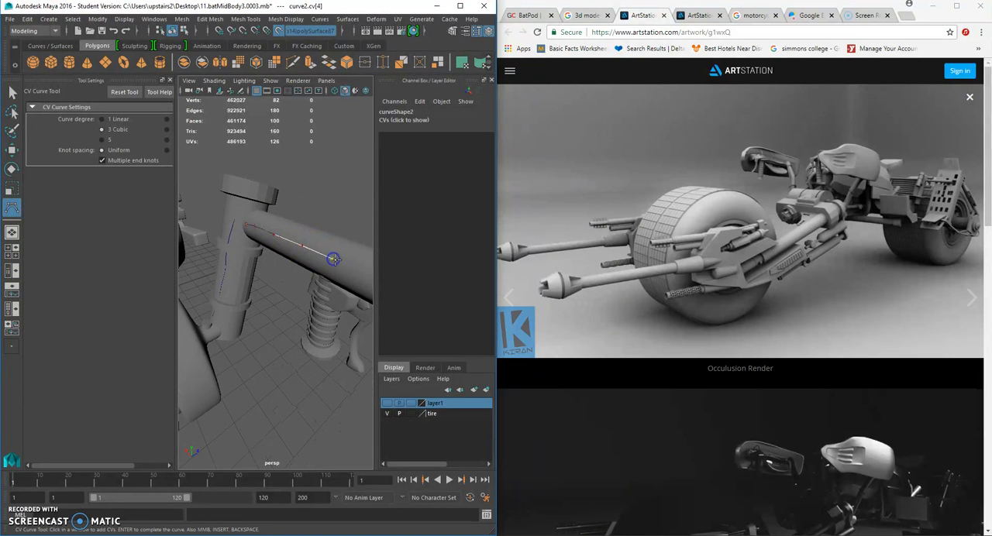
{"action": "left_click_drag", "start_coordinate": [350, 267], "coordinate": [305, 200], "text": "alt"}
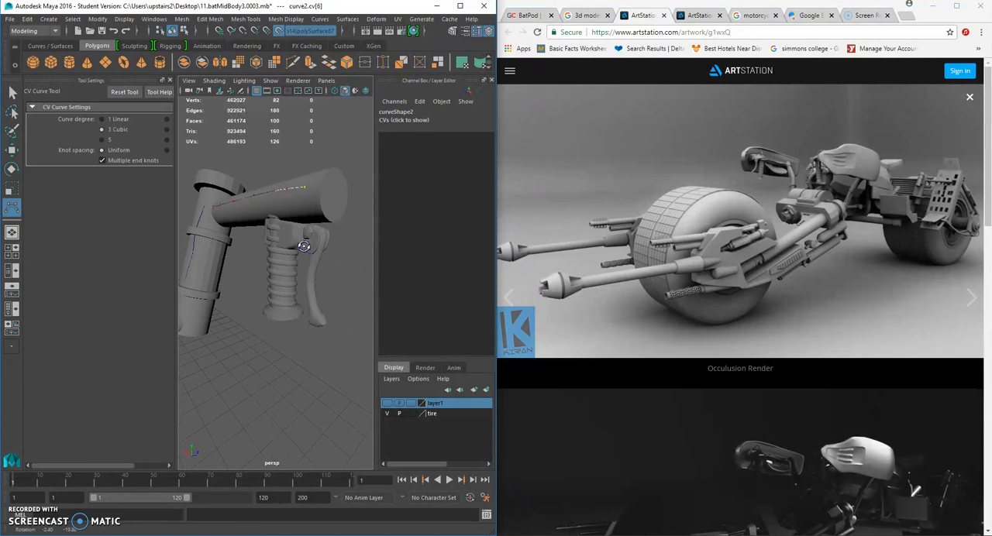
{"action": "left_click", "coordinate": [312, 222]}
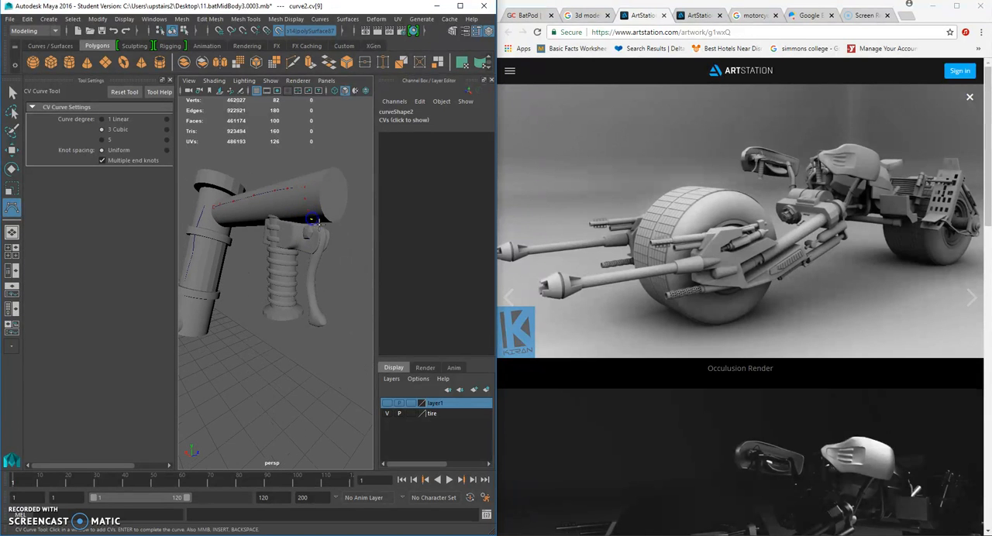
{"action": "left_click_drag", "start_coordinate": [328, 229], "coordinate": [257, 265], "text": "alt"}
{"action": "key", "text": "Return"}
- Centre the pivots of the fork and handlebar tube curves and offset both to a Translate Z of -0.095
{"action": "key", "text": "q"}
{"action": "right_click_drag", "start_coordinate": [257, 266], "coordinate": [265, 271], "text": "alt"}
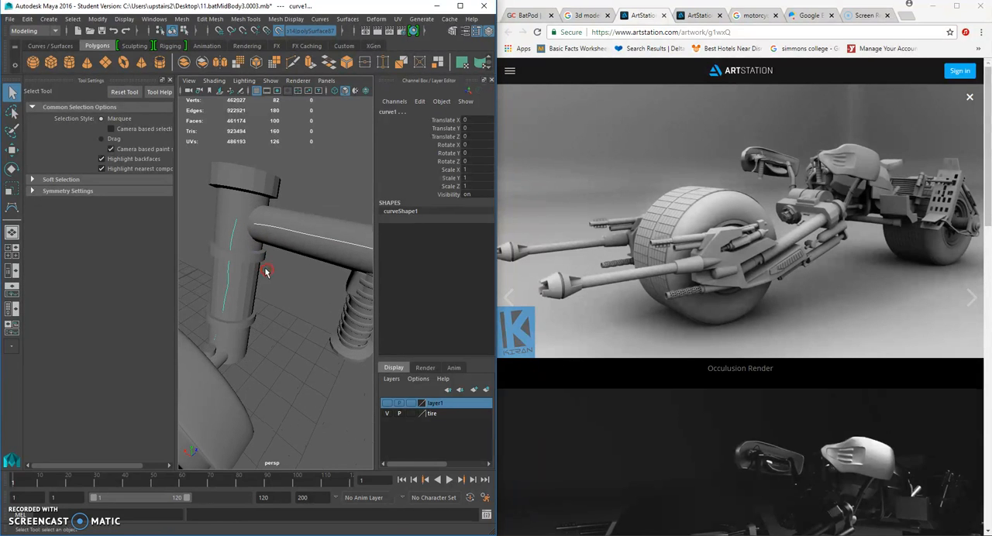
{"action": "left_click", "coordinate": [10, 152]}
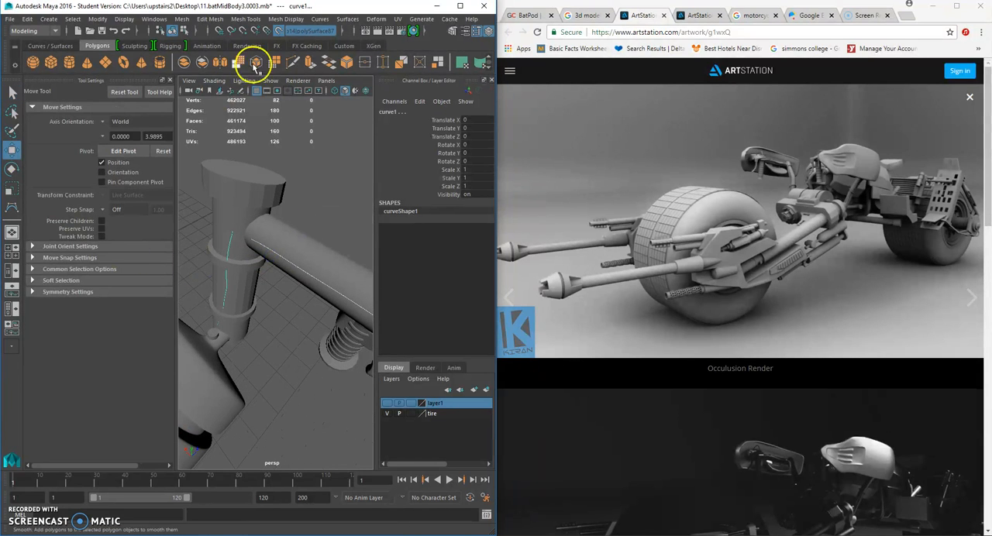
{"action": "scroll", "coordinate": [208, 210], "scroll_direction": "down", "scroll_amount": 5}
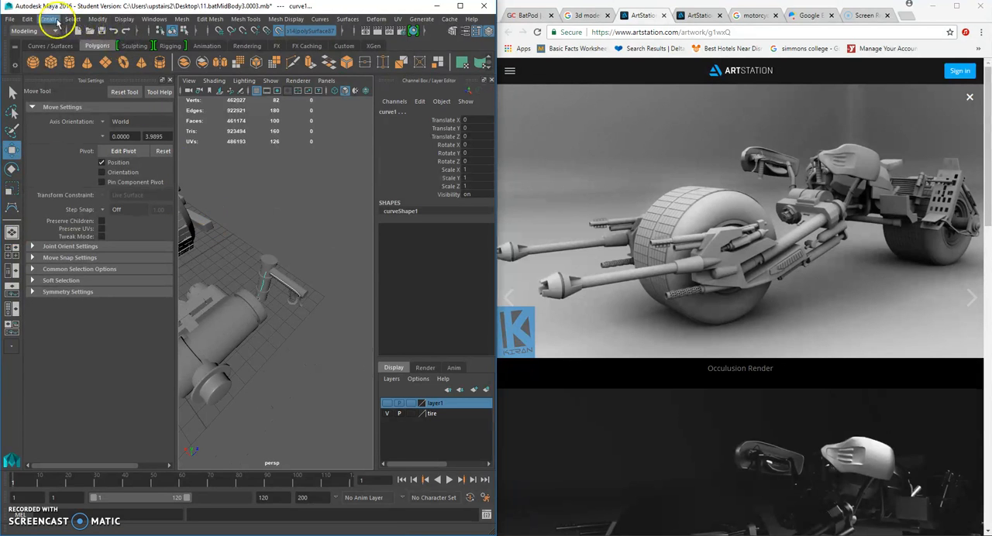
{"action": "left_click", "coordinate": [118, 21]}
{"action": "left_click", "coordinate": [124, 83]}
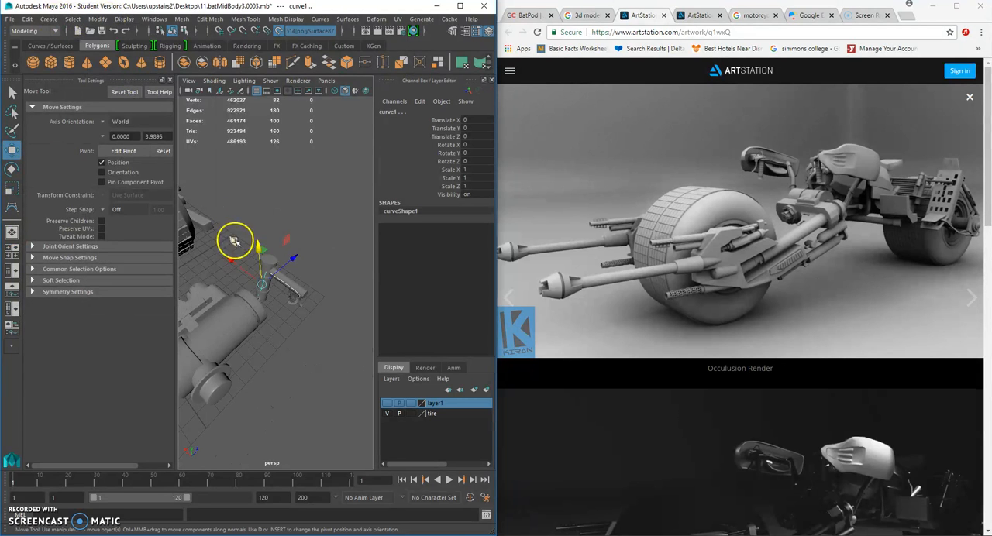
{"action": "left_click_drag", "start_coordinate": [293, 259], "coordinate": [291, 260]}
{"action": "scroll", "coordinate": [291, 259], "scroll_direction": "up", "scroll_amount": 4}
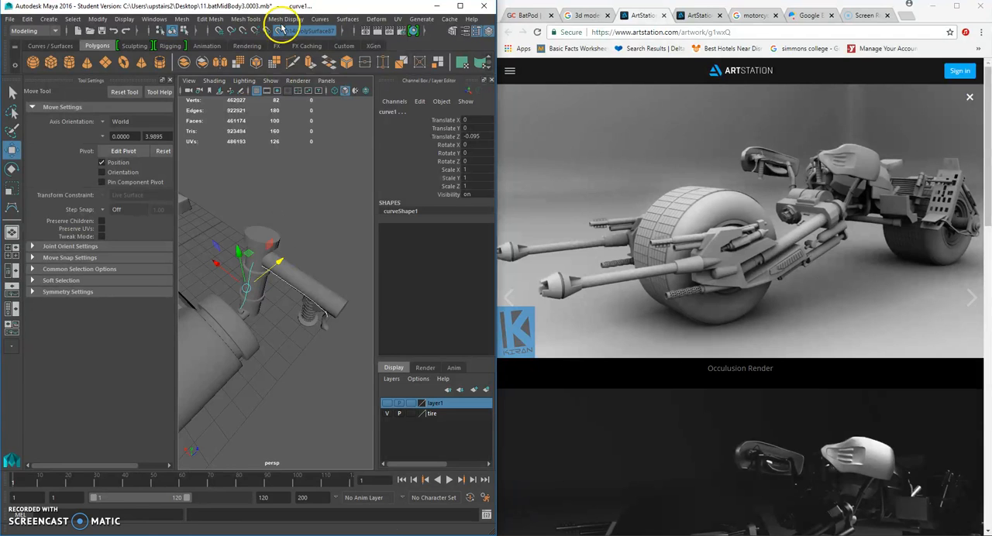
- Attach the two curves into one with the Blend method, blend bias 0.5, keeping the originals
{"action": "left_click", "coordinate": [318, 20]}
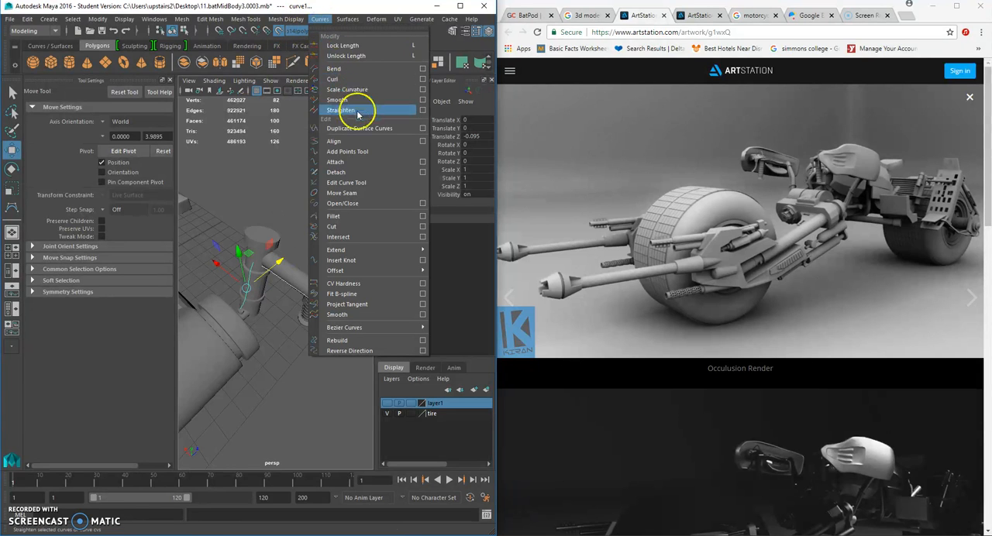
{"action": "left_click", "coordinate": [423, 162]}
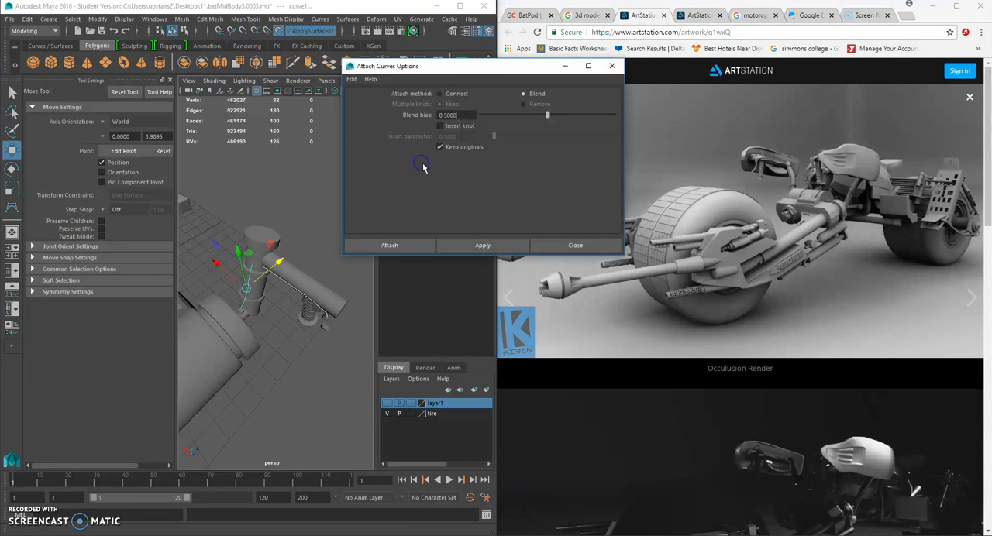
{"action": "left_click", "coordinate": [419, 245]}
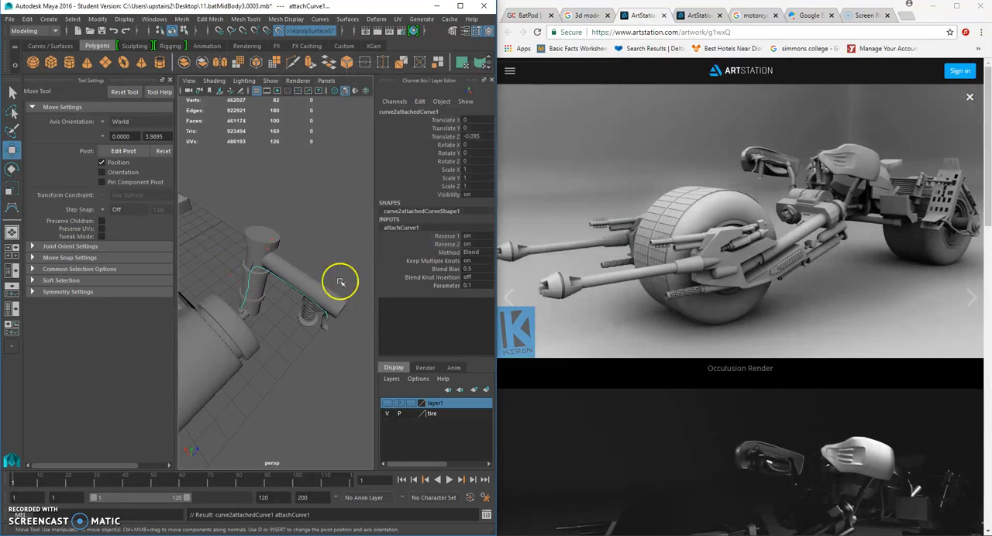
- Delete the construction history of the attached curve running along the fork and handlebar tube
{"action": "scroll", "coordinate": [326, 284], "scroll_direction": "up", "scroll_amount": 3}
{"action": "left_click", "coordinate": [225, 241]}
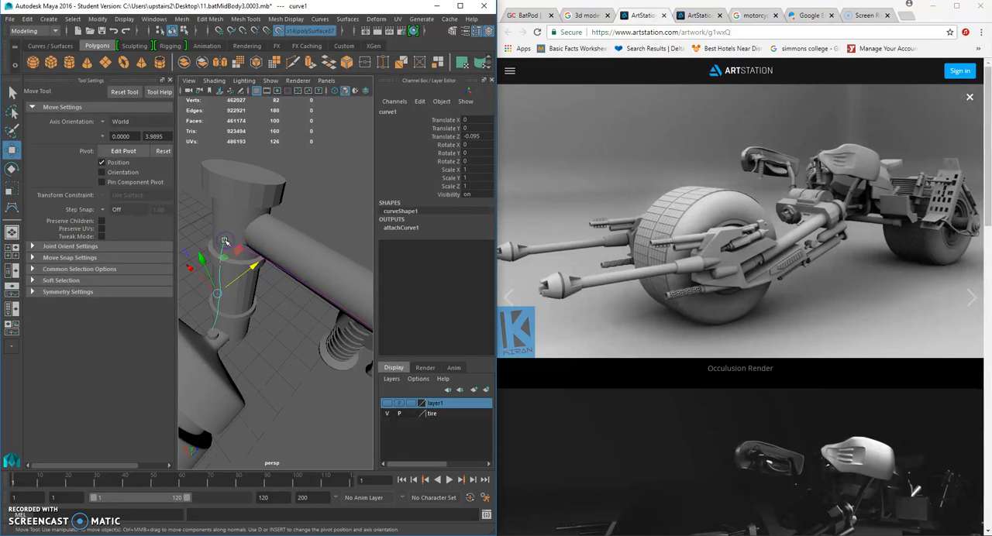
{"action": "left_click", "coordinate": [266, 261]}
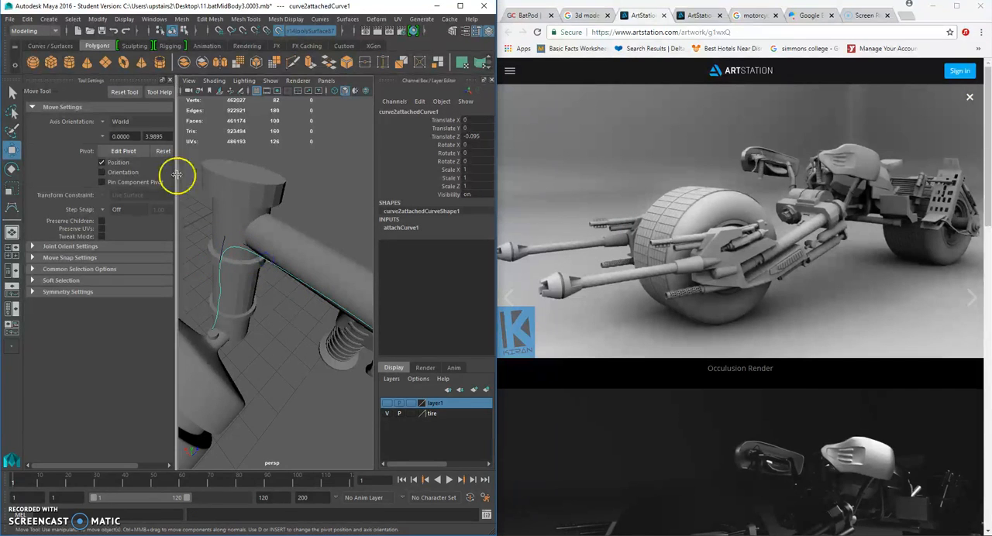
{"action": "left_click", "coordinate": [48, 20]}
{"action": "mouse_move", "coordinate": [23, 21]}
{"action": "mouse_move", "coordinate": [82, 147]}
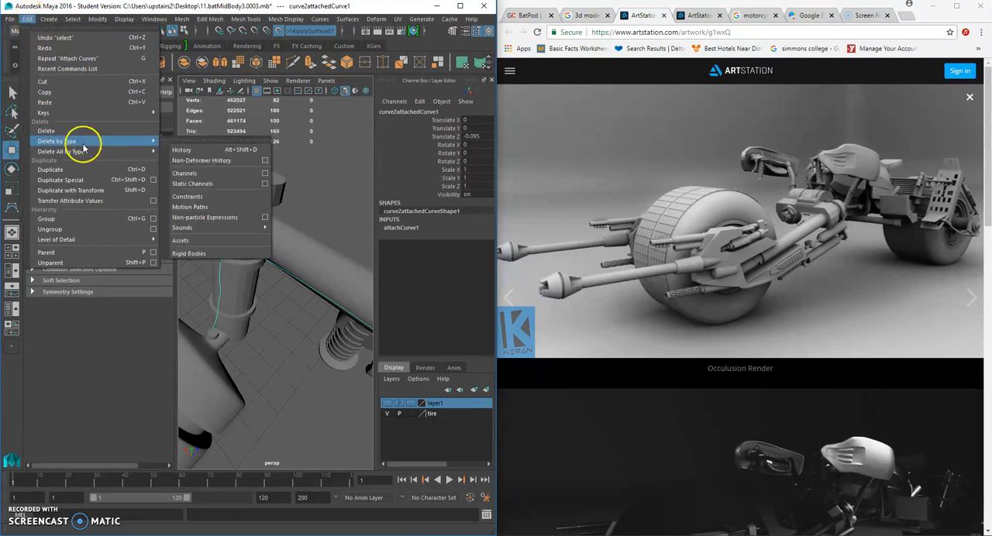
{"action": "left_click", "coordinate": [188, 150]}
- Delete the original separate fork and handlebar tube curves, keeping only the attached curve
{"action": "left_click", "coordinate": [279, 316]}
{"action": "left_click", "coordinate": [219, 247]}
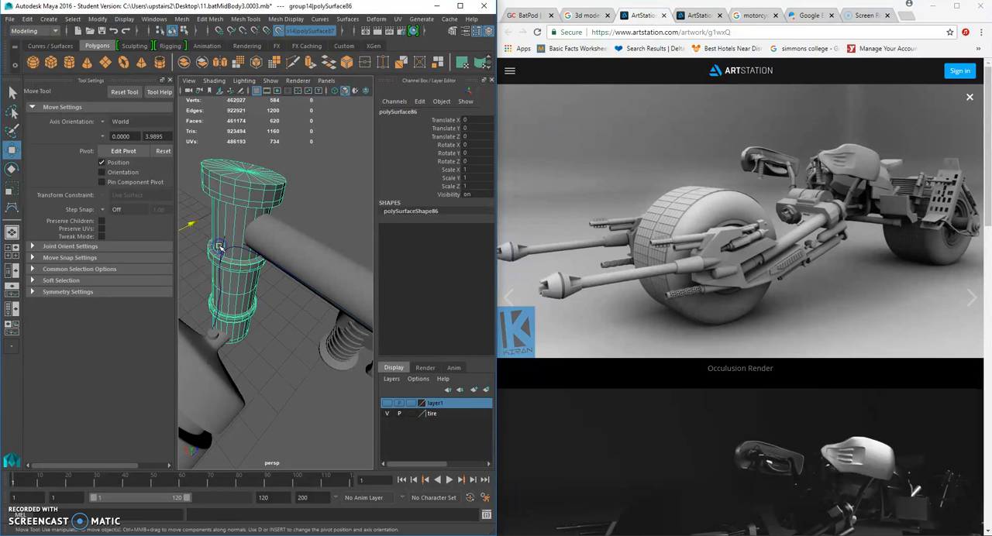
{"action": "left_click", "coordinate": [271, 279]}
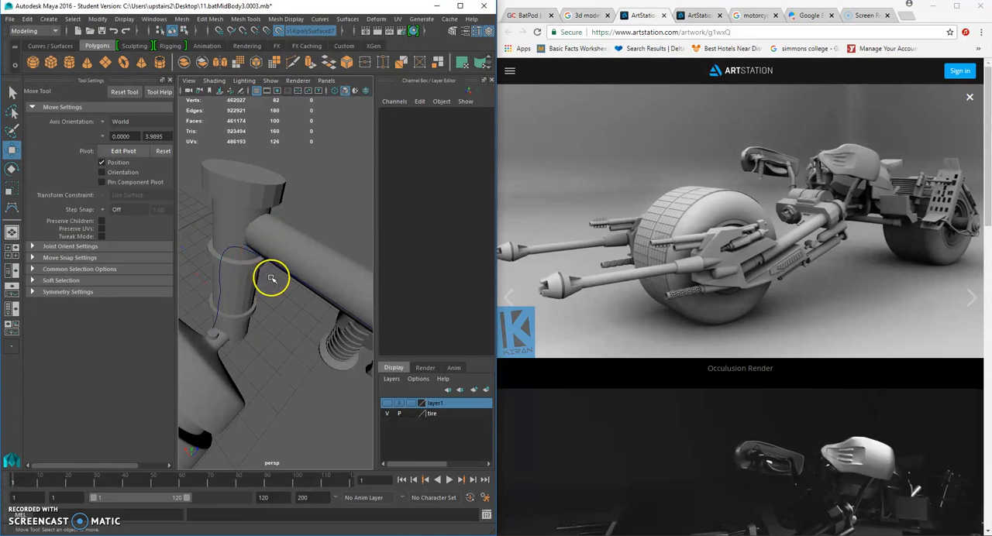
{"action": "scroll", "coordinate": [264, 254], "scroll_direction": "up", "scroll_amount": 4}
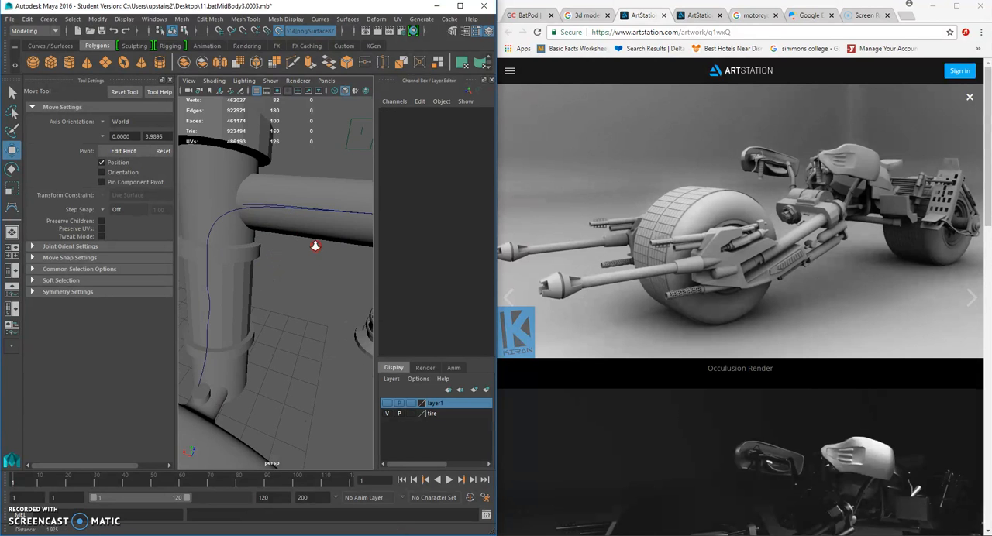
{"action": "left_click", "coordinate": [252, 233]}
{"action": "key", "text": "Delete"}
- Turn off the live surface, and position a small cylinder at the curve's lower end, scaled uniformly to 0.053
{"action": "left_click", "coordinate": [255, 240]}
{"action": "scroll", "coordinate": [256, 240], "scroll_direction": "down", "scroll_amount": 4}
{"action": "left_click", "coordinate": [274, 31]}
{"action": "left_click_drag", "start_coordinate": [372, 195], "coordinate": [246, 235], "text": "alt"}
{"action": "right_click_drag", "start_coordinate": [246, 237], "coordinate": [260, 256], "text": "alt"}
{"action": "left_click_drag", "start_coordinate": [260, 256], "coordinate": [291, 265], "text": "alt"}
{"action": "left_click", "coordinate": [273, 225]}
{"action": "left_click", "coordinate": [12, 188]}
{"action": "middle_click_drag", "start_coordinate": [273, 223], "coordinate": [275, 161], "text": "alt"}
{"action": "left_click_drag", "start_coordinate": [276, 162], "coordinate": [264, 133], "text": "alt"}
{"action": "middle_click_drag", "start_coordinate": [264, 134], "coordinate": [277, 237], "text": "alt"}
{"action": "left_click_drag", "start_coordinate": [276, 228], "coordinate": [266, 227]}
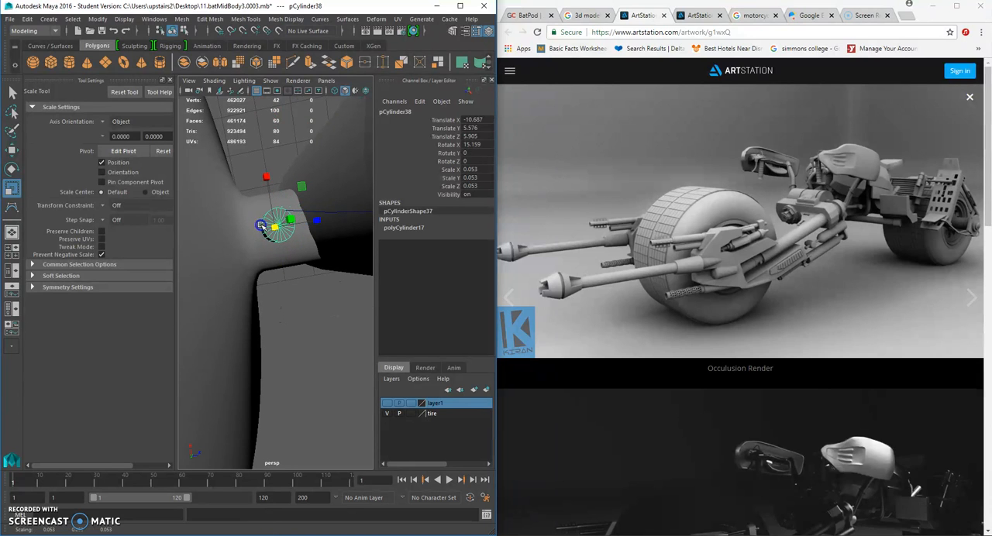
- Set the small cylinder's Subdivisions Axis to 8
{"action": "left_click", "coordinate": [406, 228]}
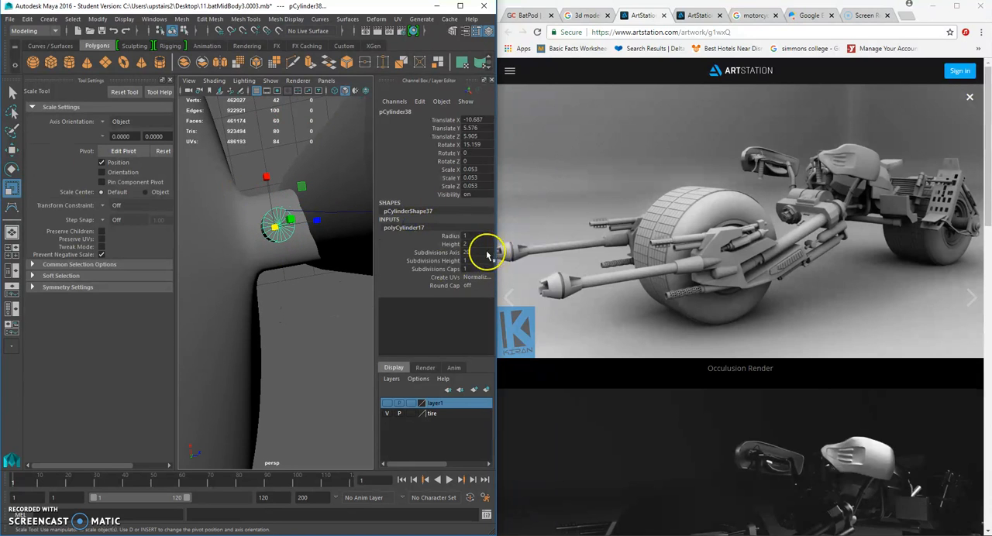
{"action": "left_click_drag", "start_coordinate": [364, 194], "coordinate": [313, 286], "text": "alt"}
{"action": "middle_click_drag", "start_coordinate": [312, 286], "coordinate": [314, 179], "text": "alt"}
{"action": "left_click_drag", "start_coordinate": [313, 179], "coordinate": [293, 255], "text": "alt"}
- Try to extrude the small cylinder's cap faces with the attached curve selected, and undo the extrusion
{"action": "right_click_drag", "start_coordinate": [267, 248], "coordinate": [264, 277]}
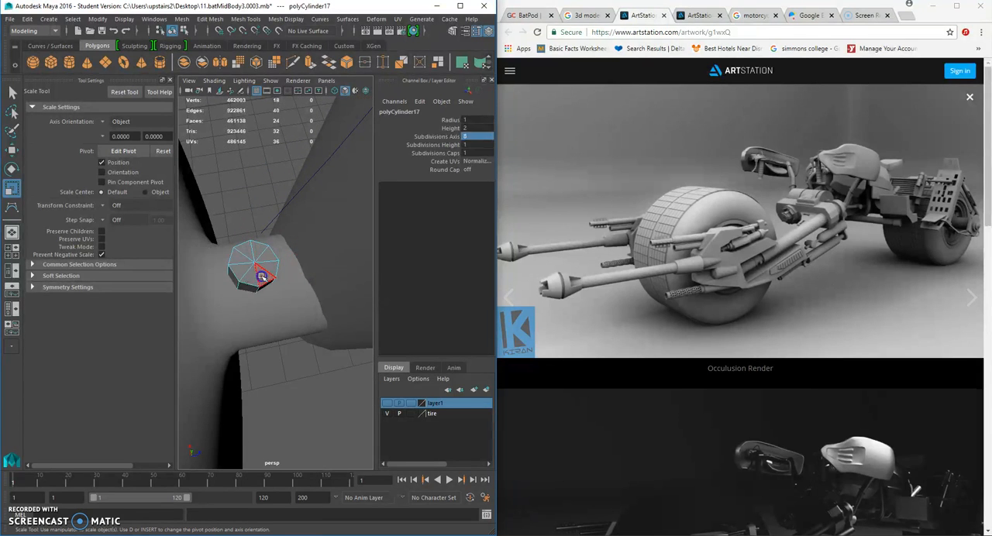
{"action": "left_click", "coordinate": [249, 276]}
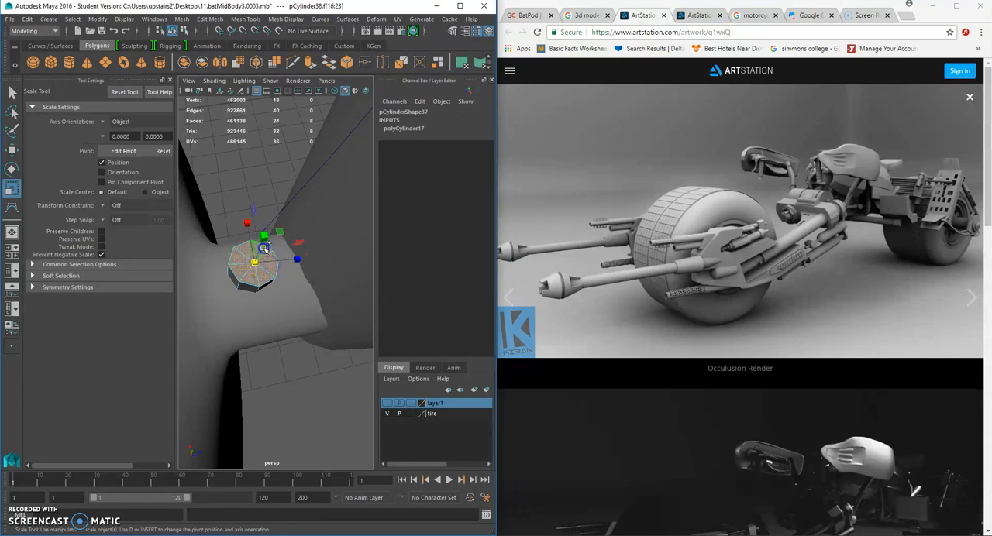
{"action": "left_click", "coordinate": [12, 92]}
{"action": "left_click", "coordinate": [289, 197]}
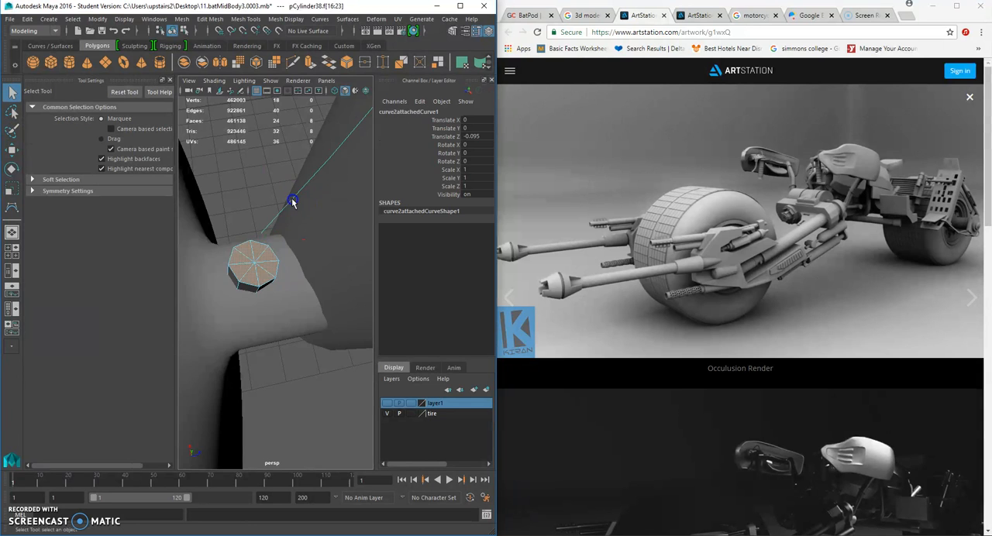
{"action": "key", "text": "f"}
{"action": "key", "text": "ctrl+e"}
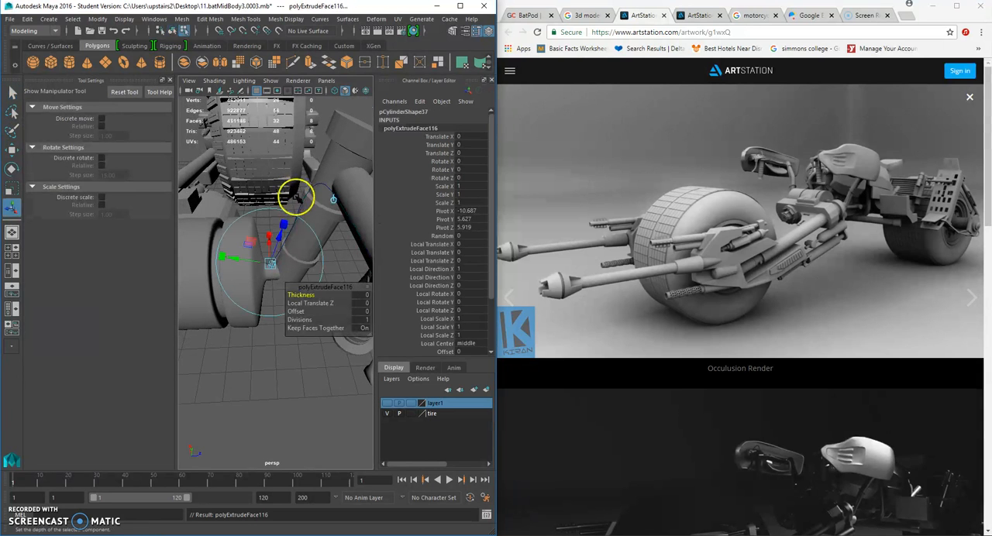
{"action": "left_click_drag", "start_coordinate": [321, 304], "coordinate": [353, 258], "text": "alt"}
{"action": "key", "text": "ctrl+z"}
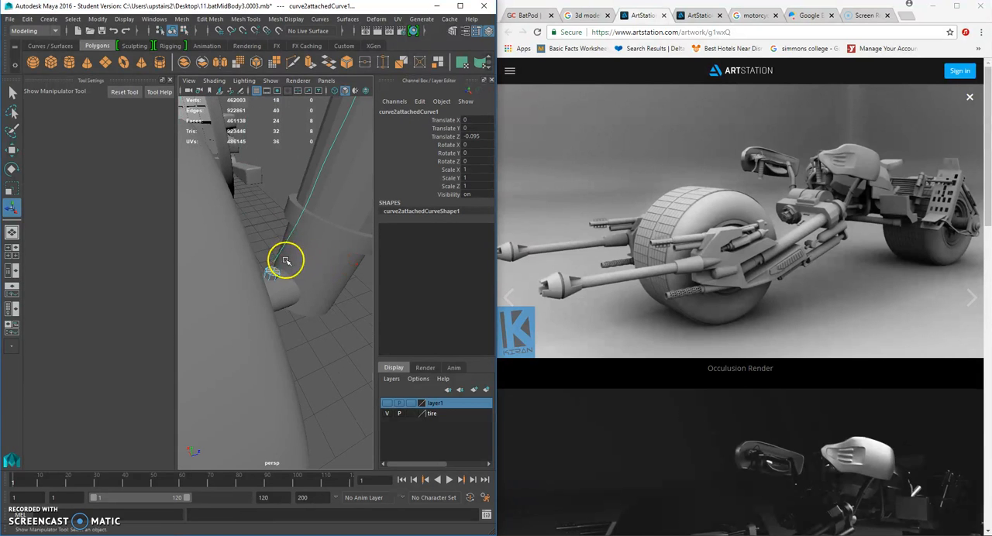
- Extrude the cylinder's cap faces along the attached curve again with 10 divisions
{"action": "key", "text": "ctrl+e"}
{"action": "scroll", "coordinate": [286, 262], "scroll_direction": "down", "scroll_amount": 4}
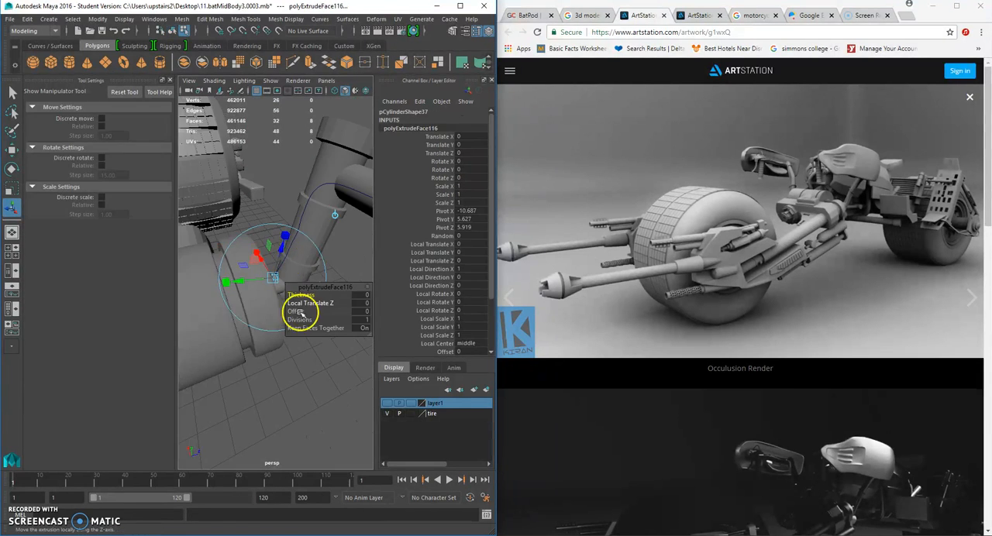
{"action": "middle_click_drag", "start_coordinate": [306, 321], "coordinate": [348, 328]}
{"action": "mouse_move", "coordinate": [325, 252]}
{"action": "left_mouse_down", "text": "alt"}
{"action": "mouse_move", "coordinate": [280, 249]}
{"action": "mouse_move", "coordinate": [326, 236]}
{"action": "mouse_move", "coordinate": [308, 256]}
{"action": "left_mouse_up", "text": "alt"}
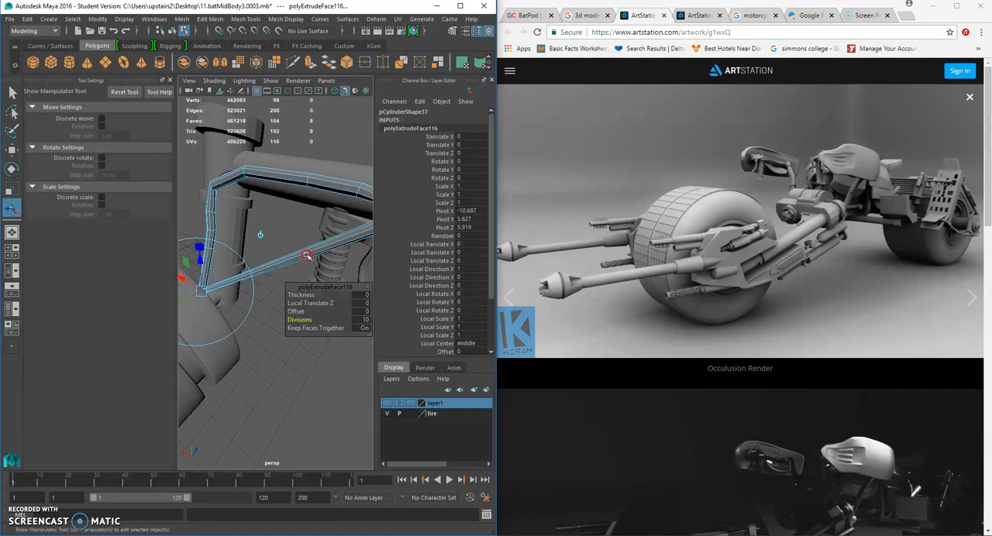
- Hide the tool settings to enlarge the viewport, and undo the cap face extrusion along the curve
{"action": "left_click", "coordinate": [170, 81]}
{"action": "key", "text": "ctrl+z"}
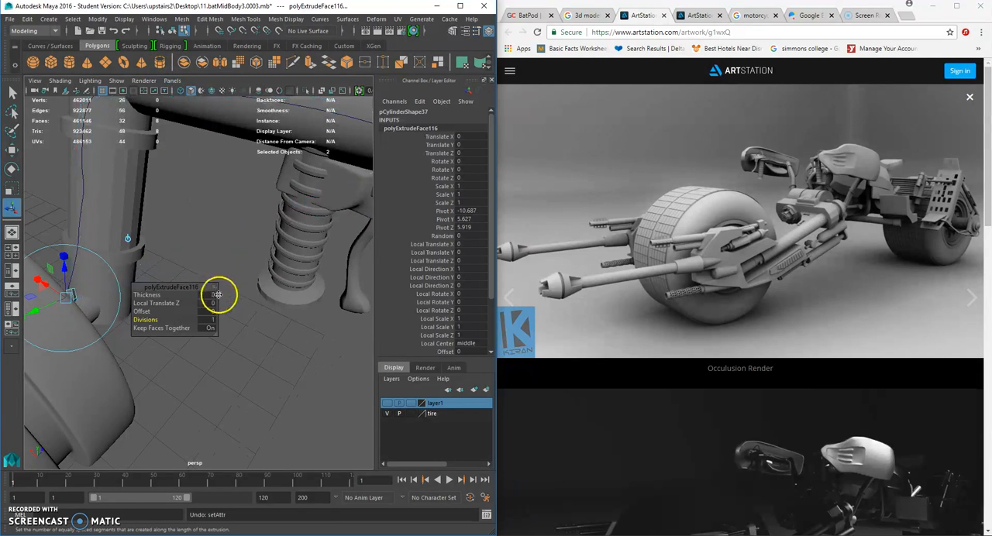
{"action": "key", "text": "ctrl+z"}
{"action": "key", "text": "ctrl+z"}
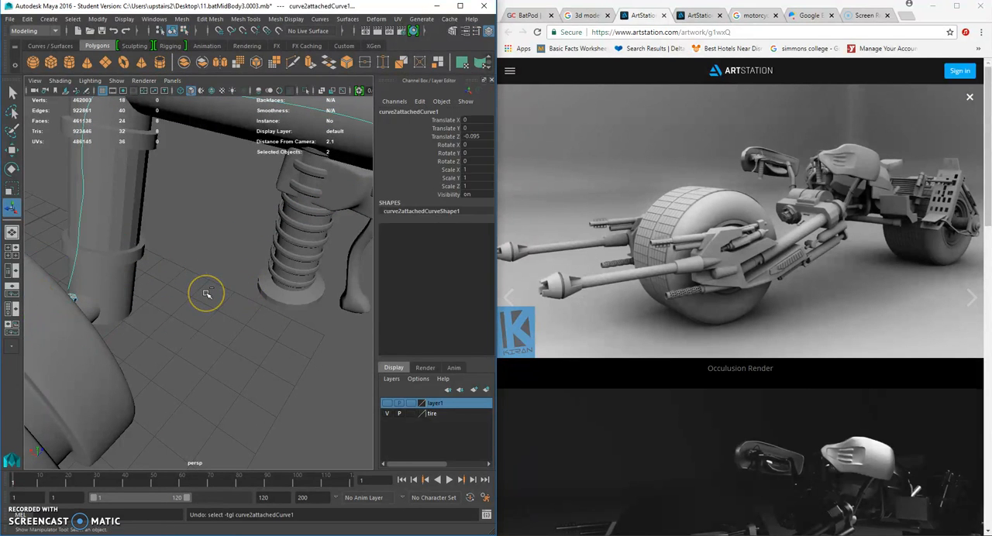
- Rebuild the attached curve as a Uniform 3 Cubic curve with 4 spans, keeping its ends
{"action": "left_click", "coordinate": [76, 224]}
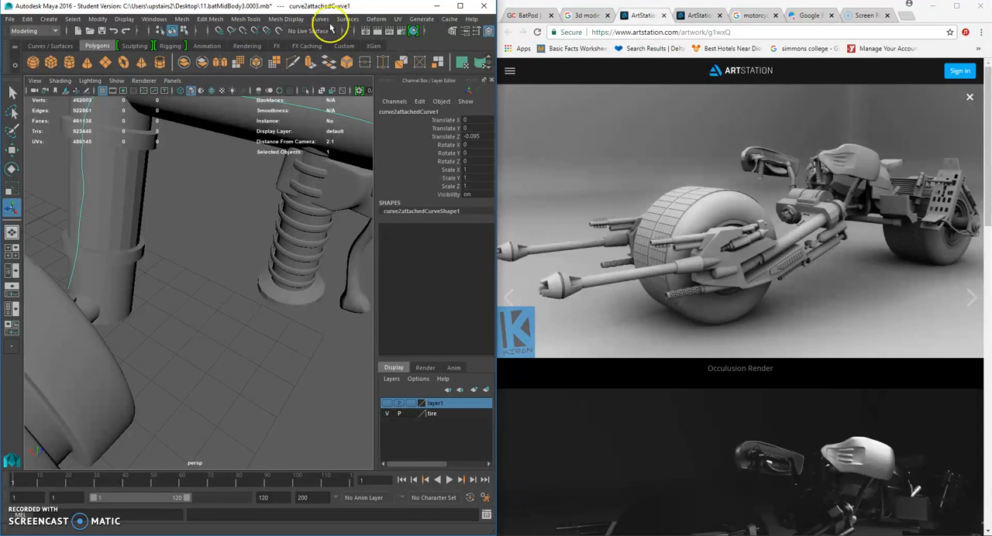
{"action": "left_click", "coordinate": [54, 32]}
{"action": "left_click", "coordinate": [40, 43]}
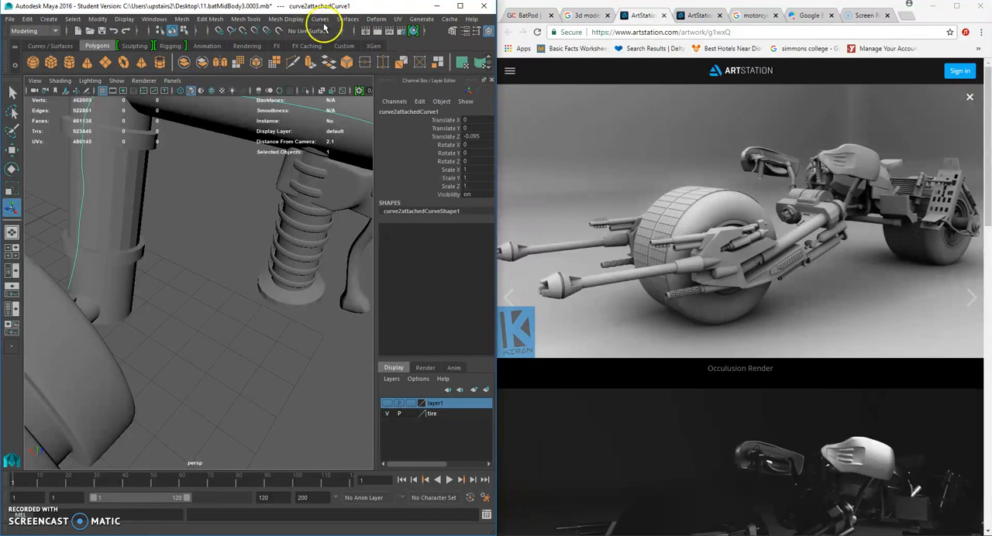
{"action": "left_click", "coordinate": [322, 20]}
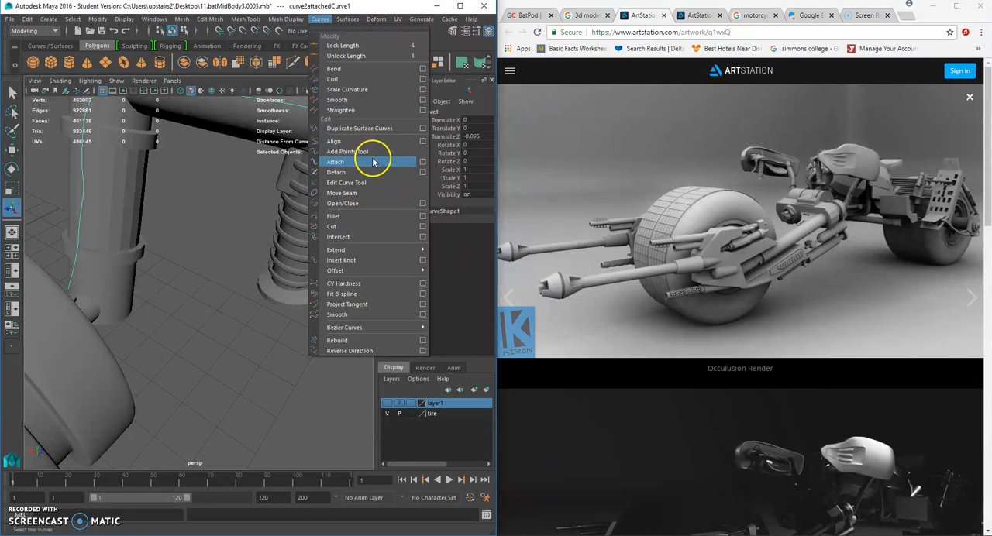
{"action": "left_click", "coordinate": [385, 206]}
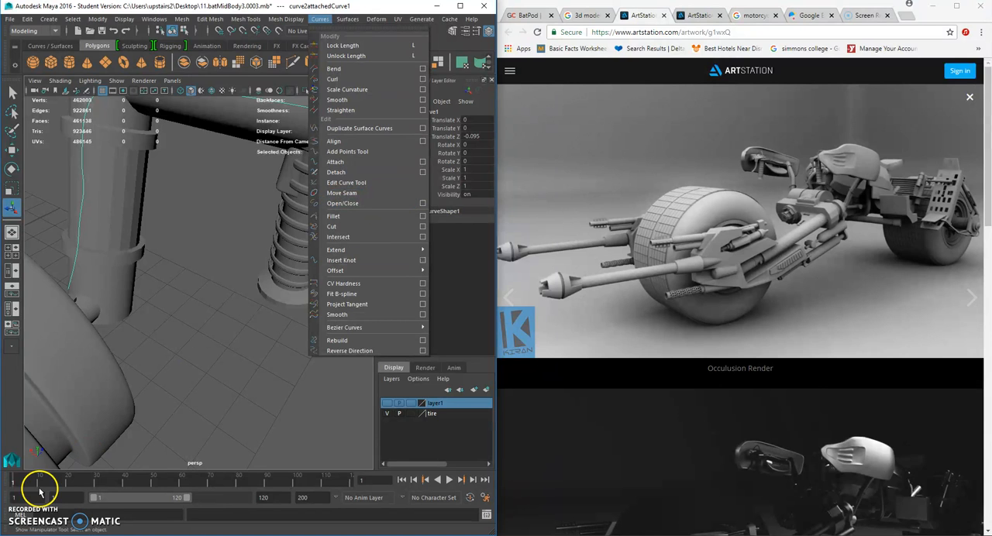
{"action": "left_click", "coordinate": [320, 21]}
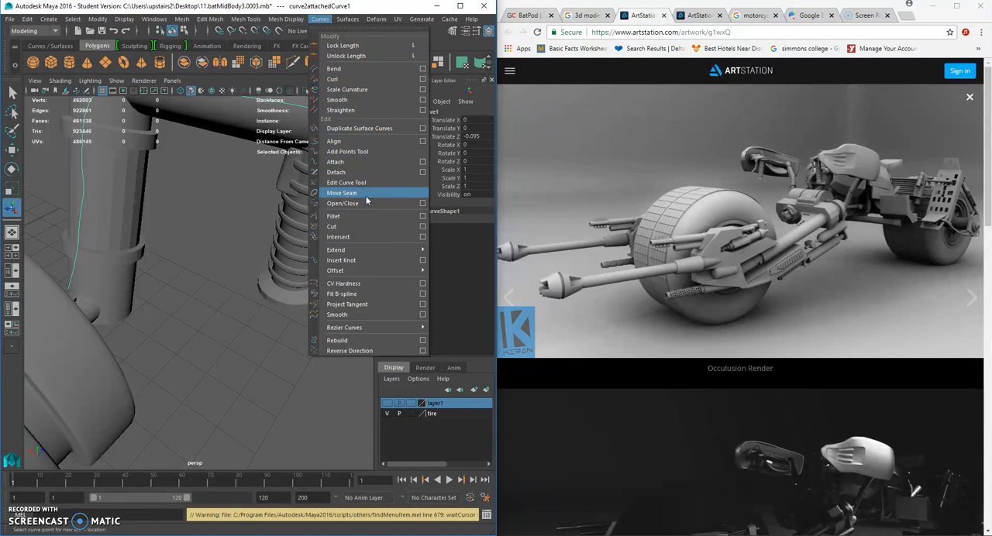
{"action": "left_click", "coordinate": [423, 340]}
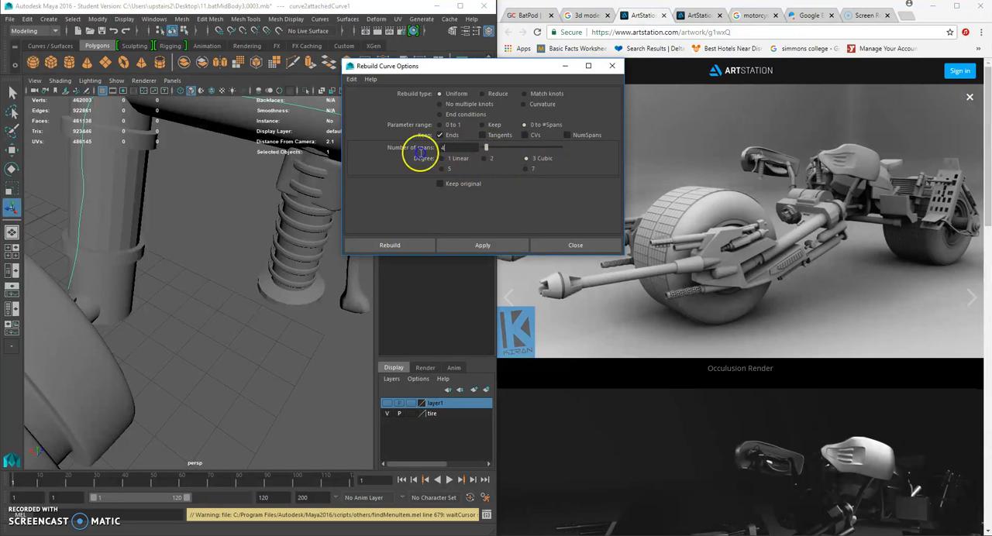
{"action": "key", "text": "f"}
{"action": "left_click", "coordinate": [354, 245]}
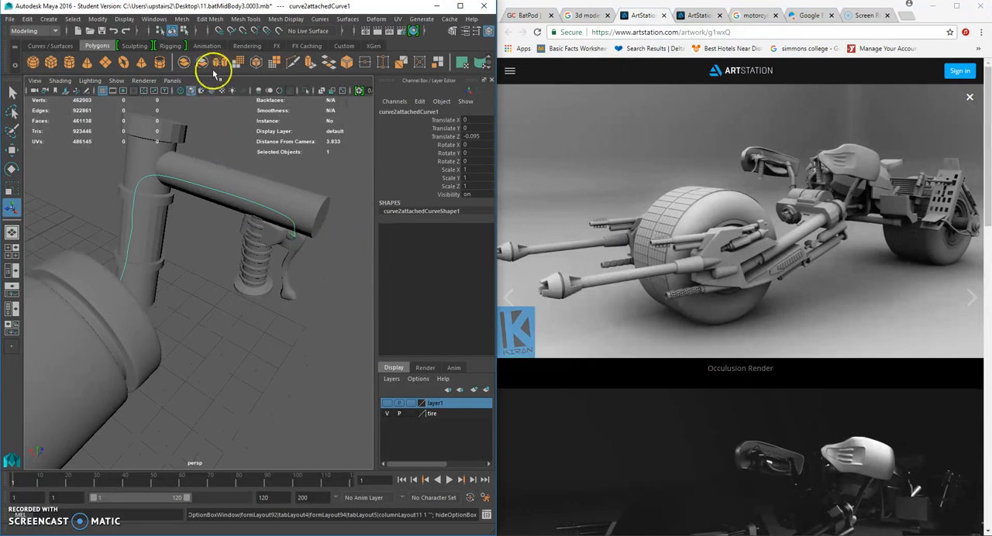
- Rebuild the attached curve again with the number of spans set to 10
{"action": "left_click", "coordinate": [321, 18]}
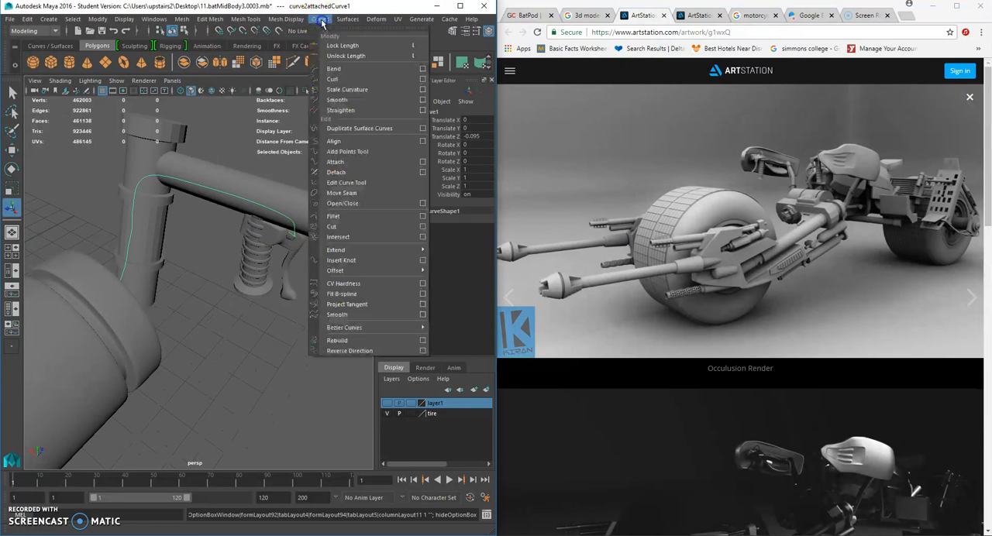
{"action": "left_click", "coordinate": [423, 340]}
{"action": "left_click_drag", "start_coordinate": [457, 149], "coordinate": [428, 149]}
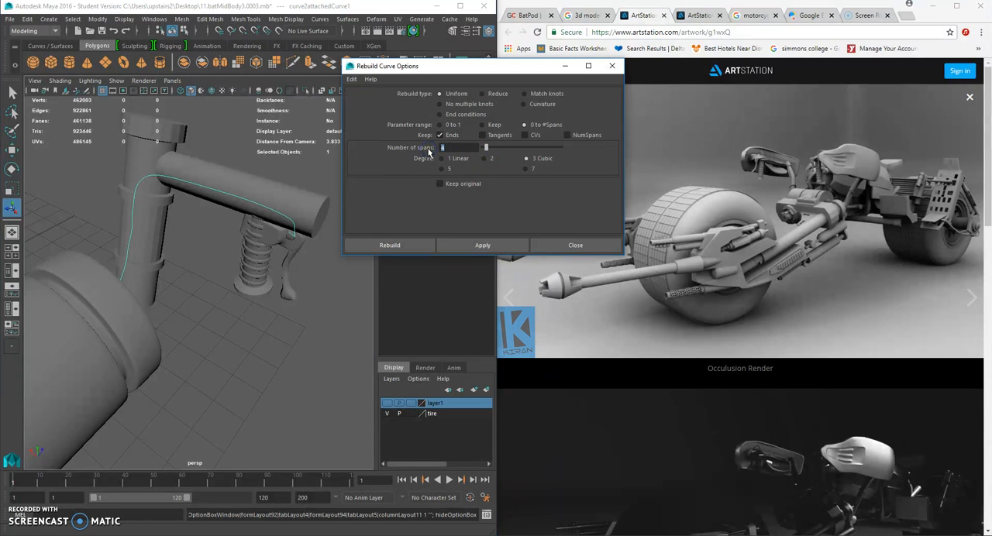
{"action": "type", "text": "10"}
{"action": "left_click", "coordinate": [394, 246]}
- Delete the end control vertex of the attached curve near the brake lever, and undo the deletion
{"action": "right_click_drag", "start_coordinate": [295, 225], "coordinate": [338, 203], "text": "alt"}
{"action": "key", "text": "super"}
{"action": "right_click", "coordinate": [363, 199]}
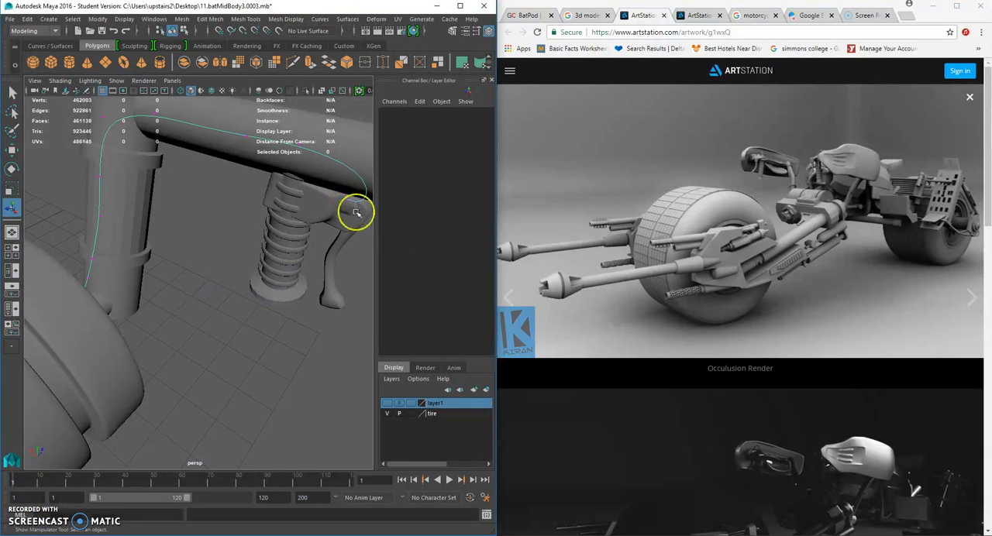
{"action": "left_click", "coordinate": [365, 208]}
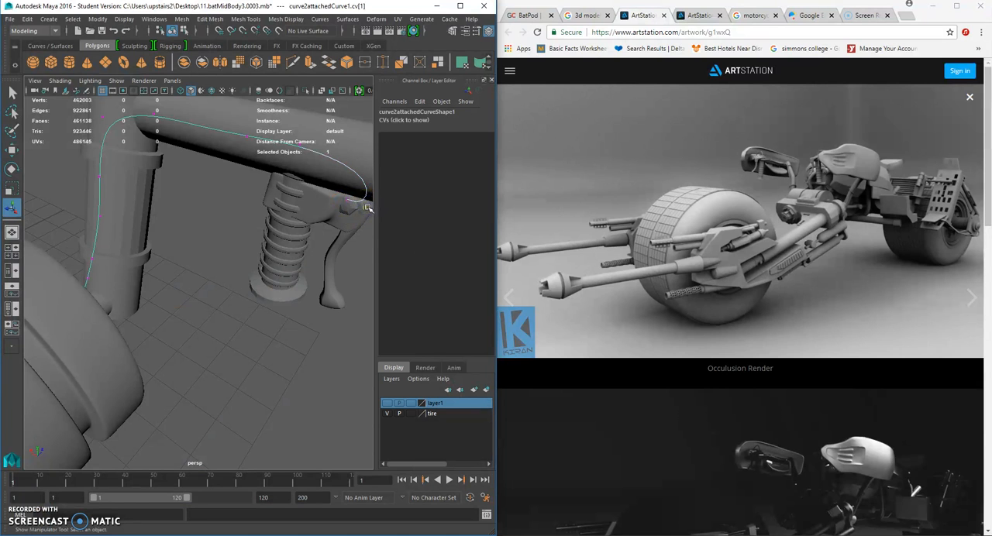
{"action": "key", "text": "Delete"}
{"action": "left_click", "coordinate": [355, 190]}
{"action": "left_click", "coordinate": [306, 288]}
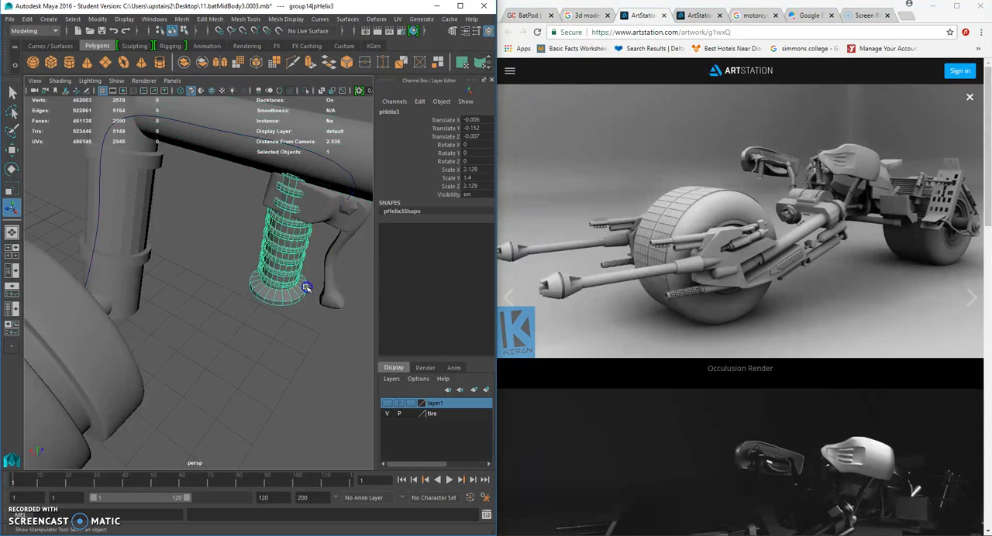
{"action": "key", "text": "ctrl+z"}
{"action": "key", "text": "ctrl+z"}
{"action": "key", "text": "ctrl+z"}
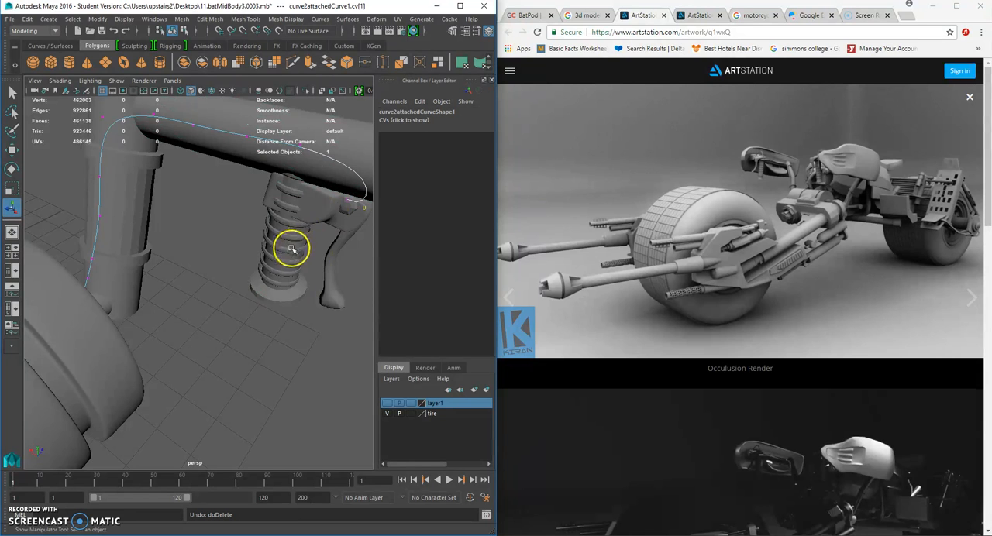
- Select the whole attached curve and reverse its direction
{"action": "right_click_drag", "start_coordinate": [190, 123], "coordinate": [217, 106]}
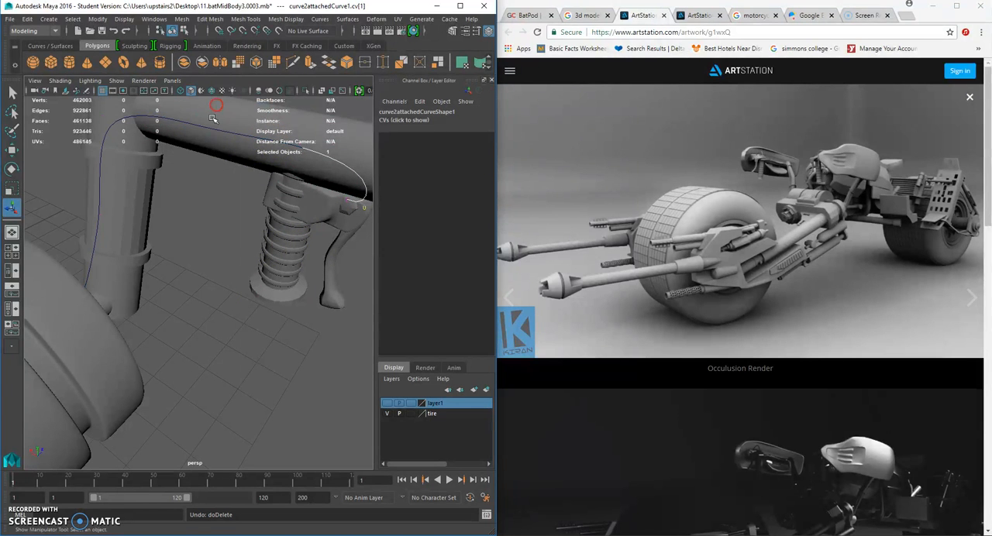
{"action": "left_click", "coordinate": [212, 125]}
{"action": "left_click", "coordinate": [211, 128]}
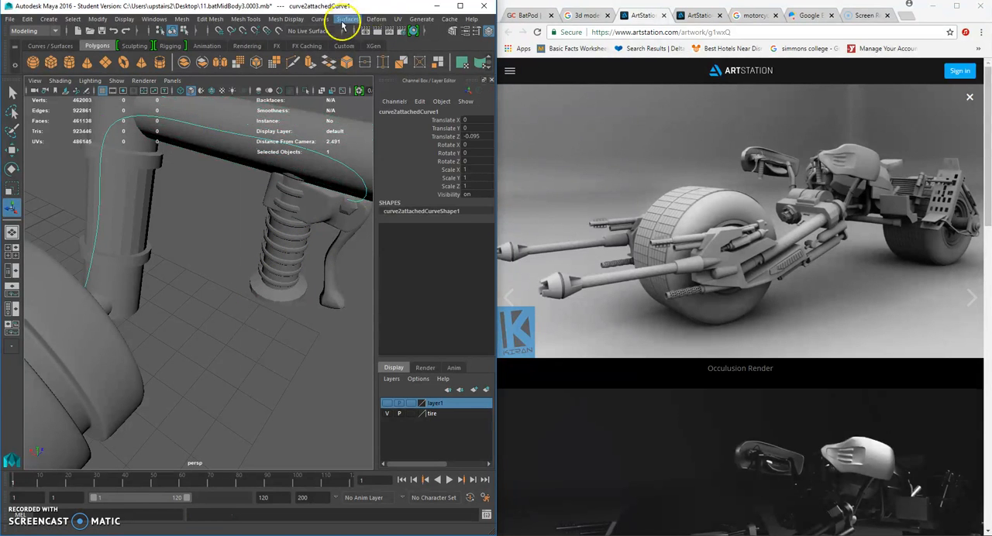
{"action": "left_click", "coordinate": [342, 20]}
{"action": "mouse_move", "coordinate": [328, 20]}
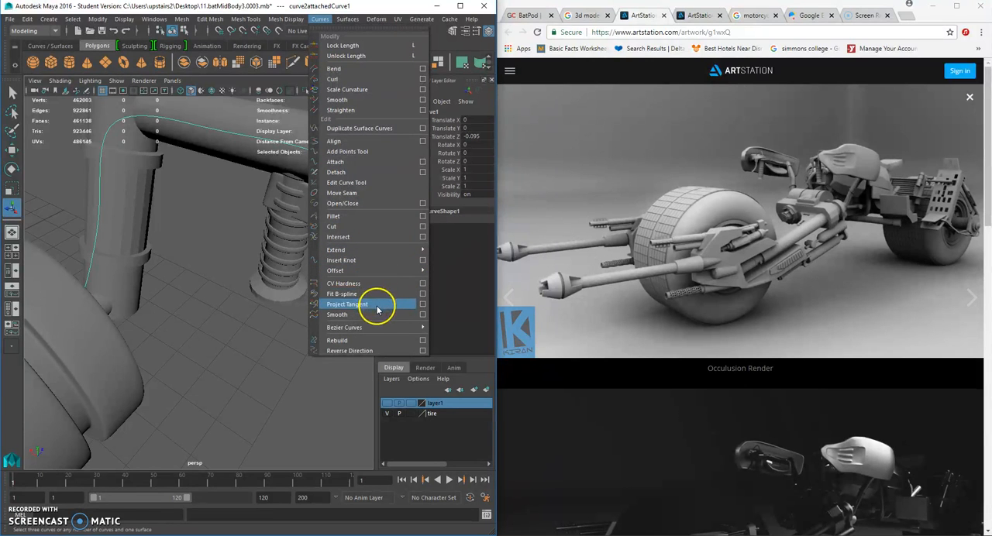
{"action": "left_click", "coordinate": [361, 351]}
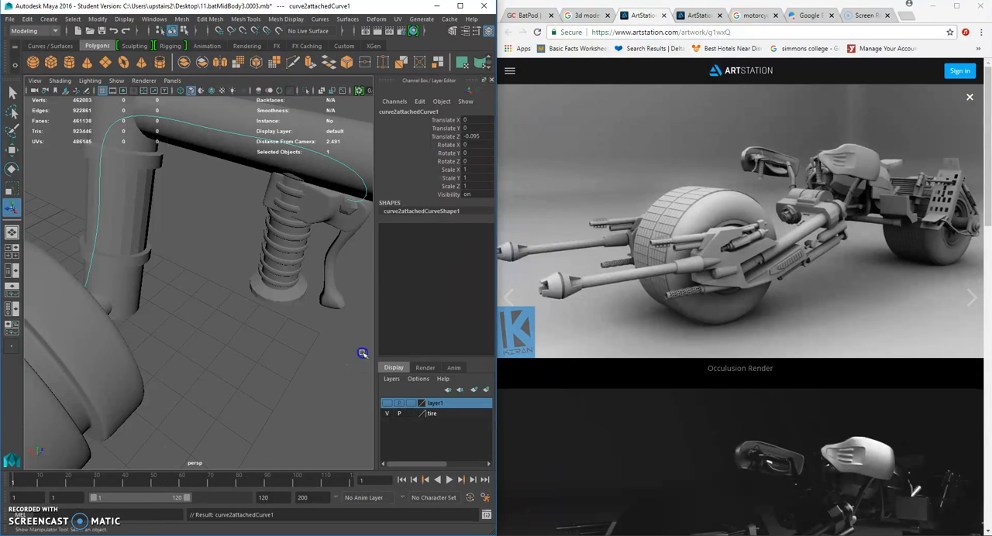
- Paint-select the cap faces of the small cylinder at the curve's lower end
{"action": "left_click_drag", "start_coordinate": [183, 342], "coordinate": [133, 339], "text": "alt"}
{"action": "middle_click_drag", "start_coordinate": [133, 339], "coordinate": [188, 337], "text": "alt"}
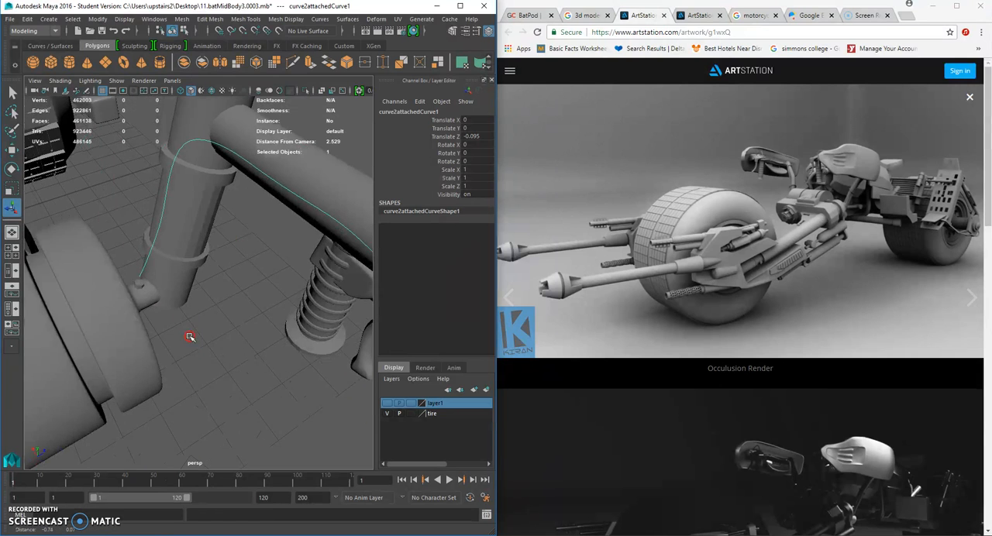
{"action": "right_click_drag", "start_coordinate": [189, 337], "coordinate": [195, 333], "text": "alt"}
{"action": "right_click_drag", "start_coordinate": [112, 259], "coordinate": [75, 269]}
{"action": "left_click", "coordinate": [105, 269]}
{"action": "scroll", "coordinate": [114, 275], "scroll_direction": "down", "scroll_amount": 4}
{"action": "middle_click_drag", "start_coordinate": [167, 270], "coordinate": [96, 256], "text": "alt"}
{"action": "scroll", "coordinate": [140, 266], "scroll_direction": "up", "scroll_amount": 8}
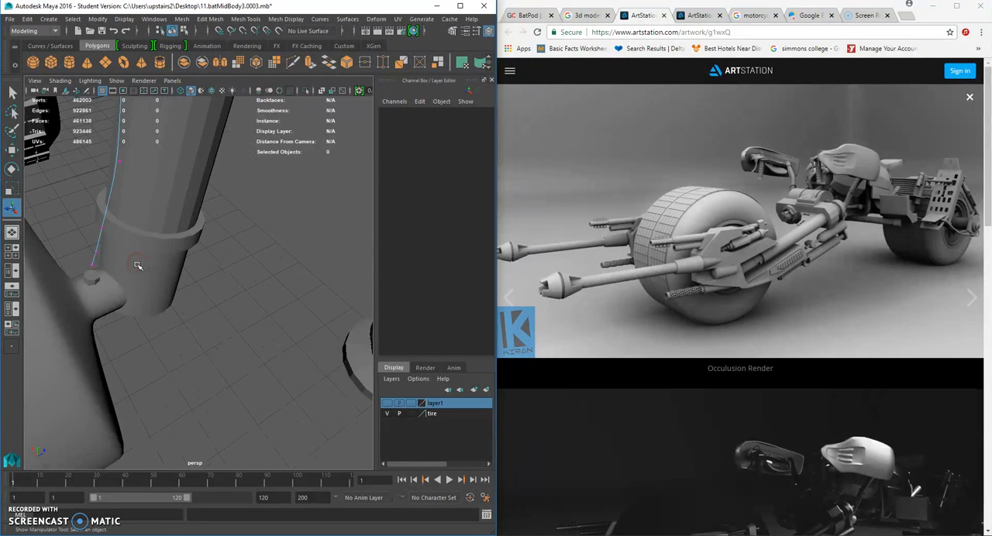
{"action": "right_click_drag", "start_coordinate": [81, 279], "coordinate": [59, 268], "text": "shift"}
{"action": "left_click", "coordinate": [11, 131]}
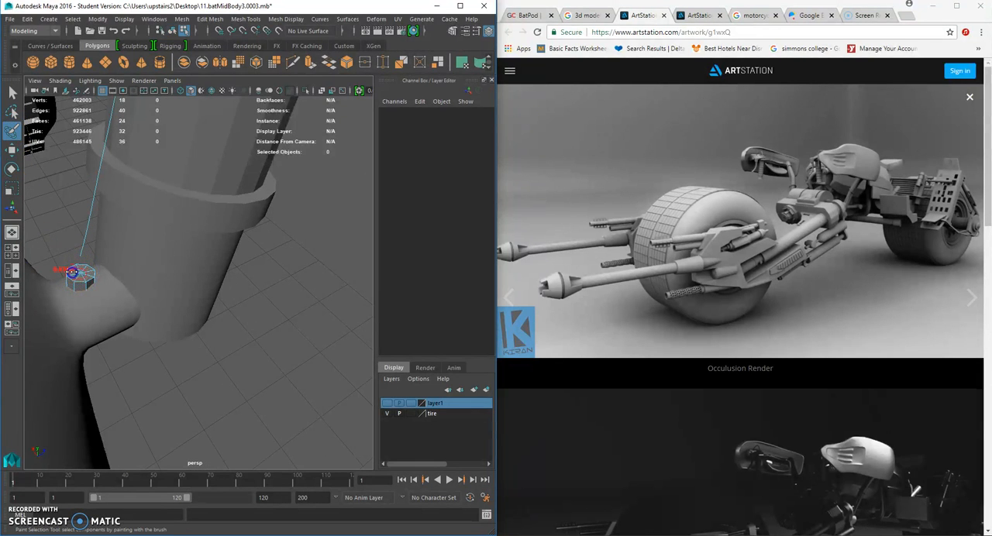
{"action": "left_click", "coordinate": [81, 275]}
{"action": "left_click", "coordinate": [81, 271]}
- Try extruding the small cylinder's cap faces along the reversed curve, and undo the extrusion
{"action": "left_click", "coordinate": [11, 94]}
{"action": "right_click_drag", "start_coordinate": [87, 237], "coordinate": [116, 223]}
{"action": "left_click_drag", "start_coordinate": [80, 221], "coordinate": [92, 236]}
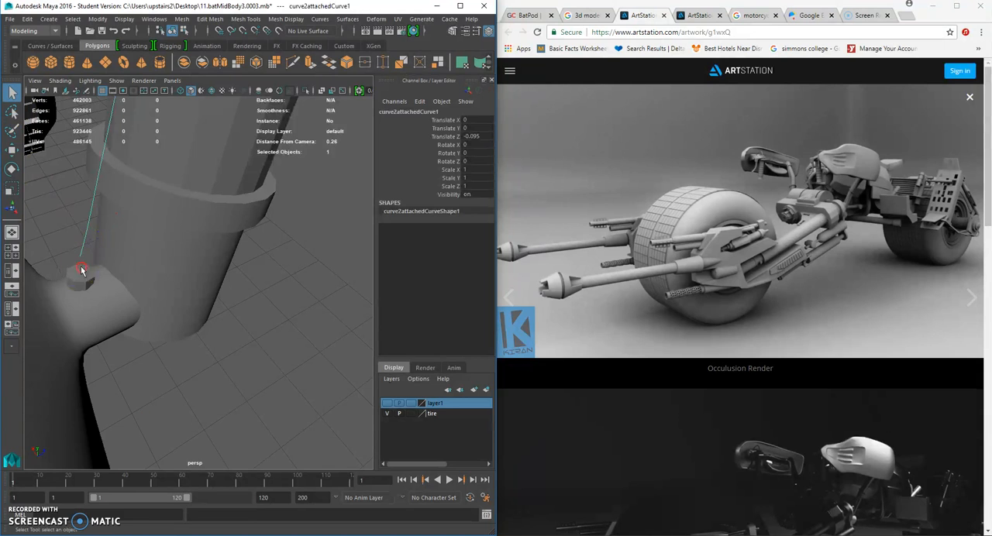
{"action": "right_click", "coordinate": [82, 270]}
{"action": "left_click", "coordinate": [82, 271]}
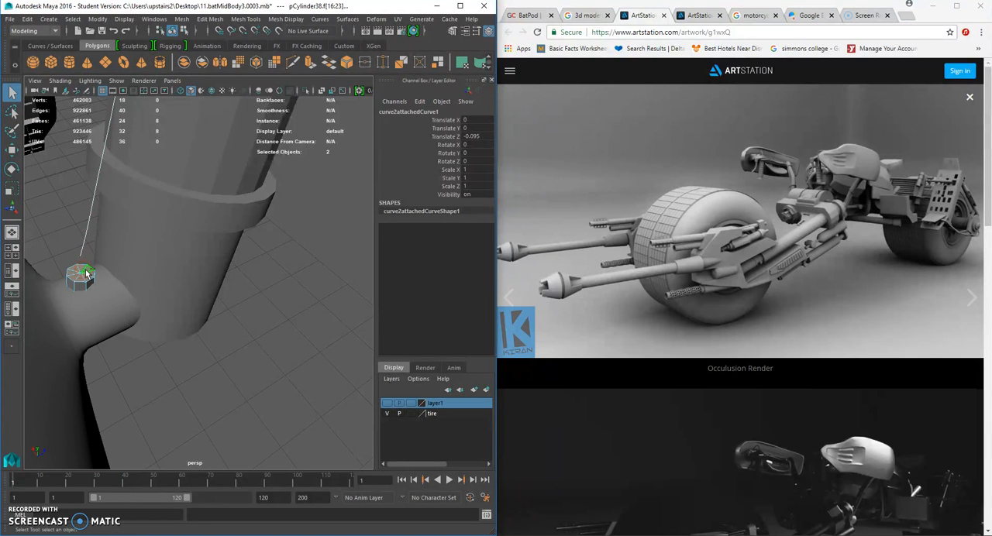
{"action": "key", "text": "ctrl+e"}
{"action": "right_click_drag", "start_coordinate": [106, 258], "coordinate": [87, 265], "text": "alt"}
{"action": "left_click_drag", "start_coordinate": [128, 294], "coordinate": [196, 235], "text": "alt"}
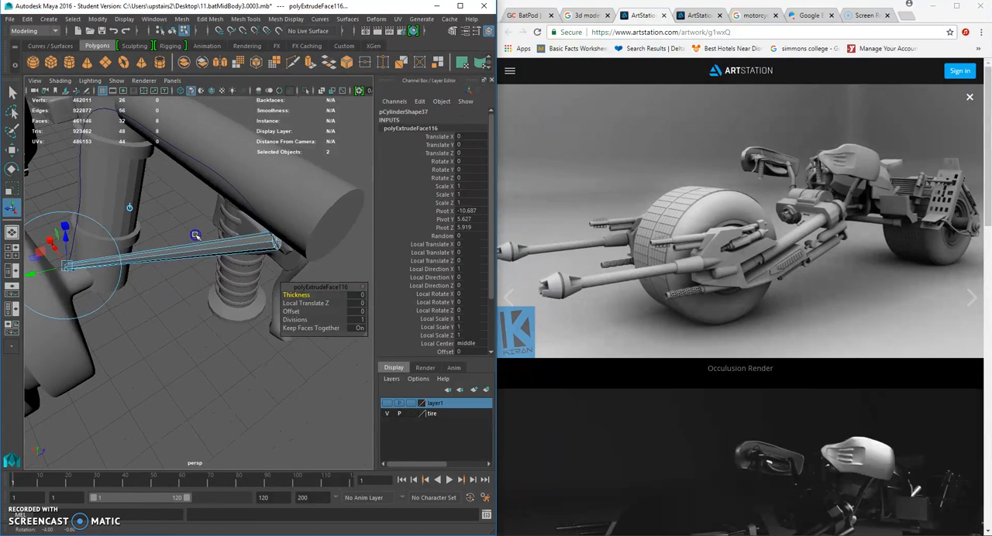
{"action": "key", "text": "ctrl+z"}
- Reverse the direction of the attached curve once more
{"action": "left_click", "coordinate": [199, 177]}
{"action": "left_click", "coordinate": [202, 166]}
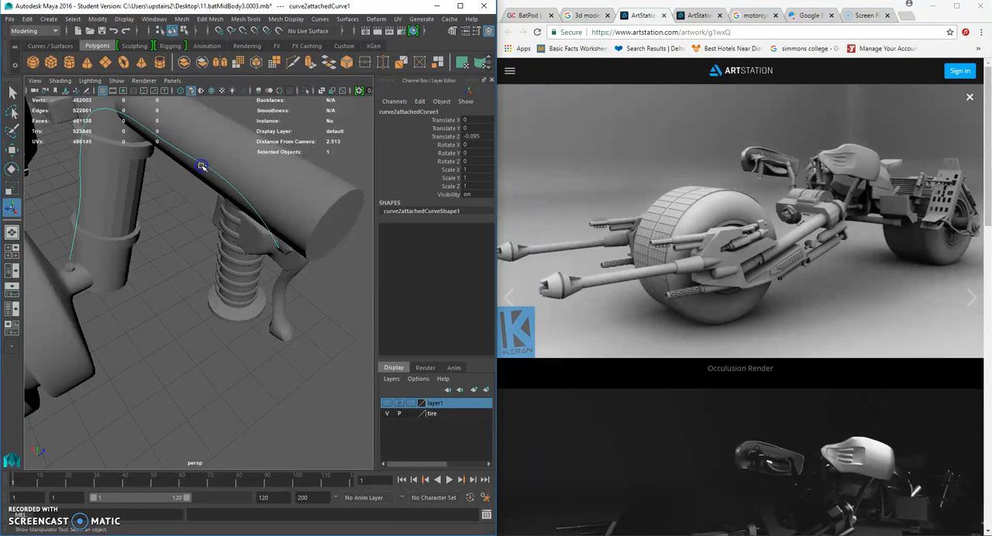
{"action": "left_click", "coordinate": [320, 19]}
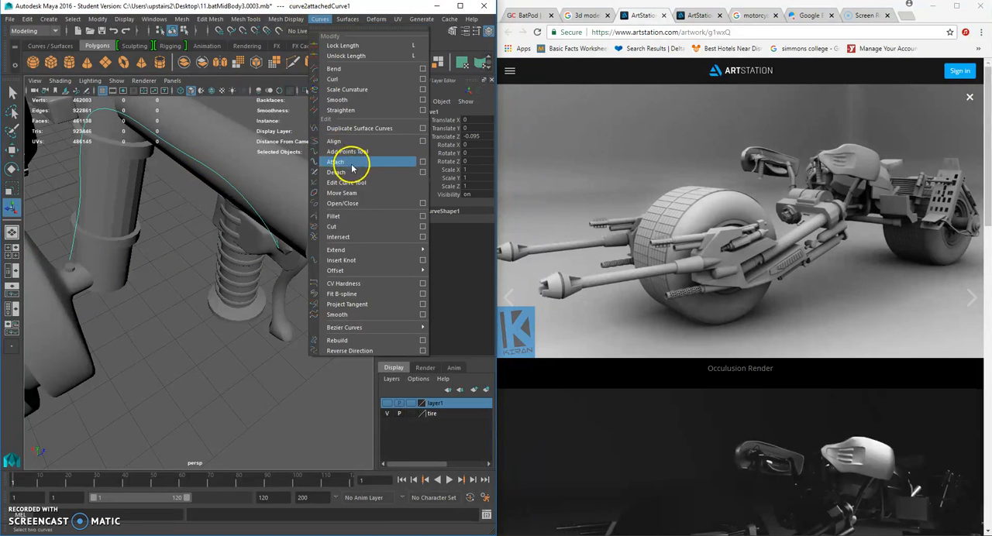
{"action": "left_click", "coordinate": [360, 351]}
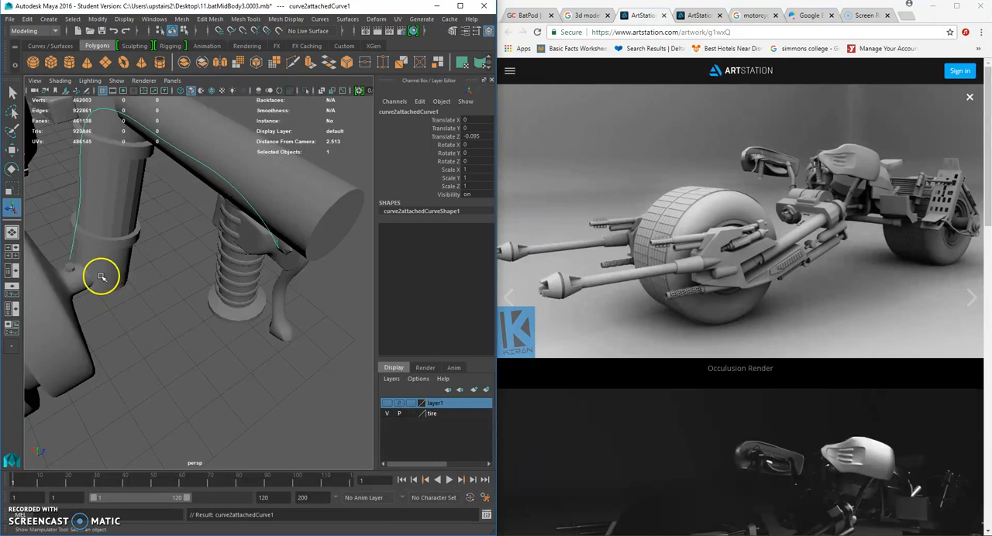
- Extrude the small cylinder's cap faces along the curve, raising the divisions until the cable follows its bends
{"action": "scroll", "coordinate": [101, 277], "scroll_direction": "up", "scroll_amount": 4}
{"action": "middle_click_drag", "start_coordinate": [102, 277], "coordinate": [180, 273], "text": "alt"}
{"action": "right_click_drag", "start_coordinate": [110, 250], "coordinate": [109, 267]}
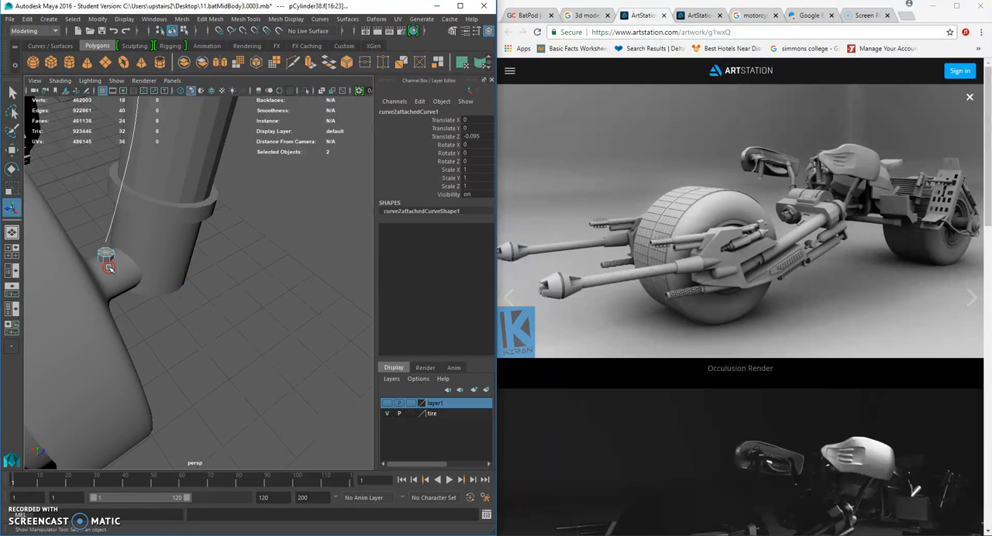
{"action": "key", "text": "ctrl+e"}
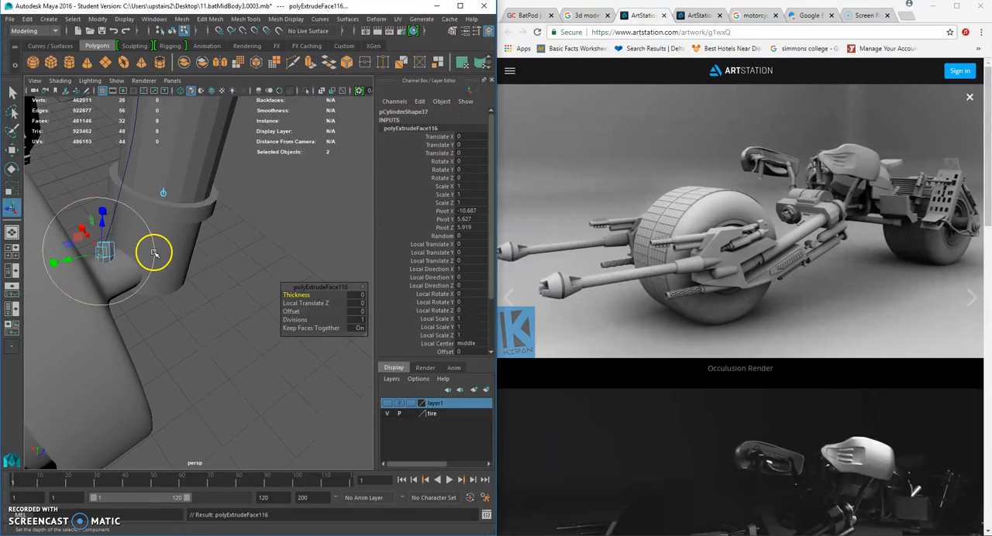
{"action": "scroll", "coordinate": [287, 332], "scroll_direction": "down", "scroll_amount": 2}
{"action": "left_click_drag", "start_coordinate": [294, 322], "coordinate": [358, 326]}
- Delete the stray straight faces that run from the small cylinder to the cable's lever end
{"action": "middle_click_drag", "start_coordinate": [280, 287], "coordinate": [220, 289], "text": "alt"}
{"action": "right_click_drag", "start_coordinate": [196, 250], "coordinate": [198, 278]}
{"action": "left_click_drag", "start_coordinate": [187, 233], "coordinate": [200, 268]}
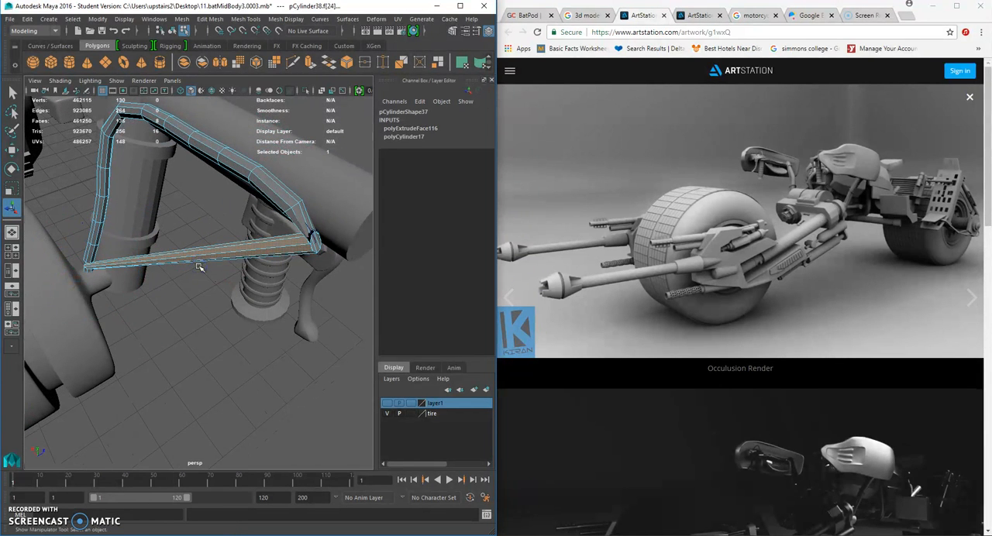
{"action": "key", "text": "Delete"}
- Try to bridge the edges around the cable's lower end to those of the small cylinder
{"action": "right_click_drag", "start_coordinate": [158, 290], "coordinate": [195, 286], "text": "alt"}
{"action": "middle_click_drag", "start_coordinate": [194, 286], "coordinate": [248, 303], "text": "alt"}
{"action": "left_click_drag", "start_coordinate": [187, 267], "coordinate": [164, 246], "text": "alt"}
{"action": "right_click_drag", "start_coordinate": [167, 230], "coordinate": [234, 260], "text": "alt"}
{"action": "right_click_drag", "start_coordinate": [143, 187], "coordinate": [143, 159]}
{"action": "left_click_drag", "start_coordinate": [101, 199], "coordinate": [204, 263]}
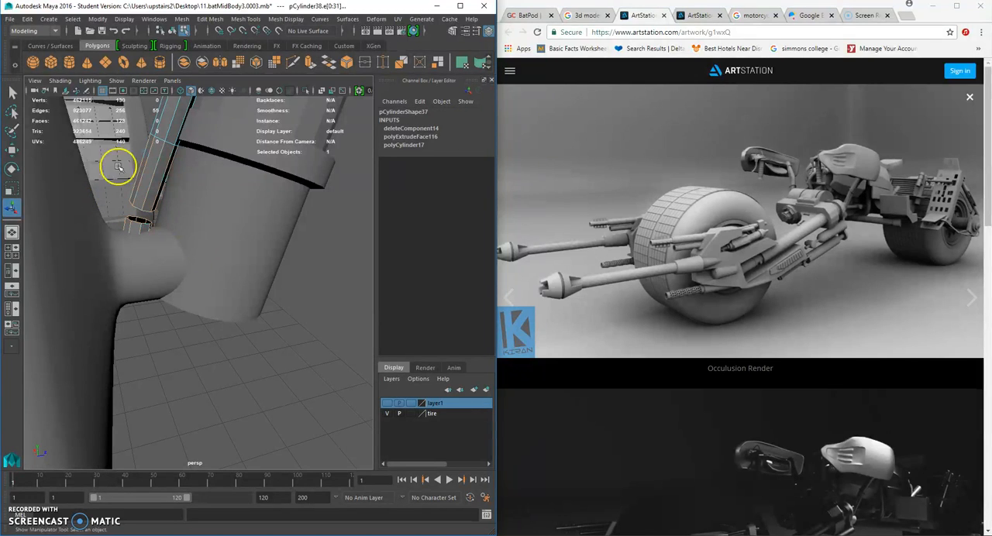
{"action": "left_click", "coordinate": [209, 19]}
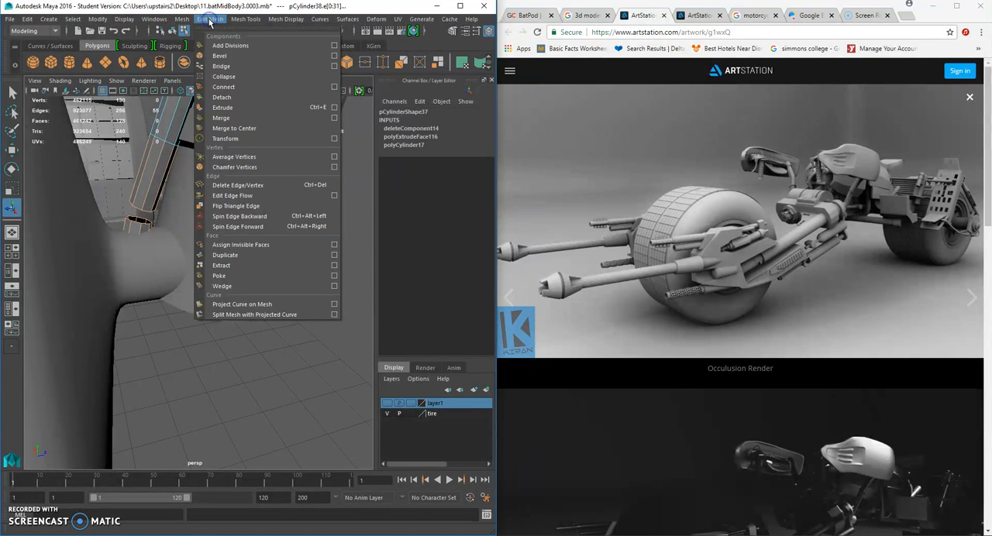
{"action": "left_click", "coordinate": [238, 67]}
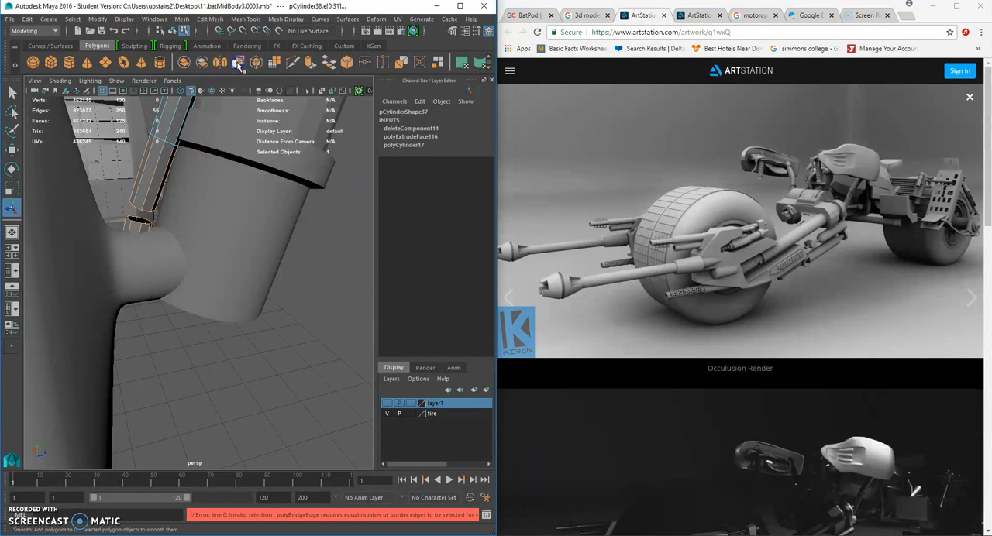
{"action": "left_click", "coordinate": [209, 19]}
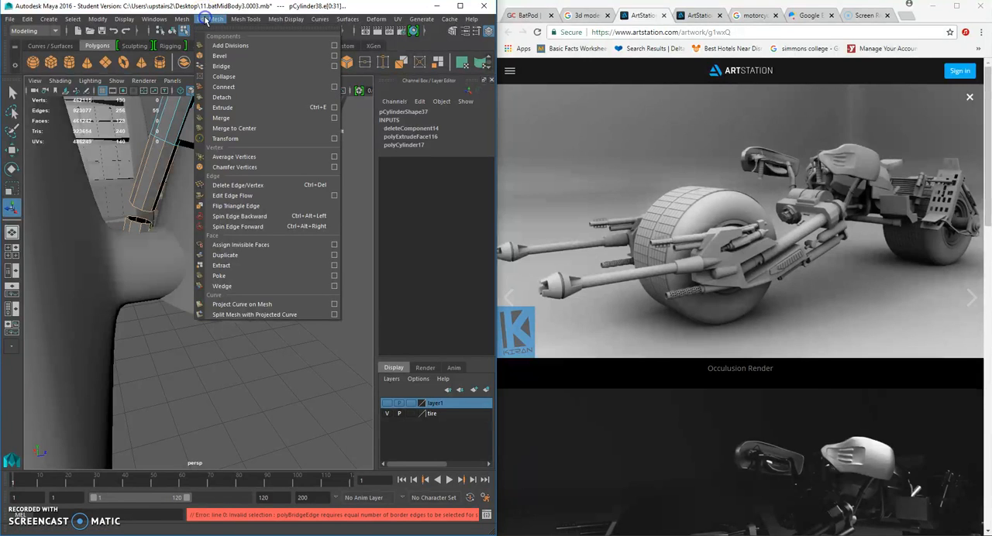
{"action": "left_click", "coordinate": [222, 67]}
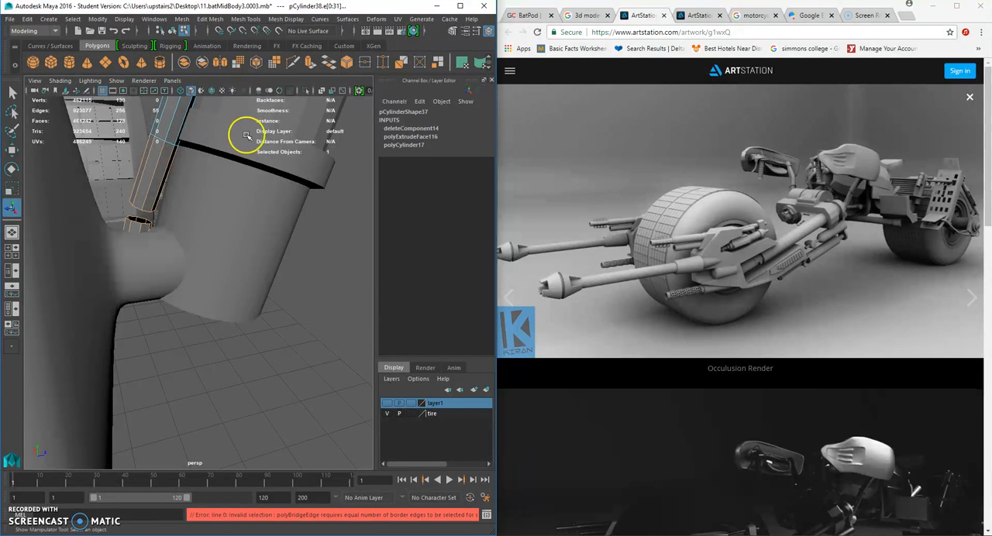
{"action": "left_click", "coordinate": [281, 312]}
- Reselect the edges around the gap between cable and small cylinder, and try the Bridge operation again
{"action": "scroll", "coordinate": [194, 233], "scroll_direction": "up", "scroll_amount": 5}
{"action": "middle_click_drag", "start_coordinate": [170, 163], "coordinate": [214, 255], "text": "alt"}
{"action": "right_click_drag", "start_coordinate": [162, 207], "coordinate": [177, 200]}
{"action": "right_click_drag", "start_coordinate": [162, 241], "coordinate": [116, 237]}
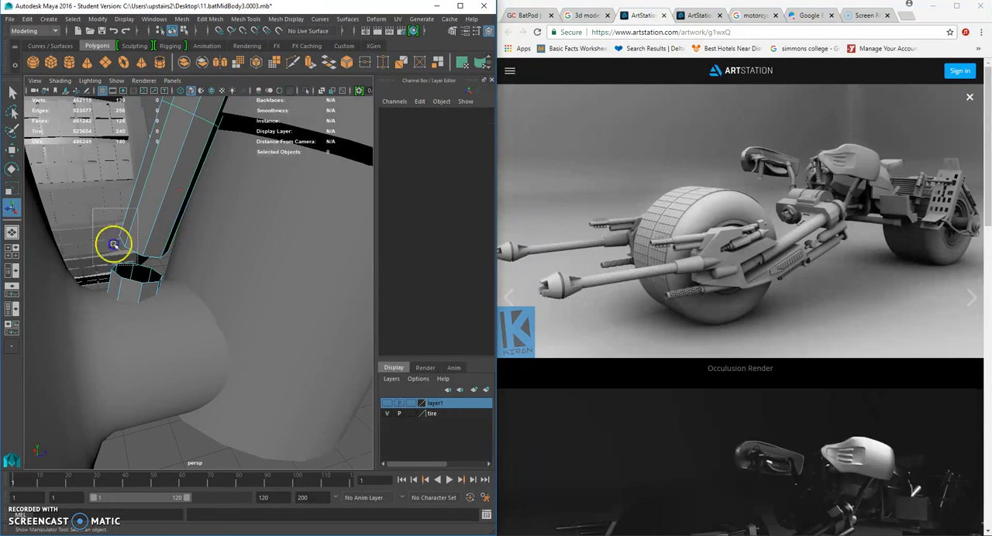
{"action": "left_click", "coordinate": [209, 19]}
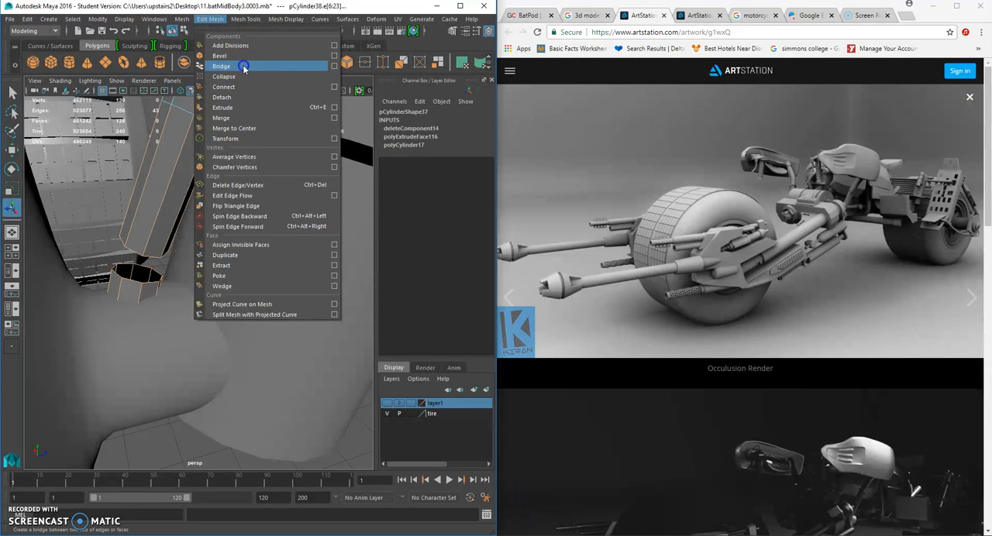
{"action": "left_click", "coordinate": [245, 61]}
- Try to bridge a single pair of facing edges between the cable end and the small cylinder
{"action": "left_click_drag", "start_coordinate": [195, 217], "coordinate": [171, 182], "text": "alt"}
{"action": "right_click_drag", "start_coordinate": [161, 178], "coordinate": [160, 150]}
{"action": "left_click", "coordinate": [167, 183], "text": "shift"}
{"action": "left_click", "coordinate": [210, 18]}
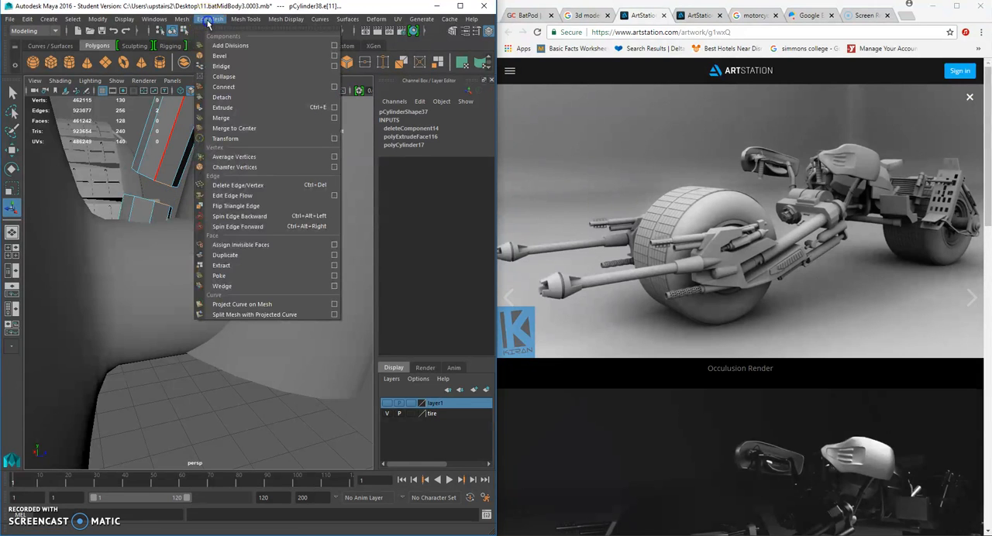
{"action": "left_click", "coordinate": [233, 67]}
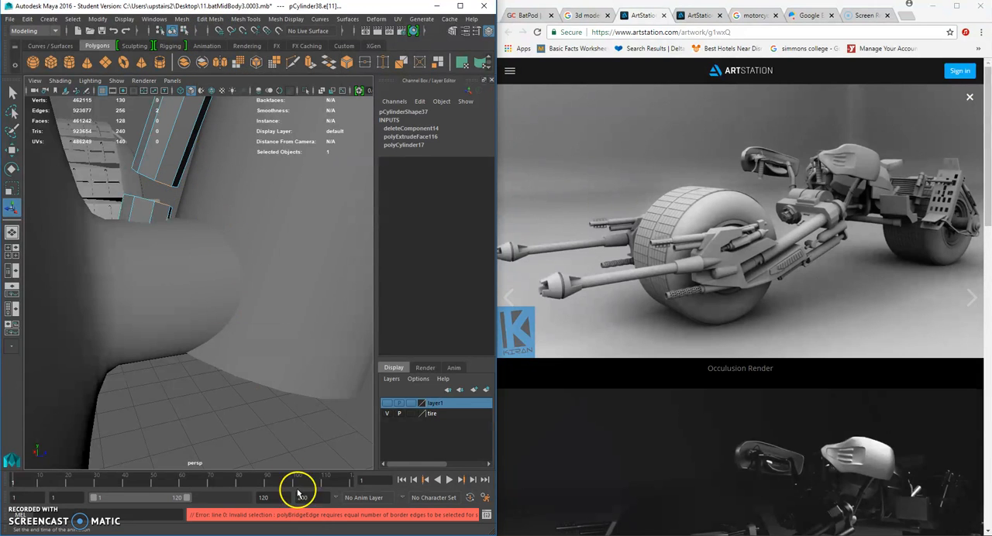
{"action": "left_click", "coordinate": [206, 392]}
- Delete the cap faces closing the cable's lower end
{"action": "left_click_drag", "start_coordinate": [206, 392], "coordinate": [198, 248], "text": "alt"}
{"action": "right_click_drag", "start_coordinate": [197, 248], "coordinate": [157, 252]}
{"action": "left_click", "coordinate": [209, 304]}
{"action": "left_click", "coordinate": [217, 309]}
{"action": "key", "text": "f"}
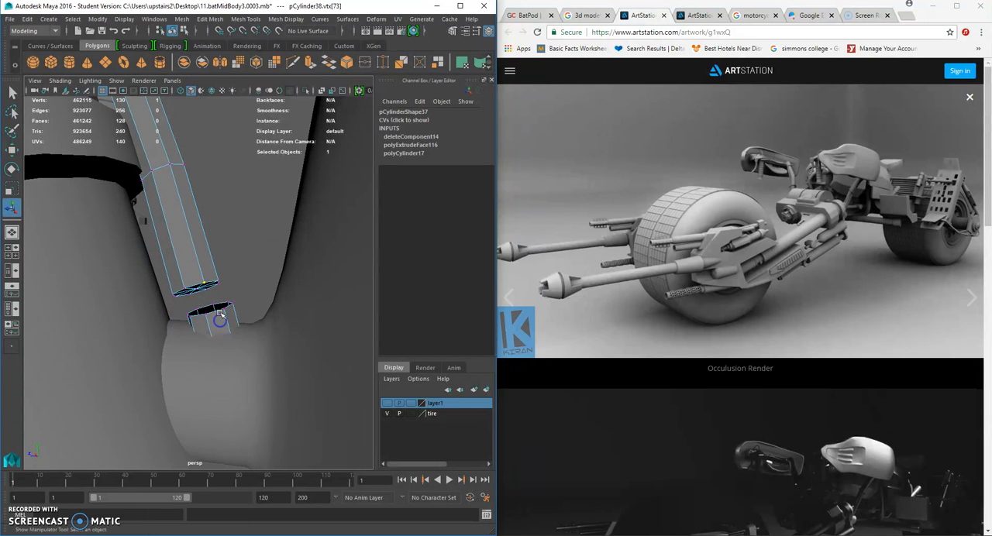
{"action": "right_click_drag", "start_coordinate": [200, 248], "coordinate": [200, 282]}
{"action": "left_click", "coordinate": [156, 295]}
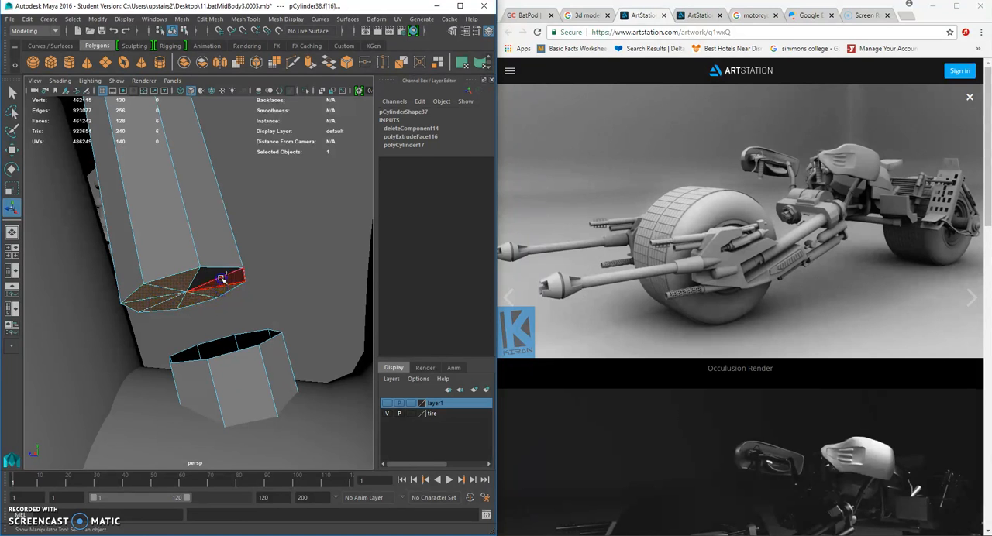
{"action": "key", "text": "Delete"}
- Delete the remaining faces of the small cylinder below the cable's open end
{"action": "left_click_drag", "start_coordinate": [230, 250], "coordinate": [199, 312], "text": "alt"}
{"action": "scroll", "coordinate": [202, 303], "scroll_direction": "down", "scroll_amount": 6}
{"action": "scroll", "coordinate": [181, 279], "scroll_direction": "down", "scroll_amount": 4}
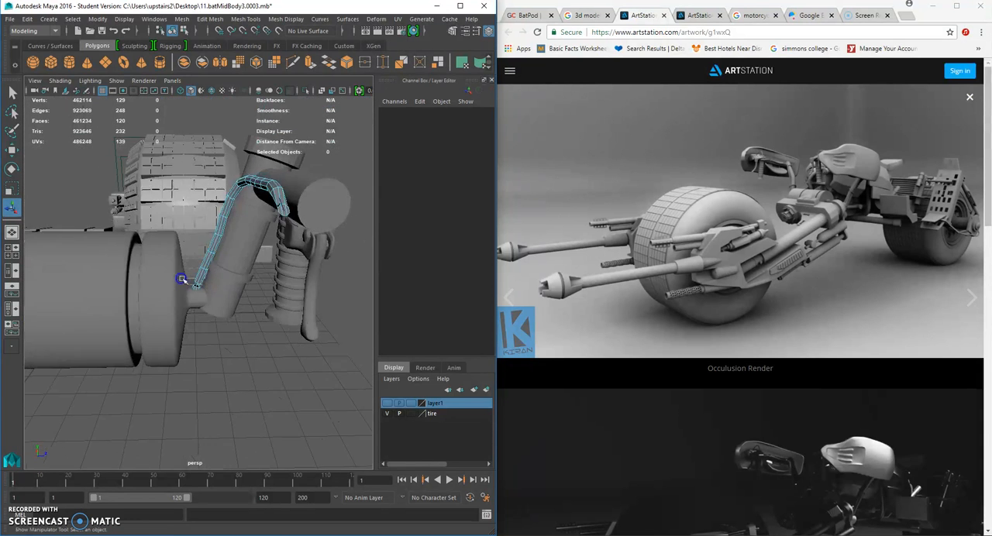
{"action": "scroll", "coordinate": [180, 279], "scroll_direction": "up", "scroll_amount": 7}
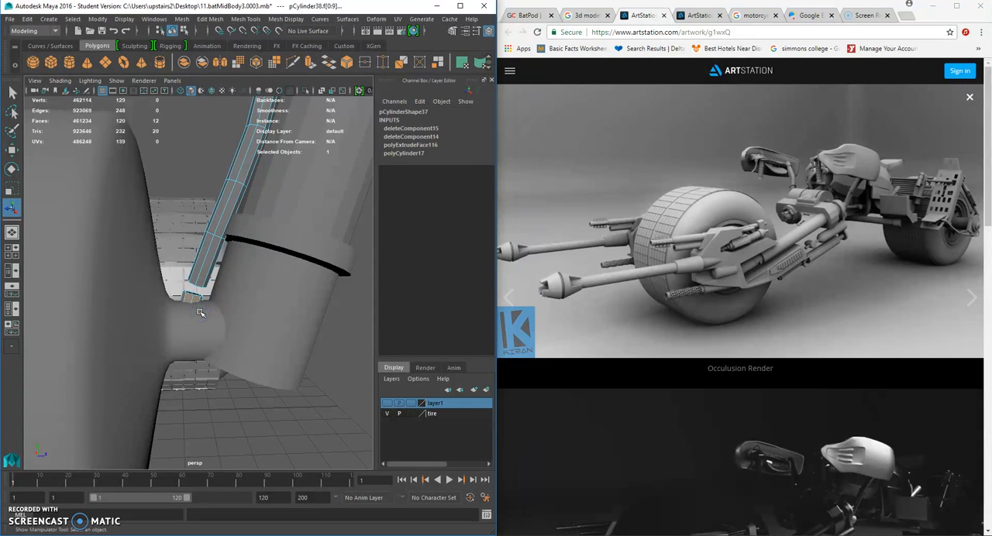
{"action": "left_click", "coordinate": [124, 377]}
- Clear the last stray faces left beneath the cable's open lower end
{"action": "left_click_drag", "start_coordinate": [194, 287], "coordinate": [210, 321], "text": "alt"}
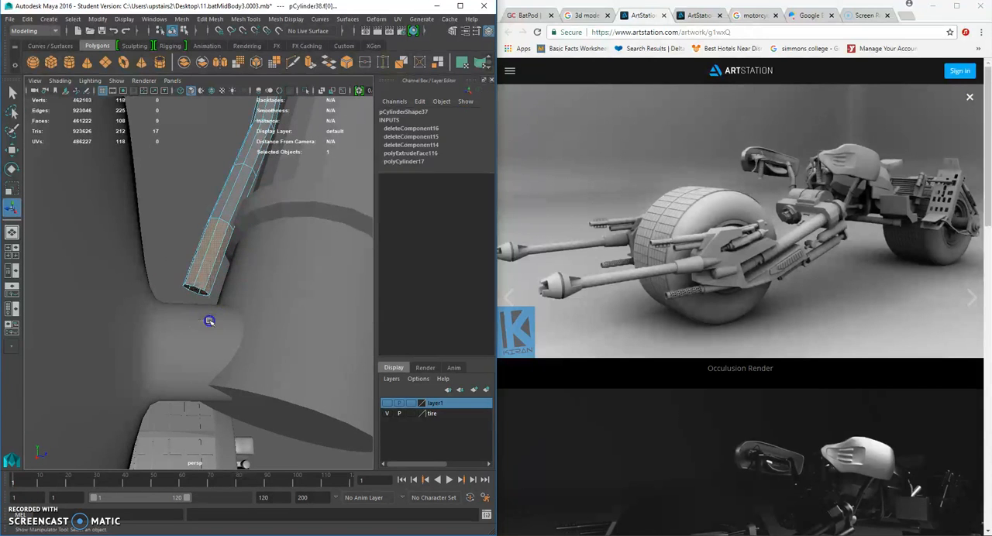
{"action": "left_click", "coordinate": [255, 18]}
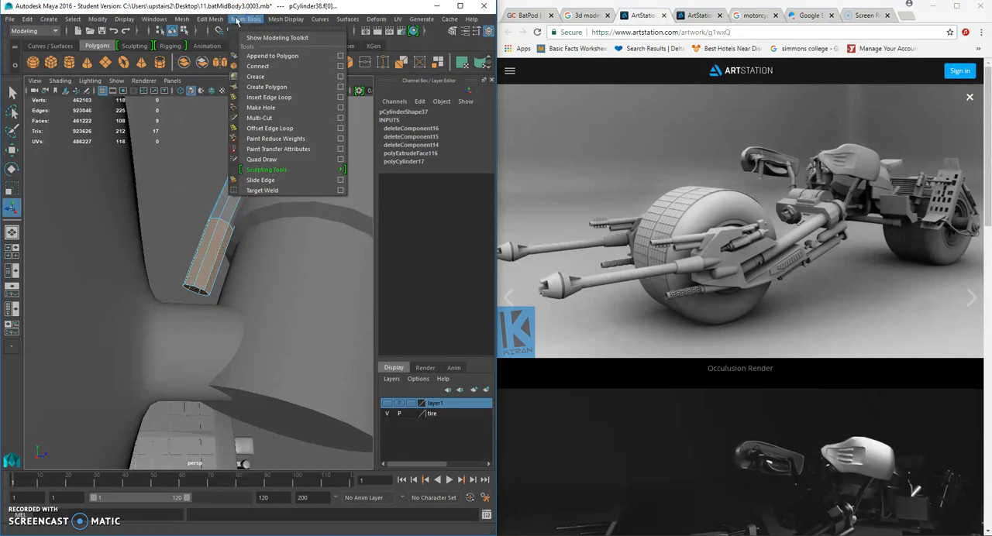
{"action": "left_click", "coordinate": [217, 18]}
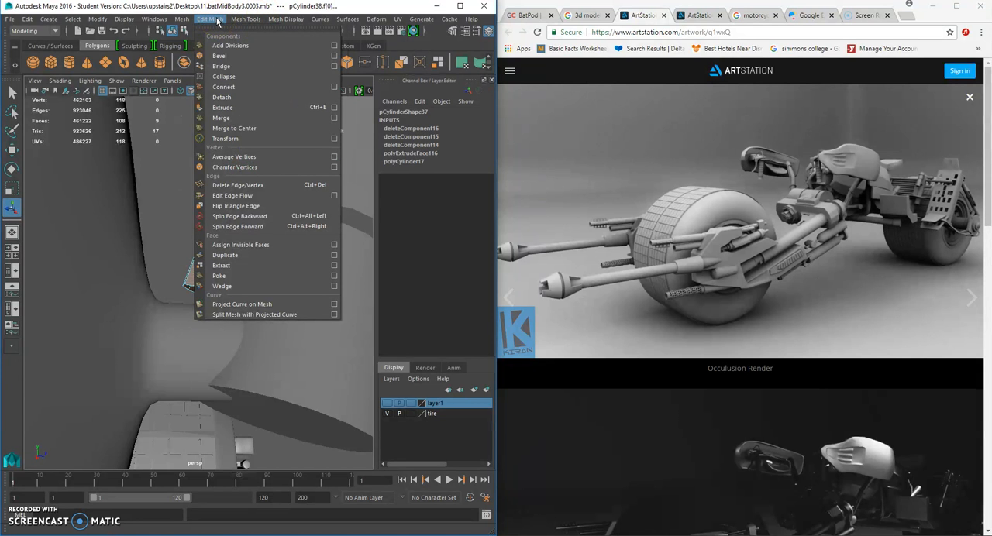
{"action": "left_click", "coordinate": [193, 435]}
- Delete the pinched faces at the tip of the cable on the handlebar end
{"action": "left_click_drag", "start_coordinate": [195, 433], "coordinate": [272, 246], "text": "alt"}
{"action": "scroll", "coordinate": [304, 255], "scroll_direction": "up", "scroll_amount": 3}
{"action": "left_click", "coordinate": [239, 190]}
{"action": "right_click_drag", "start_coordinate": [240, 190], "coordinate": [249, 213]}
{"action": "left_click_drag", "start_coordinate": [312, 178], "coordinate": [249, 247]}
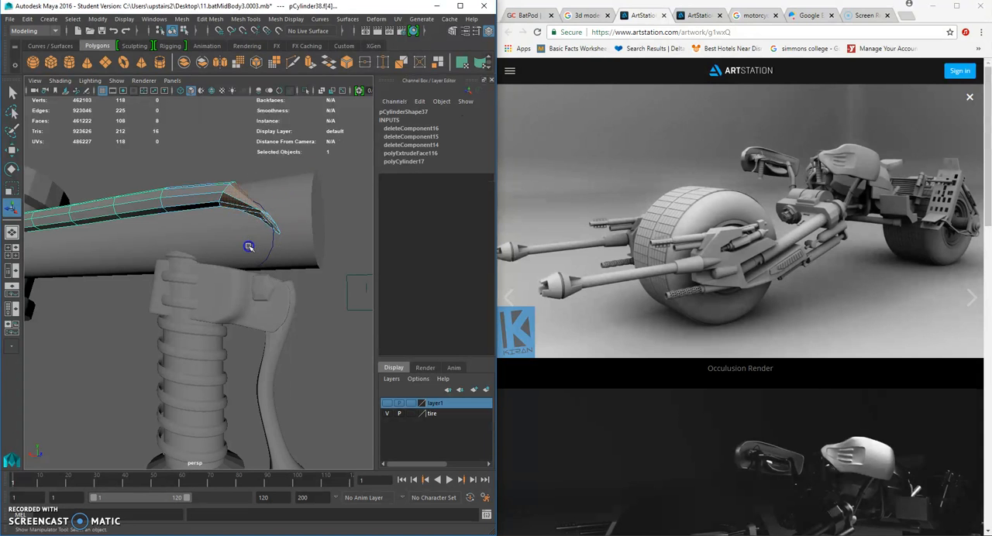
{"action": "key", "text": "Delete"}
- Delete the cable's non-deformer history and remove the leftover guide curve beside the handlebar
{"action": "right_click_drag", "start_coordinate": [186, 198], "coordinate": [239, 180]}
{"action": "scroll", "coordinate": [233, 190], "scroll_direction": "down", "scroll_amount": 6}
{"action": "left_click", "coordinate": [224, 203]}
{"action": "left_click_drag", "start_coordinate": [200, 238], "coordinate": [204, 259], "text": "alt"}
{"action": "scroll", "coordinate": [206, 257], "scroll_direction": "up", "scroll_amount": 3}
{"action": "scroll", "coordinate": [206, 252], "scroll_direction": "up", "scroll_amount": 3}
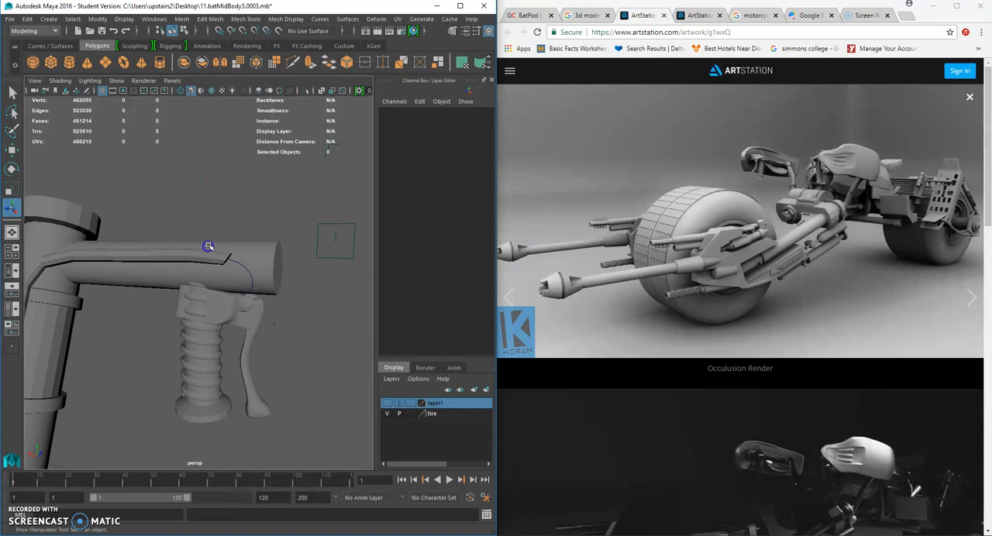
{"action": "left_click", "coordinate": [217, 259]}
{"action": "scroll", "coordinate": [225, 256], "scroll_direction": "up", "scroll_amount": 5}
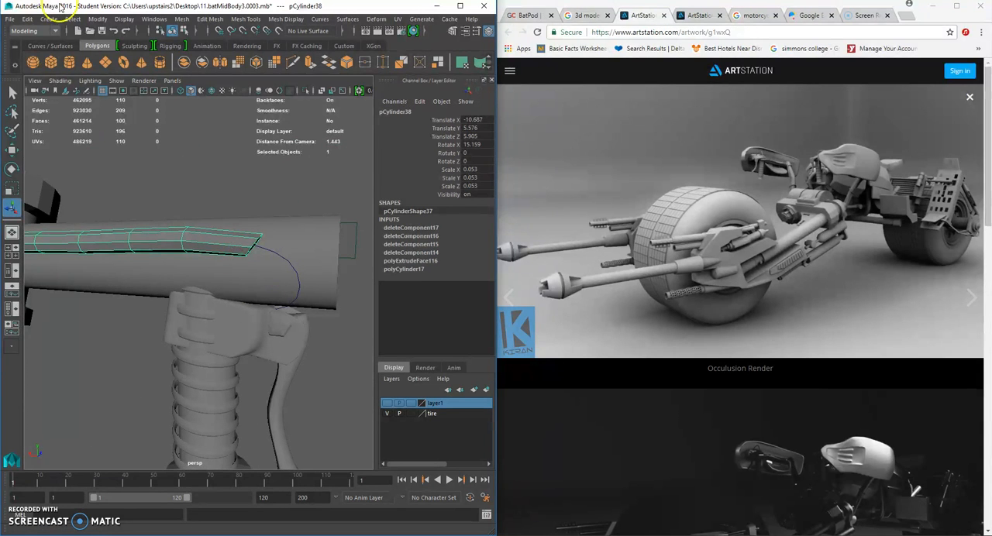
{"action": "left_click", "coordinate": [27, 19]}
{"action": "mouse_move", "coordinate": [89, 141]}
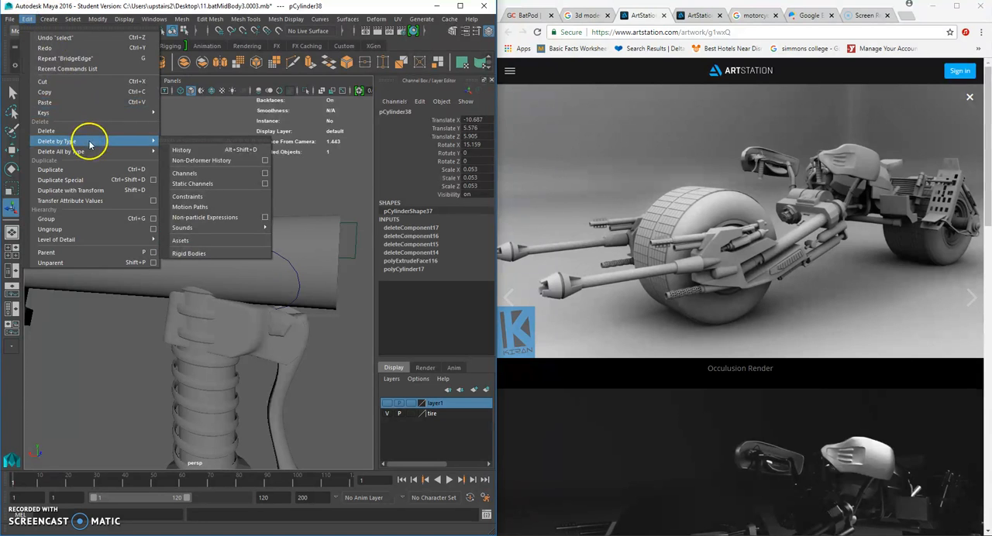
{"action": "left_click", "coordinate": [197, 161]}
{"action": "left_click", "coordinate": [284, 263]}
{"action": "key", "text": "Delete"}
- Extrude the open border edges at the cable's handlebar end
{"action": "left_click", "coordinate": [237, 234]}
{"action": "right_click_drag", "start_coordinate": [243, 238], "coordinate": [244, 211]}
{"action": "mouse_move", "coordinate": [251, 243]}
{"action": "left_mouse_down", "text": "alt"}
{"action": "mouse_move", "coordinate": [211, 242]}
{"action": "mouse_move", "coordinate": [247, 238]}
{"action": "left_mouse_up", "text": "alt"}
{"action": "double_click", "coordinate": [190, 228]}
{"action": "middle_click_drag", "start_coordinate": [246, 238], "coordinate": [227, 238], "text": "alt"}
{"action": "key", "text": "ctrl+e"}
- Move and rotate the extruded edge ring so the cable bends down over the handlebar toward the grip
{"action": "left_click", "coordinate": [11, 169]}
{"action": "left_click", "coordinate": [299, 222]}
{"action": "left_click_drag", "start_coordinate": [306, 219], "coordinate": [319, 263], "text": "alt"}
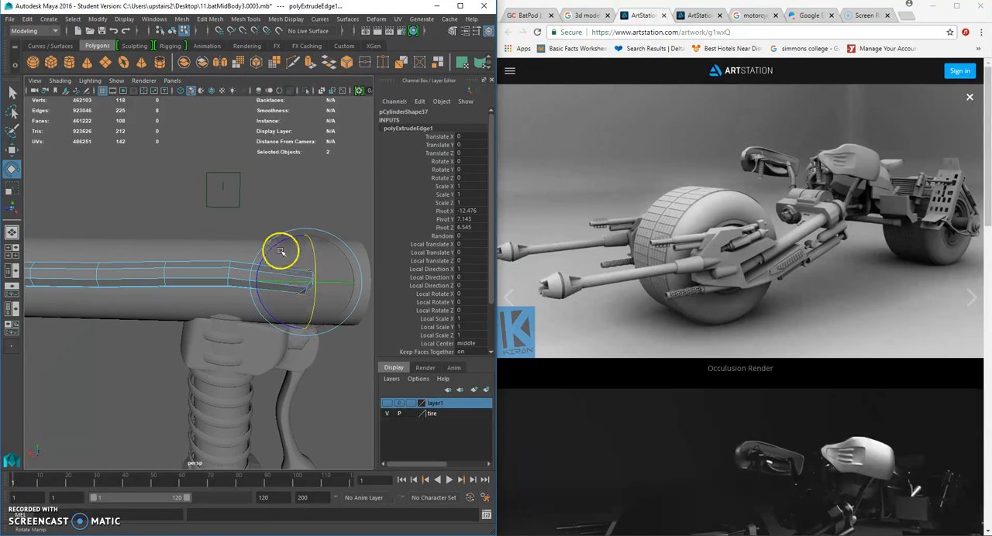
{"action": "left_click", "coordinate": [12, 150]}
{"action": "mouse_move", "coordinate": [304, 282]}
{"action": "left_mouse_down"}
{"action": "mouse_move", "coordinate": [316, 287]}
{"action": "mouse_move", "coordinate": [292, 283]}
{"action": "left_mouse_up"}
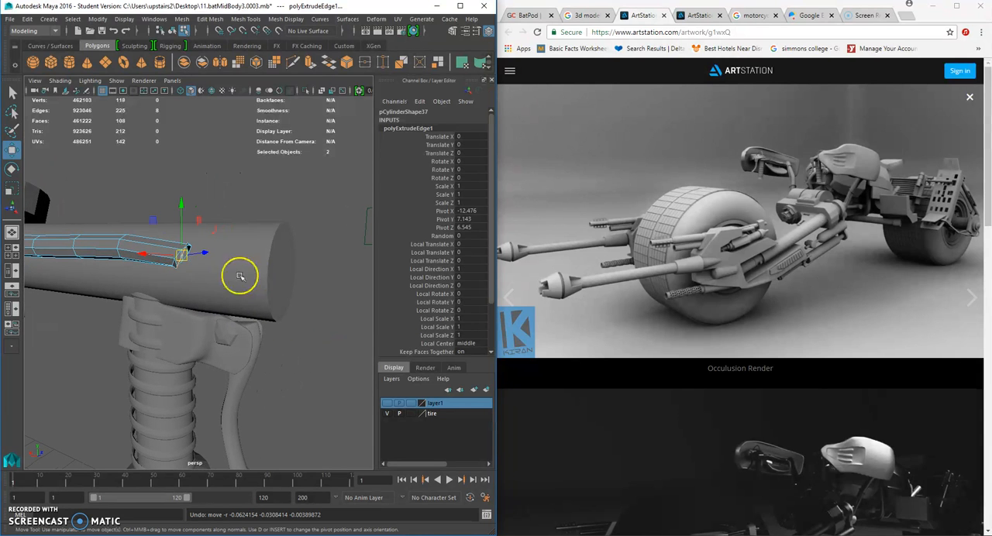
{"action": "left_click_drag", "start_coordinate": [198, 258], "coordinate": [286, 269], "text": "alt"}
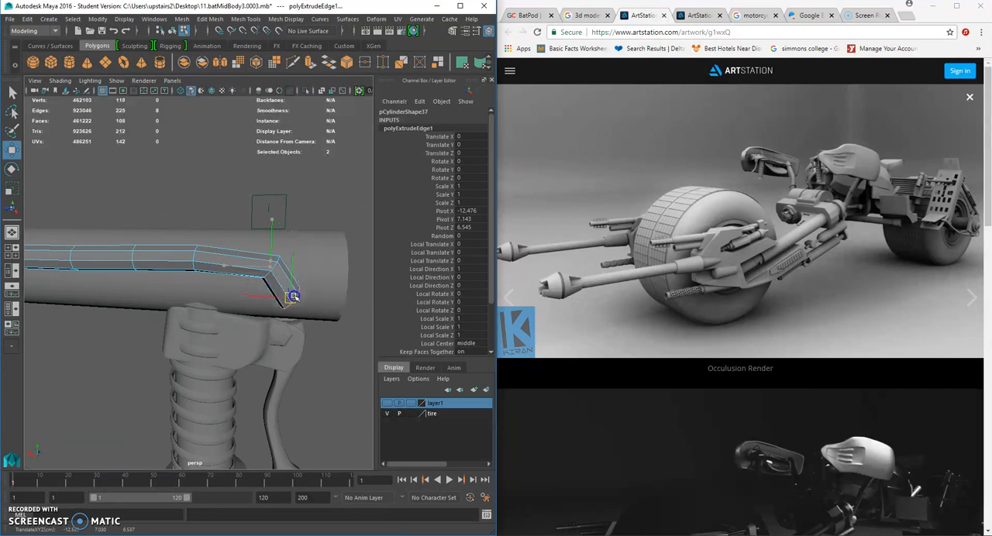
{"action": "left_click", "coordinate": [11, 168]}
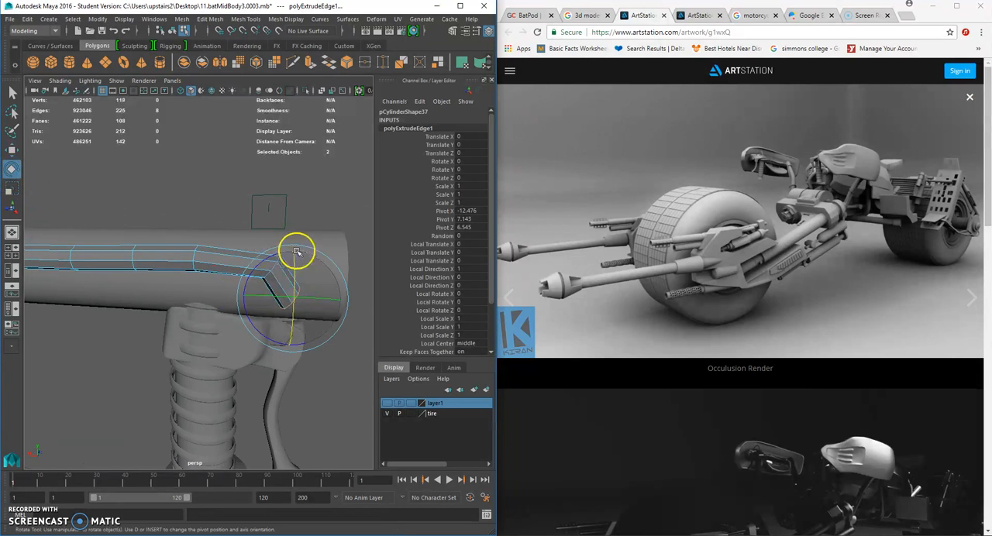
{"action": "left_click_drag", "start_coordinate": [327, 269], "coordinate": [291, 303]}
{"action": "left_click", "coordinate": [12, 150]}
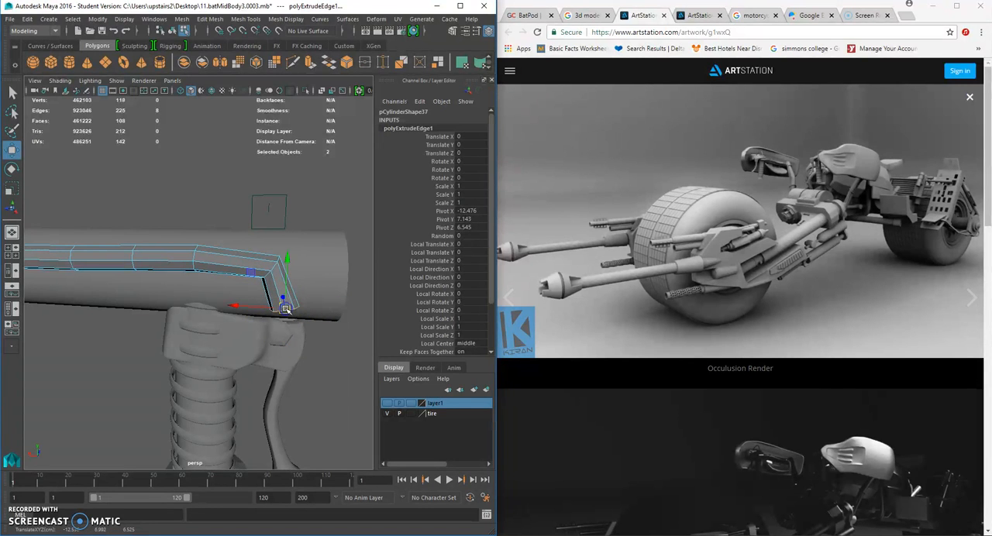
- Extrude the cable's end ring again and extend the new segment downward beside the handlebar
{"action": "key", "text": "ctrl+e"}
{"action": "left_click", "coordinate": [10, 154]}
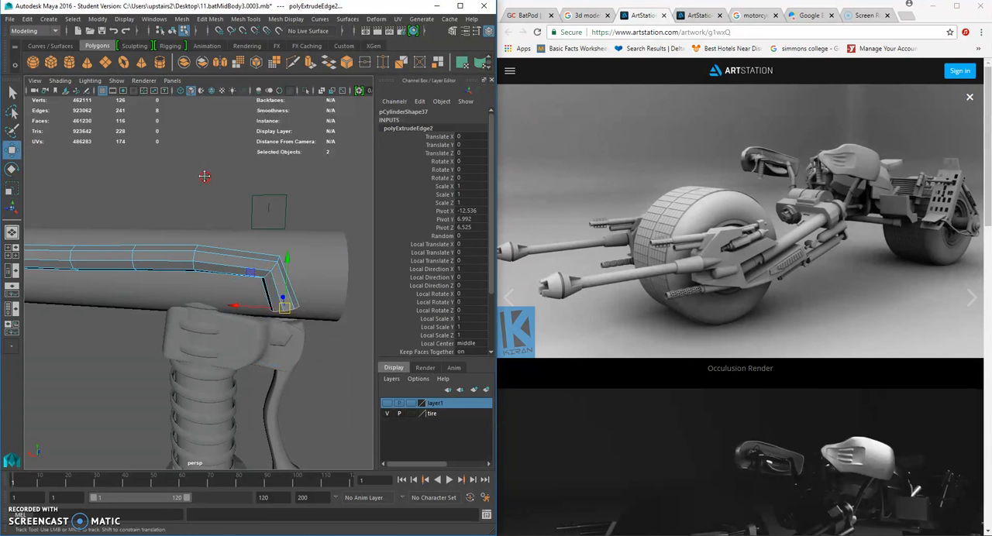
{"action": "middle_click_drag", "start_coordinate": [204, 176], "coordinate": [165, 120], "text": "alt"}
{"action": "left_click_drag", "start_coordinate": [248, 253], "coordinate": [162, 275]}
{"action": "middle_click_drag", "start_coordinate": [164, 260], "coordinate": [223, 241], "text": "alt"}
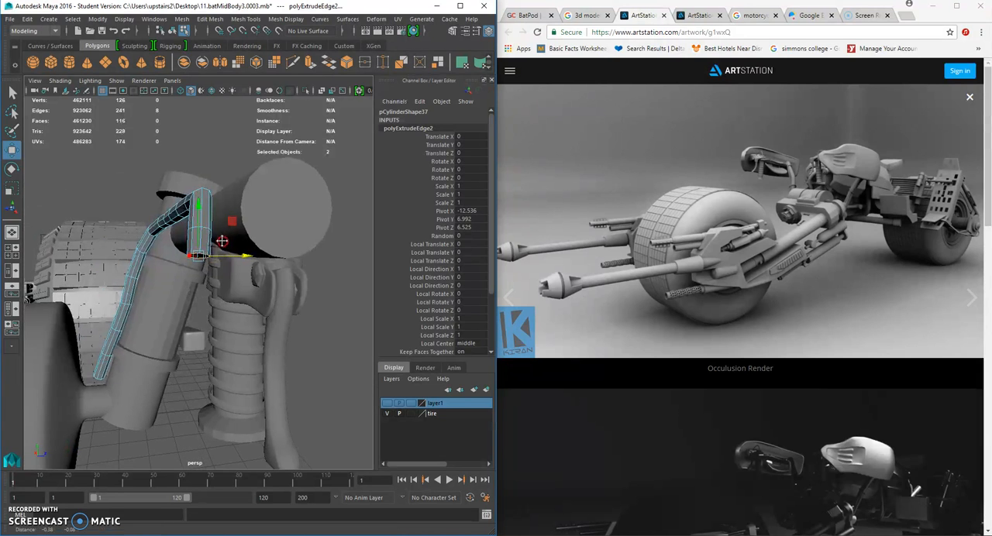
{"action": "scroll", "coordinate": [223, 240], "scroll_direction": "up", "scroll_amount": 4}
{"action": "left_click_drag", "start_coordinate": [223, 241], "coordinate": [213, 249], "text": "alt"}
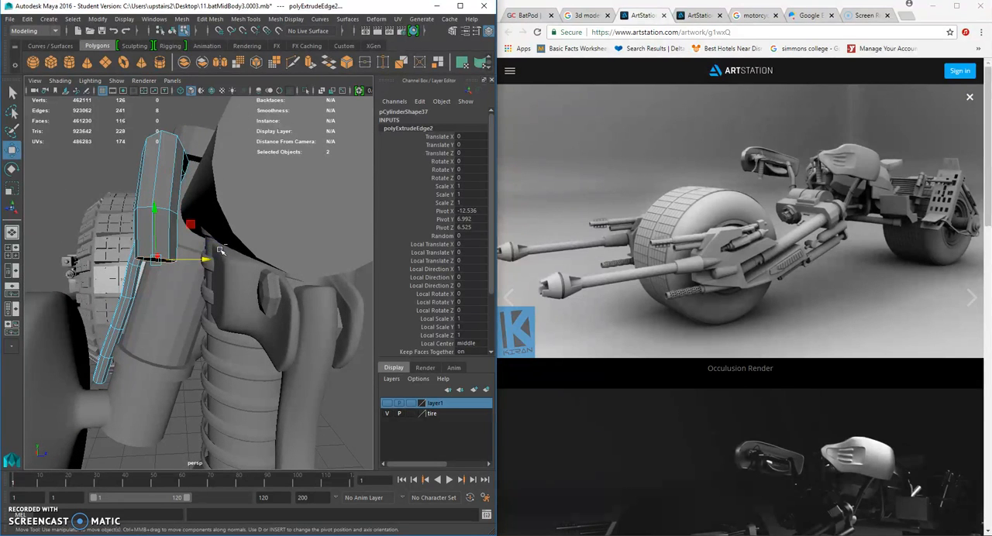
- Extrude a third segment from the cable's end, tilting and shifting its ring diagonally toward the grip
{"action": "key", "text": "ctrl+e"}
{"action": "left_click", "coordinate": [13, 152]}
{"action": "left_click_drag", "start_coordinate": [151, 228], "coordinate": [122, 224]}
{"action": "left_click", "coordinate": [12, 169]}
{"action": "left_click", "coordinate": [11, 149]}
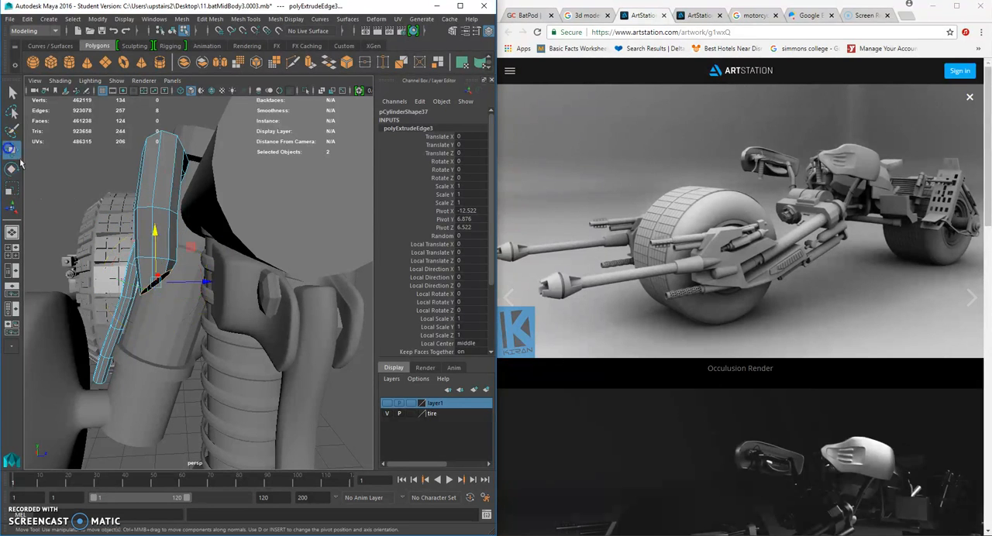
{"action": "left_click_drag", "start_coordinate": [158, 282], "coordinate": [168, 285]}
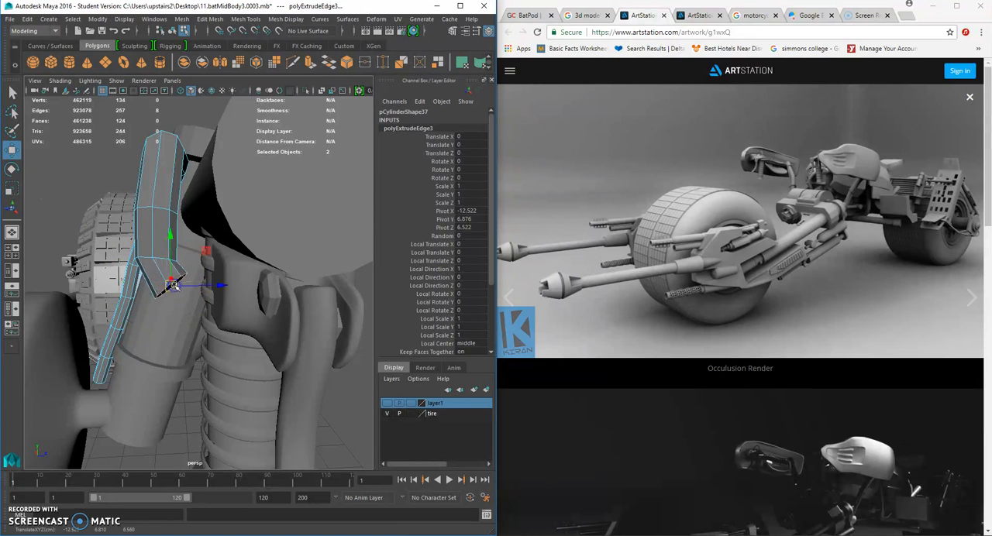
- Extrude a fourth cable segment sideways toward the grip clamp and rotate its end ring to follow the bend
{"action": "key", "text": "ctrl+e"}
{"action": "left_click", "coordinate": [10, 149]}
{"action": "left_click_drag", "start_coordinate": [200, 291], "coordinate": [224, 287]}
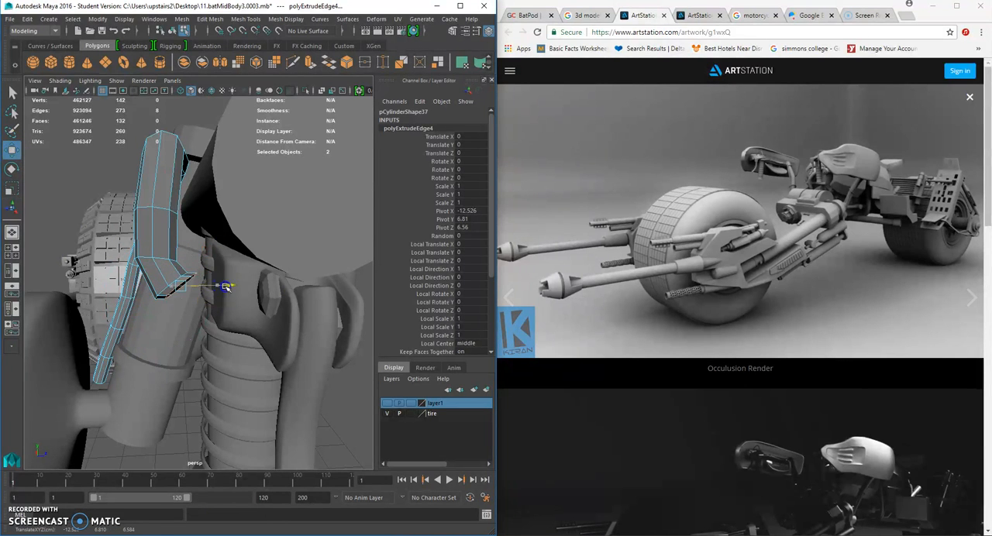
{"action": "left_click", "coordinate": [11, 169]}
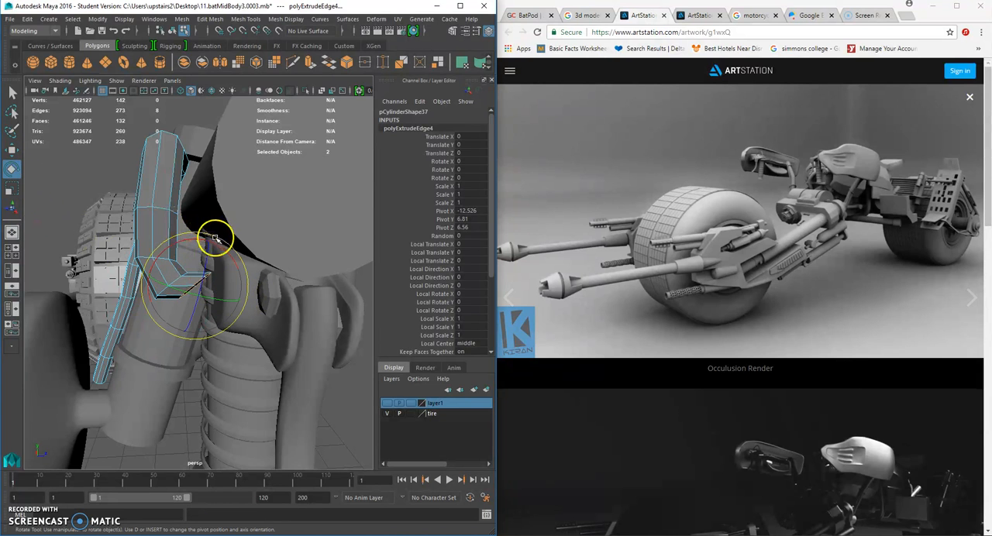
{"action": "left_click_drag", "start_coordinate": [203, 249], "coordinate": [205, 231], "text": "alt"}
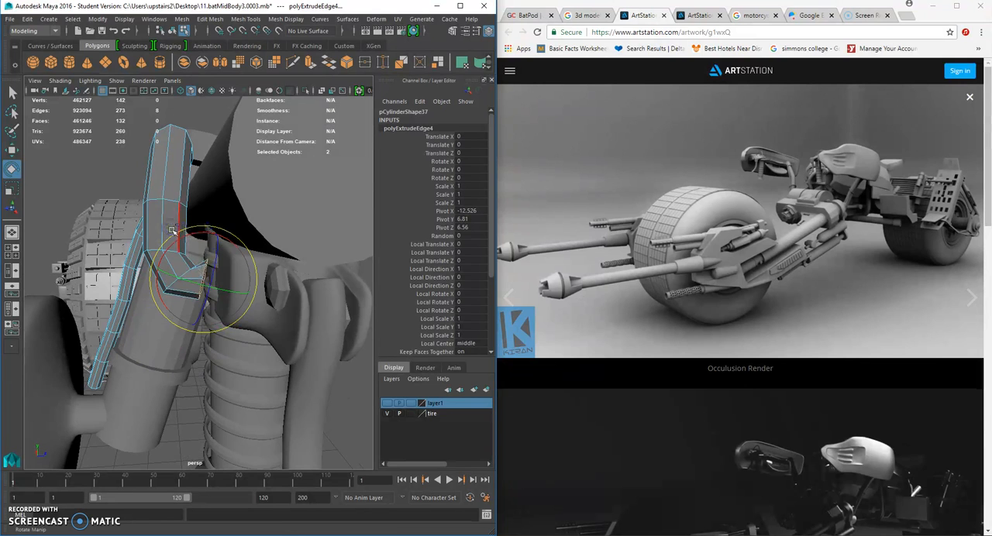
- Extrude a final cable segment and move its end into the grip clamp
{"action": "key", "text": "ctrl+e"}
{"action": "key", "text": "w"}
{"action": "left_click_drag", "start_coordinate": [234, 282], "coordinate": [170, 271]}
{"action": "middle_click_drag", "start_coordinate": [232, 268], "coordinate": [257, 258], "text": "alt"}
- Select the vertices of the cable's downward bend and shift them along the handlebar to line up with the grip
{"action": "right_click_drag", "start_coordinate": [261, 187], "coordinate": [228, 187]}
{"action": "left_click_drag", "start_coordinate": [212, 147], "coordinate": [293, 317]}
{"action": "left_click_drag", "start_coordinate": [206, 224], "coordinate": [167, 216]}
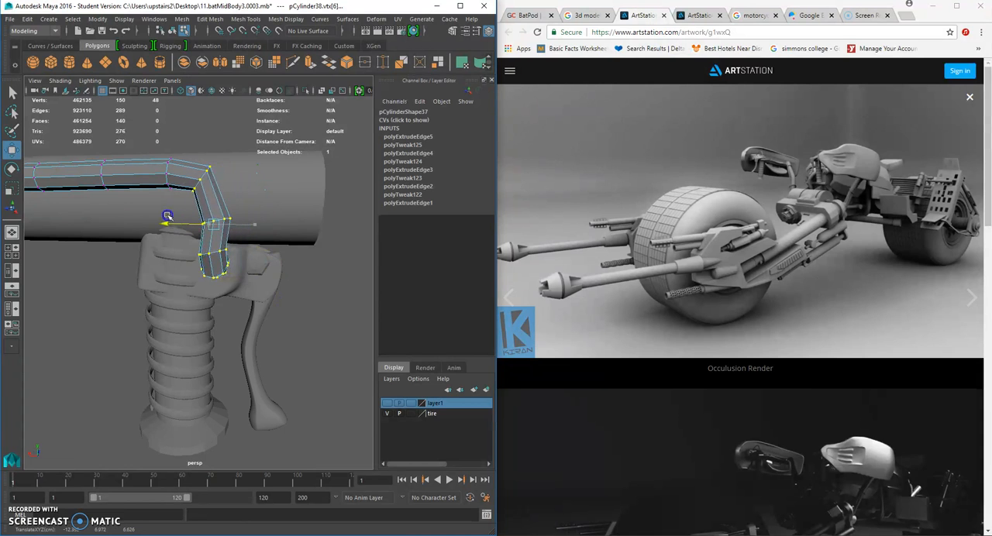
{"action": "left_click", "coordinate": [267, 308]}
- Scale the edge rings around the cable's bend near the grip to even out its thickness
{"action": "left_click_drag", "start_coordinate": [260, 295], "coordinate": [171, 275], "text": "alt"}
{"action": "left_click", "coordinate": [170, 274]}
{"action": "scroll", "coordinate": [171, 274], "scroll_direction": "up", "scroll_amount": 5}
{"action": "right_click_drag", "start_coordinate": [178, 248], "coordinate": [171, 226]}
{"action": "left_click", "coordinate": [166, 246]}
{"action": "key", "text": "r"}
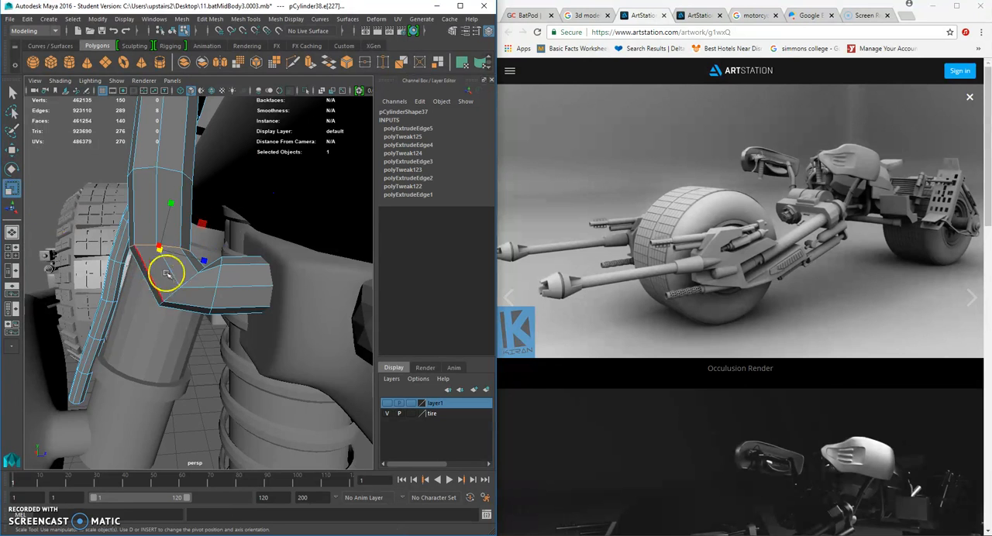
{"action": "left_click_drag", "start_coordinate": [166, 256], "coordinate": [176, 300], "text": "alt"}
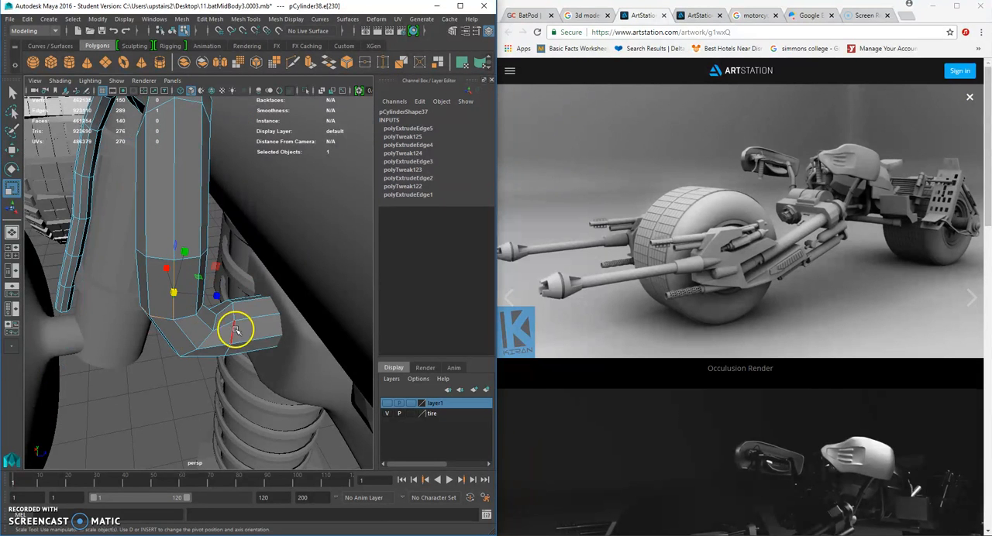
{"action": "left_click_drag", "start_coordinate": [216, 322], "coordinate": [243, 299], "text": "alt"}
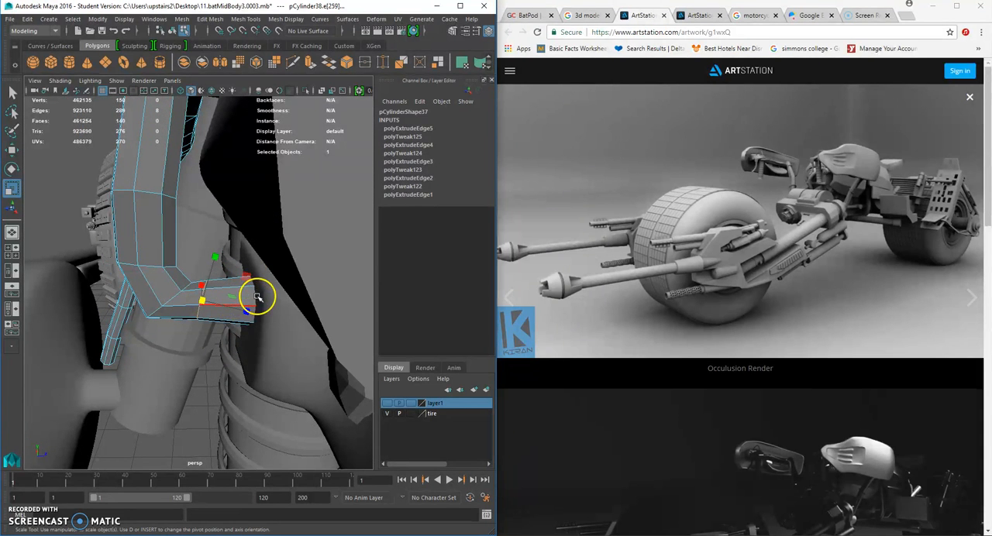
- Scale the whole cable to about 0.054 in X, 0.049 in Y and 0.044 in Z
{"action": "right_click_drag", "start_coordinate": [224, 249], "coordinate": [271, 232]}
{"action": "left_click", "coordinate": [293, 235]}
{"action": "scroll", "coordinate": [255, 277], "scroll_direction": "down", "scroll_amount": 5}
{"action": "left_click_drag", "start_coordinate": [181, 284], "coordinate": [59, 301], "text": "alt"}
{"action": "left_click", "coordinate": [226, 306]}
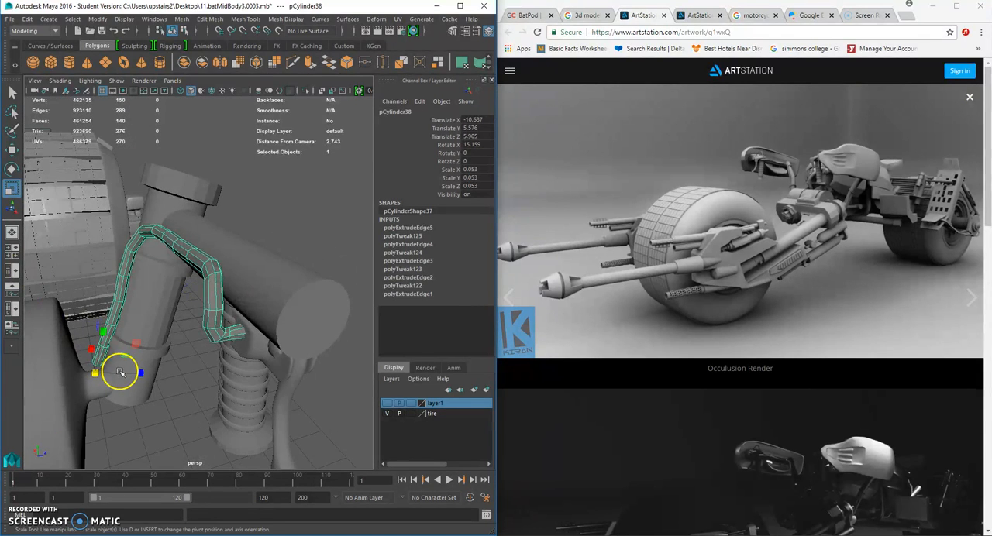
{"action": "scroll", "coordinate": [120, 378], "scroll_direction": "up", "scroll_amount": 3}
{"action": "mouse_move", "coordinate": [82, 391]}
{"action": "left_mouse_down"}
{"action": "mouse_move", "coordinate": [48, 380]}
{"action": "mouse_move", "coordinate": [90, 376]}
{"action": "left_mouse_up"}
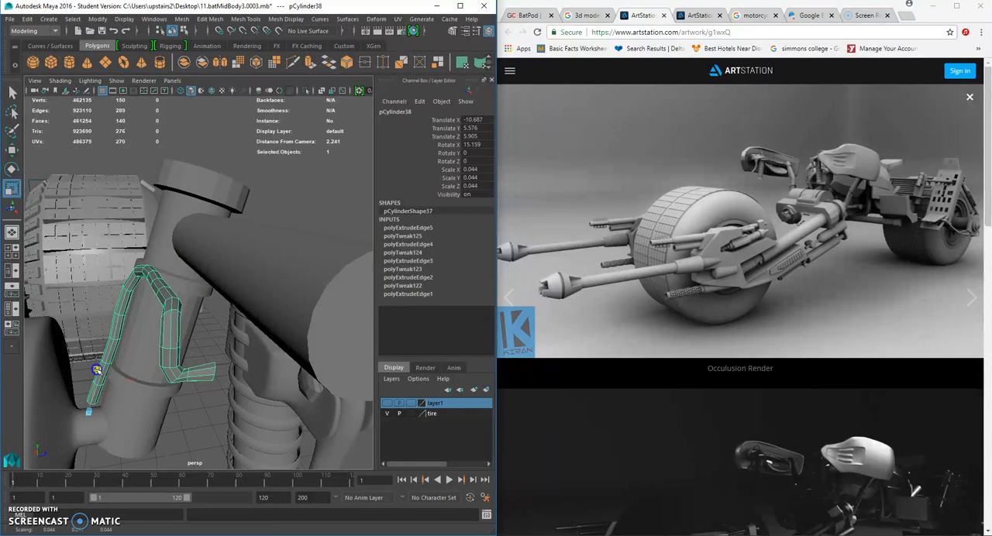
{"action": "left_click_drag", "start_coordinate": [103, 365], "coordinate": [186, 374], "text": "alt"}
{"action": "middle_click_drag", "start_coordinate": [186, 374], "coordinate": [290, 265], "text": "alt"}
{"action": "right_click_drag", "start_coordinate": [290, 265], "coordinate": [233, 302], "text": "alt"}
{"action": "left_click_drag", "start_coordinate": [232, 303], "coordinate": [160, 367], "text": "alt"}
{"action": "right_click_drag", "start_coordinate": [160, 368], "coordinate": [162, 339], "text": "alt"}
{"action": "left_click_drag", "start_coordinate": [114, 265], "coordinate": [56, 216]}
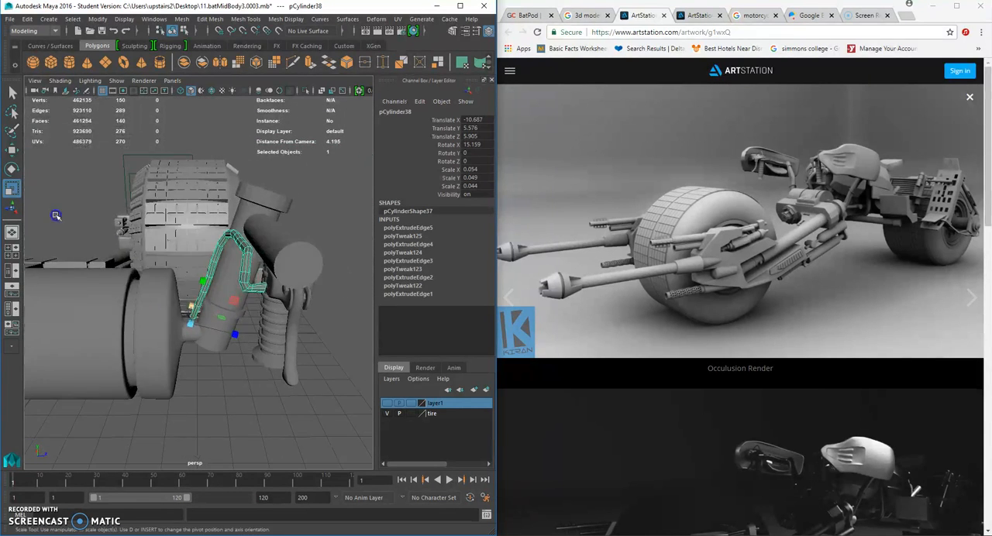
- Move the cable to about X -10.67, Y 5.636, Z 5.913 so its lower end sits at the mount
{"action": "left_click", "coordinate": [11, 149]}
{"action": "left_click_drag", "start_coordinate": [200, 318], "coordinate": [199, 324]}
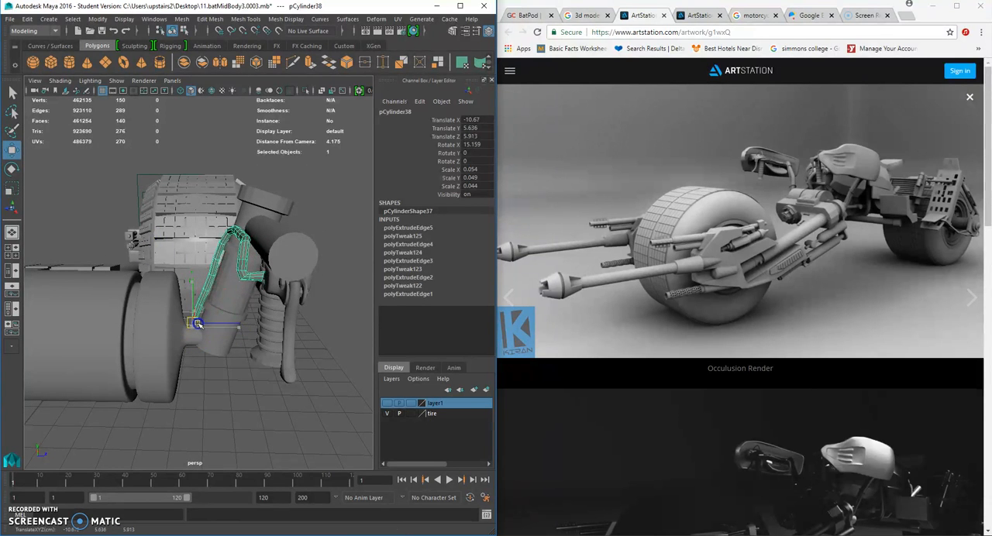
{"action": "left_click", "coordinate": [190, 336]}
{"action": "left_click", "coordinate": [199, 308]}
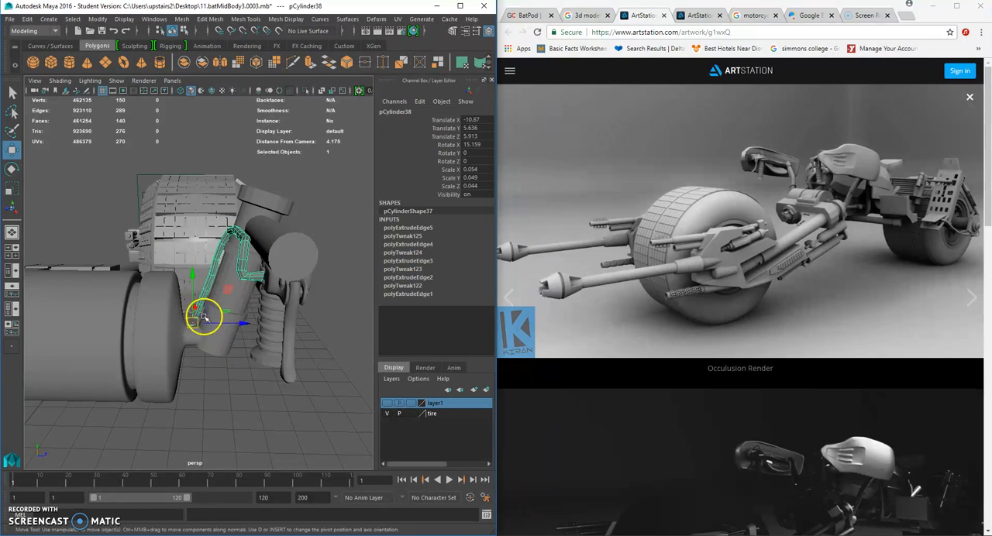
- Adjust the vertex rings at the cable's lower end to fit it into the mount
{"action": "scroll", "coordinate": [204, 318], "scroll_direction": "up", "scroll_amount": 5}
{"action": "scroll", "coordinate": [209, 330], "scroll_direction": "up", "scroll_amount": 2}
{"action": "right_click_drag", "start_coordinate": [212, 330], "coordinate": [170, 263]}
{"action": "left_click_drag", "start_coordinate": [208, 352], "coordinate": [202, 371]}
{"action": "left_click_drag", "start_coordinate": [185, 318], "coordinate": [243, 329]}
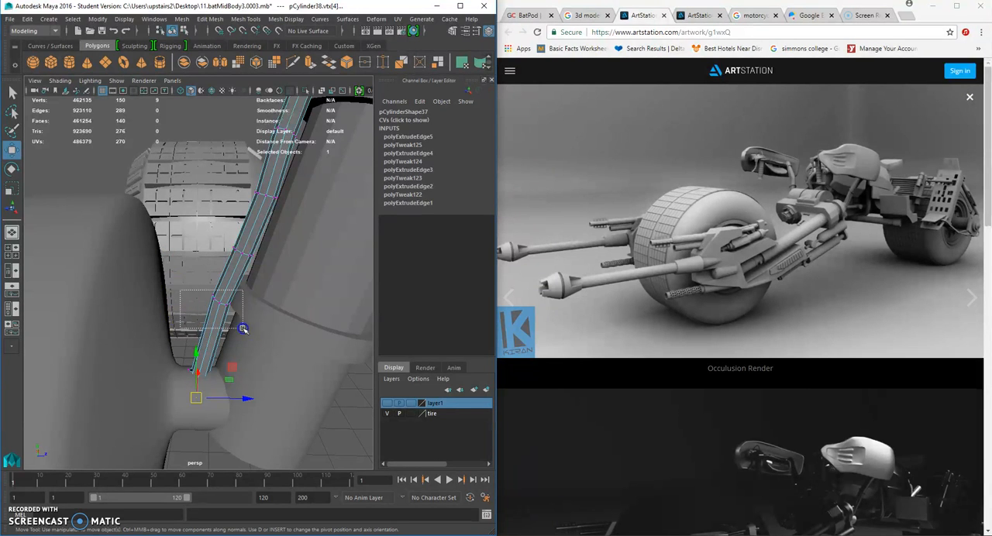
{"action": "left_click", "coordinate": [224, 306]}
{"action": "left_click", "coordinate": [219, 300]}
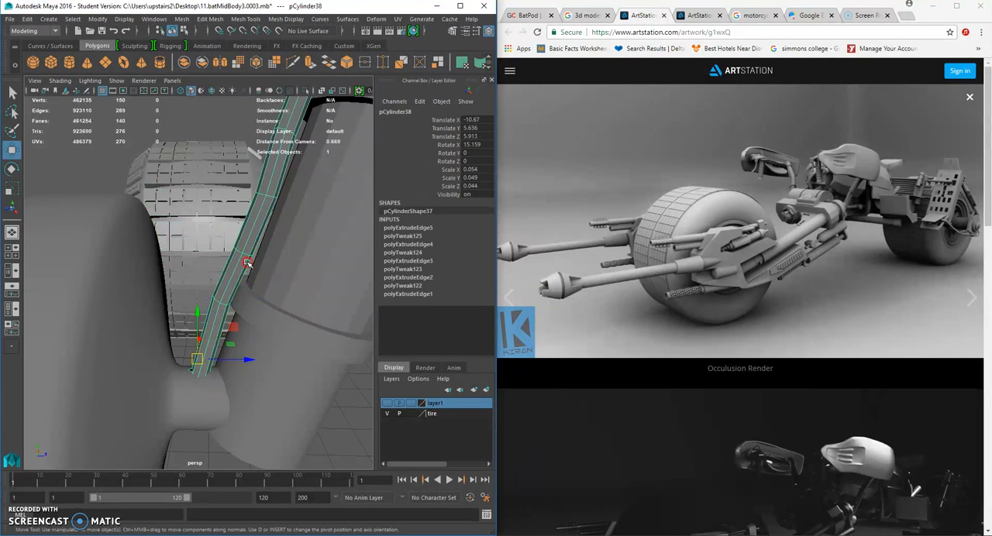
- Turn on the smooth mesh preview for the cable
{"action": "scroll", "coordinate": [284, 240], "scroll_direction": "down", "scroll_amount": 5}
{"action": "left_click", "coordinate": [277, 310]}
{"action": "left_click_drag", "start_coordinate": [268, 285], "coordinate": [240, 312], "text": "alt"}
{"action": "left_click", "coordinate": [271, 262]}
{"action": "left_click", "coordinate": [278, 228]}
{"action": "left_click", "coordinate": [266, 234]}
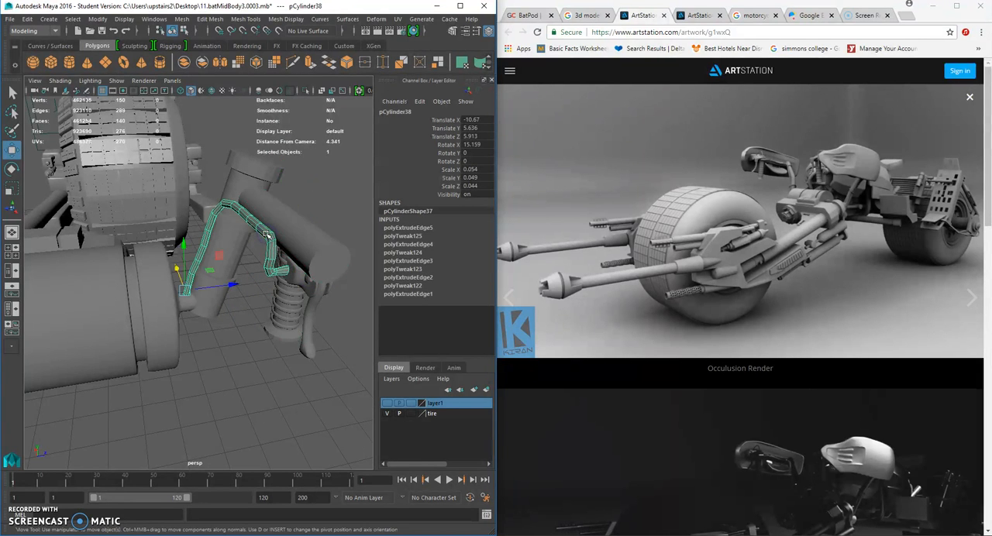
- Shift individual vertex rings along the handlebar section of the cable to give it a slight wave
{"action": "left_click", "coordinate": [319, 200]}
{"action": "scroll", "coordinate": [328, 255], "scroll_direction": "down", "scroll_amount": 6}
{"action": "left_click_drag", "start_coordinate": [328, 255], "coordinate": [228, 240], "text": "alt"}
{"action": "scroll", "coordinate": [286, 268], "scroll_direction": "up", "scroll_amount": 5}
{"action": "left_click", "coordinate": [231, 240]}
{"action": "right_click_drag", "start_coordinate": [231, 241], "coordinate": [229, 214]}
{"action": "left_click", "coordinate": [192, 227]}
{"action": "left_click_drag", "start_coordinate": [187, 177], "coordinate": [191, 184]}
{"action": "left_click", "coordinate": [274, 226]}
{"action": "left_click_drag", "start_coordinate": [278, 200], "coordinate": [281, 182]}
- Reposition the vertex rings at the cable's upper bend and along its lower stretch for a looser curve
{"action": "left_click_drag", "start_coordinate": [161, 218], "coordinate": [145, 242]}
{"action": "left_click_drag", "start_coordinate": [150, 178], "coordinate": [152, 172]}
{"action": "left_click_drag", "start_coordinate": [68, 297], "coordinate": [48, 307]}
{"action": "mouse_move", "coordinate": [66, 376]}
{"action": "left_mouse_down"}
{"action": "mouse_move", "coordinate": [95, 397]}
{"action": "mouse_move", "coordinate": [62, 388]}
{"action": "left_mouse_up"}
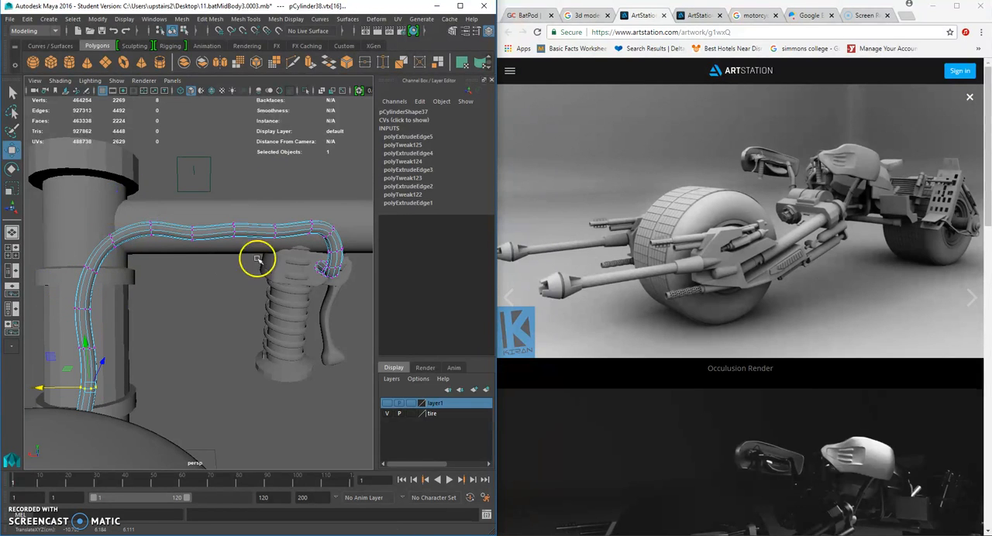
- Deselect the cable and examine its shape against the handlebar and grip from several angles
{"action": "right_click_drag", "start_coordinate": [247, 230], "coordinate": [291, 214]}
{"action": "scroll", "coordinate": [289, 259], "scroll_direction": "down", "scroll_amount": 5}
{"action": "left_click", "coordinate": [290, 259]}
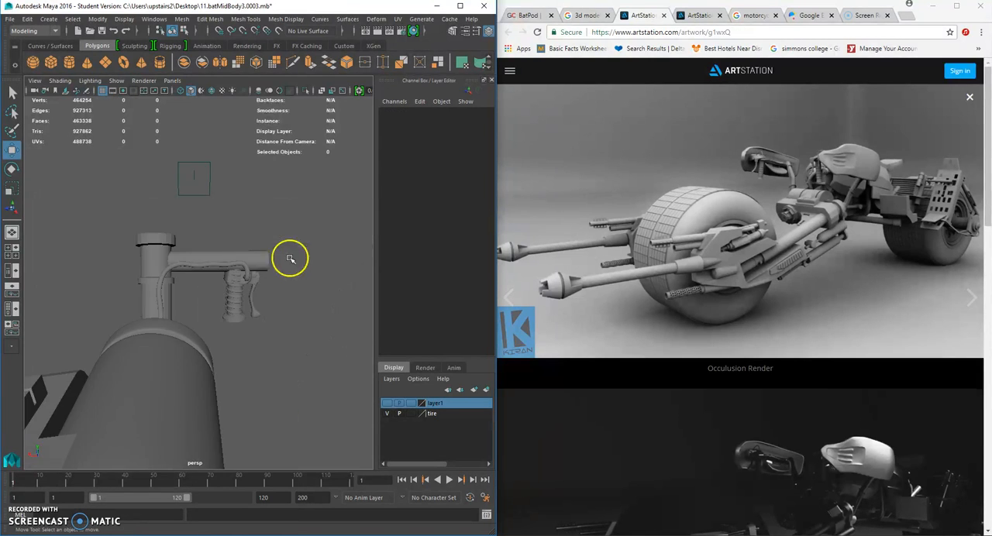
{"action": "left_click_drag", "start_coordinate": [286, 294], "coordinate": [209, 307], "text": "alt"}
{"action": "right_click_drag", "start_coordinate": [193, 305], "coordinate": [234, 304], "text": "alt"}
{"action": "left_click_drag", "start_coordinate": [234, 304], "coordinate": [214, 315], "text": "alt"}
{"action": "scroll", "coordinate": [152, 303], "scroll_direction": "down", "scroll_amount": 6}
{"action": "scroll", "coordinate": [235, 303], "scroll_direction": "up", "scroll_amount": 3}
{"action": "scroll", "coordinate": [235, 303], "scroll_direction": "down", "scroll_amount": 3}
{"action": "scroll", "coordinate": [199, 345], "scroll_direction": "up", "scroll_amount": 4}
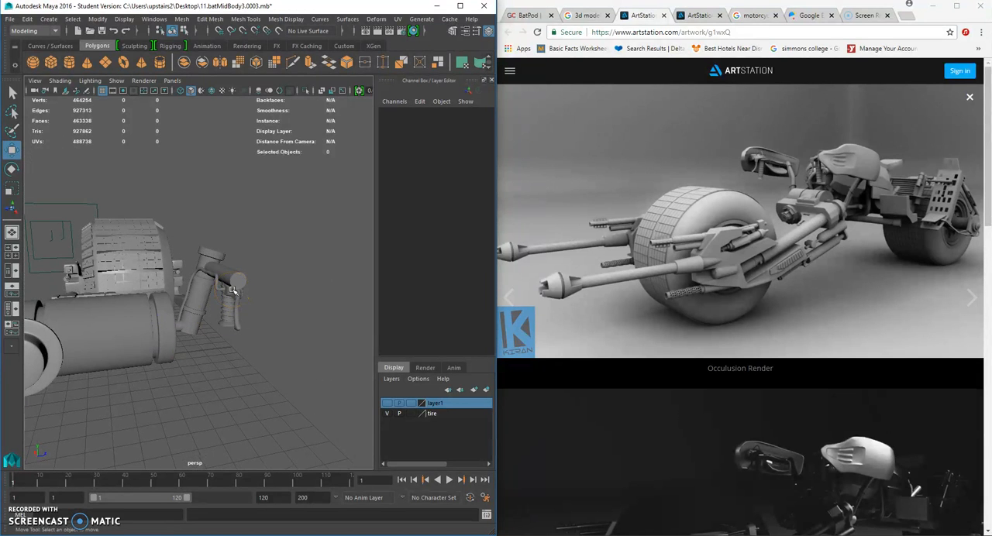
- Duplicate the handlebar's horizontal cylinder and scale the copy into a thin disc, about 0.011 in X and 0.942 in Y and Z
{"action": "scroll", "coordinate": [232, 291], "scroll_direction": "up", "scroll_amount": 3}
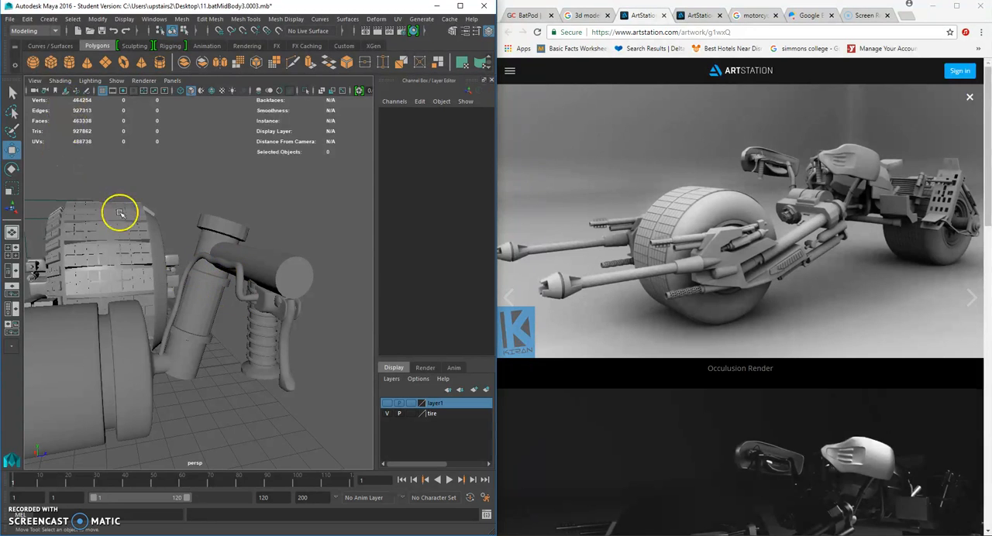
{"action": "left_click", "coordinate": [51, 66]}
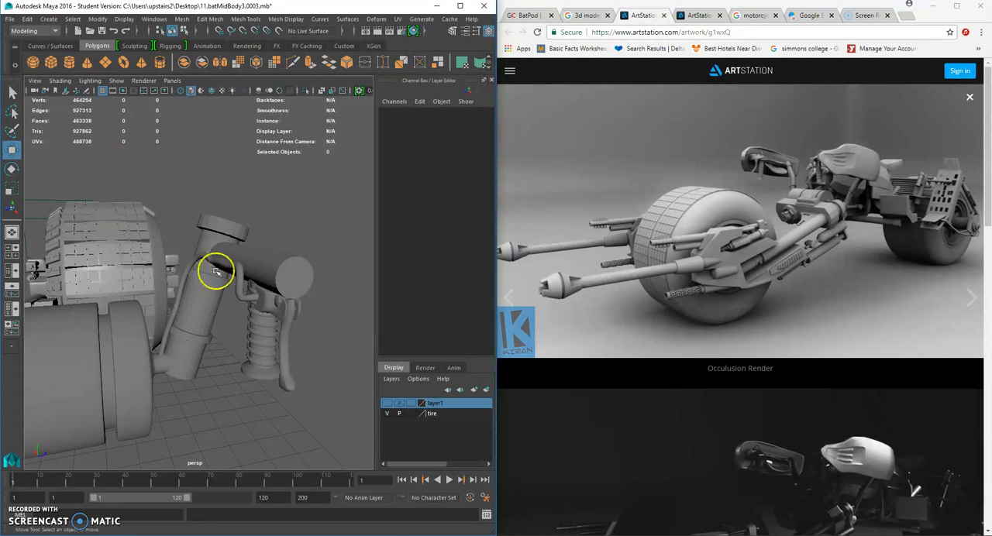
{"action": "left_click", "coordinate": [289, 278]}
{"action": "key", "text": "ctrl+d"}
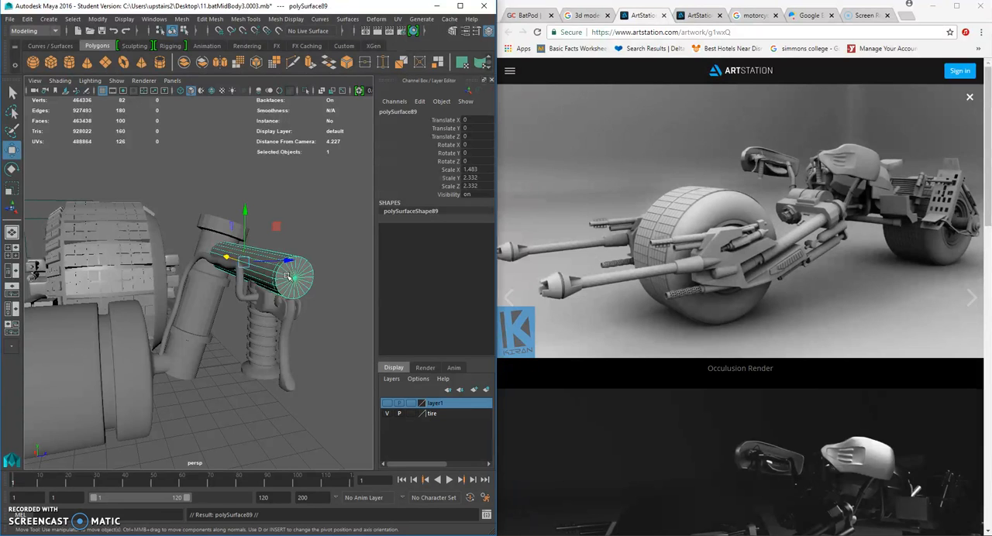
{"action": "left_click", "coordinate": [14, 184]}
{"action": "left_click_drag", "start_coordinate": [170, 237], "coordinate": [231, 283], "text": "alt"}
{"action": "mouse_move", "coordinate": [210, 238]}
{"action": "left_mouse_down"}
{"action": "mouse_move", "coordinate": [255, 261]}
{"action": "mouse_move", "coordinate": [240, 256]}
{"action": "mouse_move", "coordinate": [259, 237]}
{"action": "mouse_move", "coordinate": [272, 241]}
{"action": "mouse_move", "coordinate": [220, 258]}
{"action": "mouse_move", "coordinate": [206, 248]}
{"action": "left_mouse_up"}
- Move the thin disc onto the cable beside the handlebar, at about Translate Y 0.021 and Z 0.33
{"action": "left_click", "coordinate": [12, 149]}
{"action": "scroll", "coordinate": [258, 246], "scroll_direction": "up", "scroll_amount": 5}
{"action": "left_click_drag", "start_coordinate": [278, 253], "coordinate": [275, 254]}
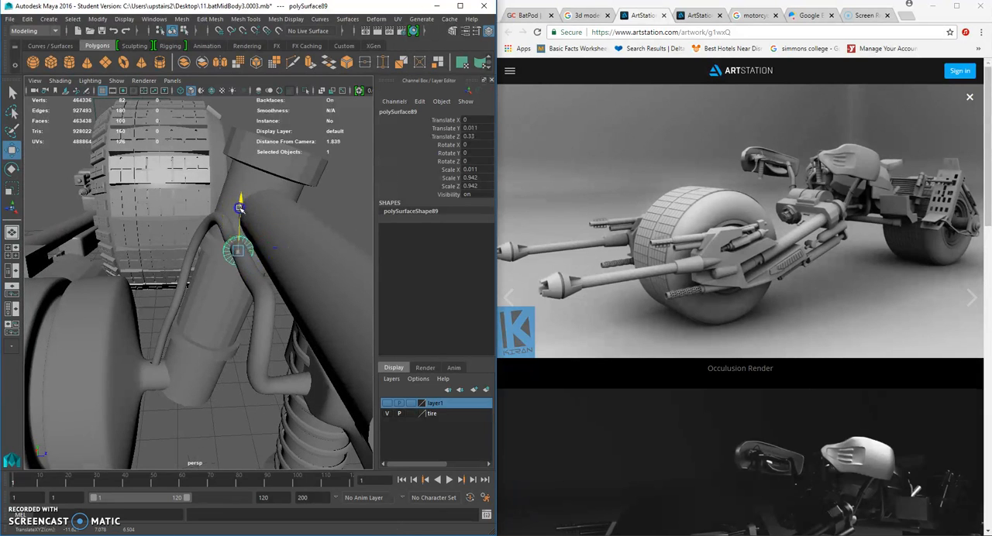
- Shrink the disc around the cable to about 0.009 in X and 0.737 in Y and Z, and check its fit
{"action": "left_click", "coordinate": [11, 188]}
{"action": "left_click_drag", "start_coordinate": [236, 248], "coordinate": [242, 250]}
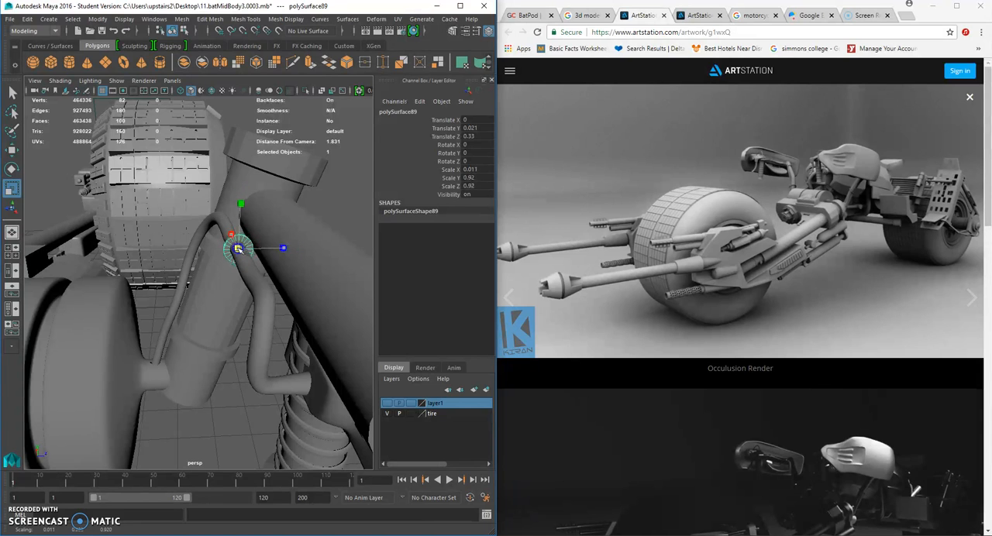
{"action": "left_click_drag", "start_coordinate": [244, 253], "coordinate": [217, 255], "text": "alt"}
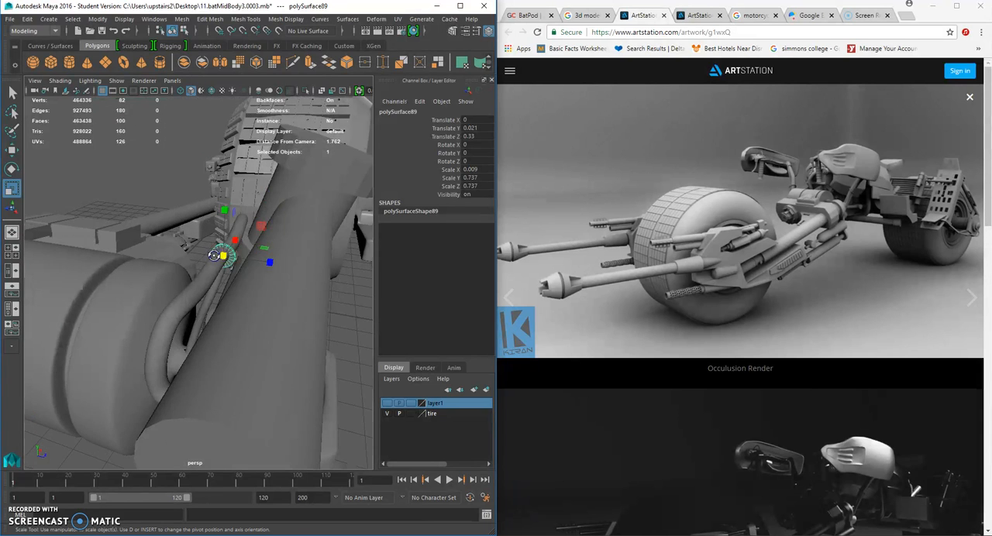
{"action": "scroll", "coordinate": [220, 255], "scroll_direction": "up", "scroll_amount": 4}
{"action": "right_click_drag", "start_coordinate": [256, 242], "coordinate": [249, 265]}
{"action": "scroll", "coordinate": [249, 265], "scroll_direction": "down", "scroll_amount": 5}
{"action": "left_click_drag", "start_coordinate": [249, 266], "coordinate": [269, 258], "text": "alt"}
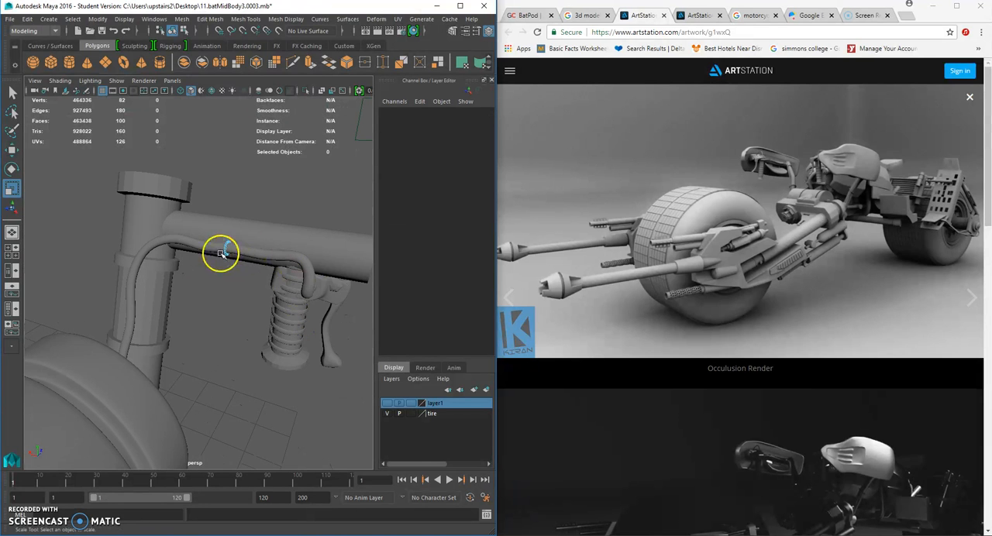